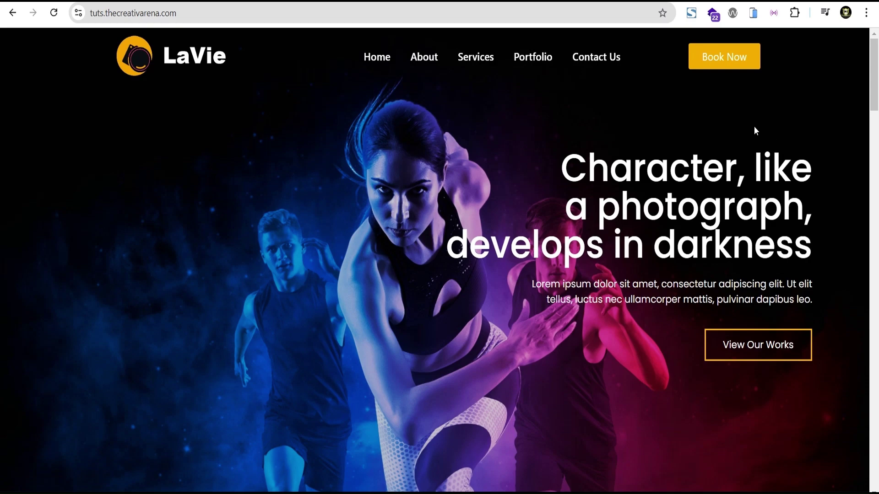
Scroll through the live LaVie homepage and load it in the Responsive Viewer simulator.
scroll(755, 130, "down", 10)
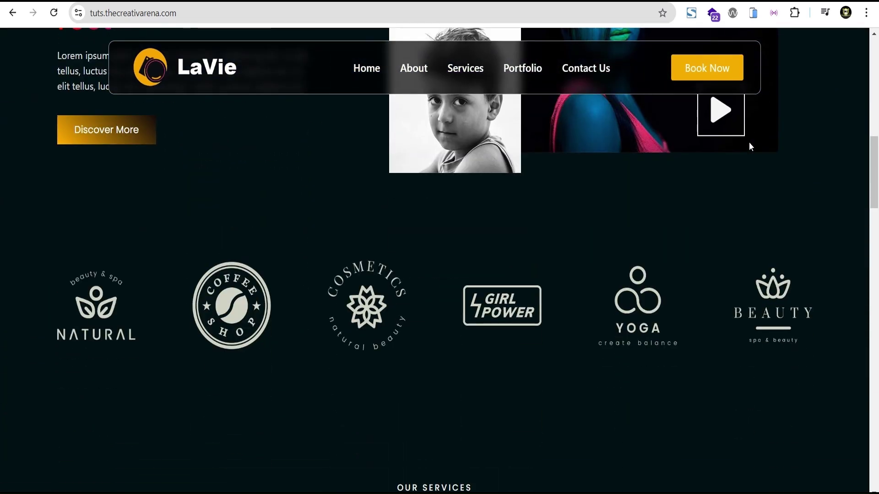
scroll(750, 143, "up", 10)
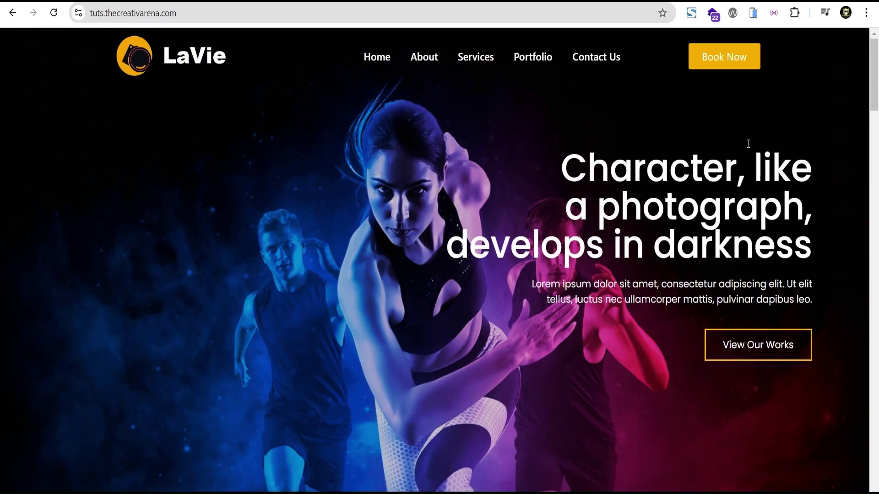
scroll(748, 144, "down", 10)
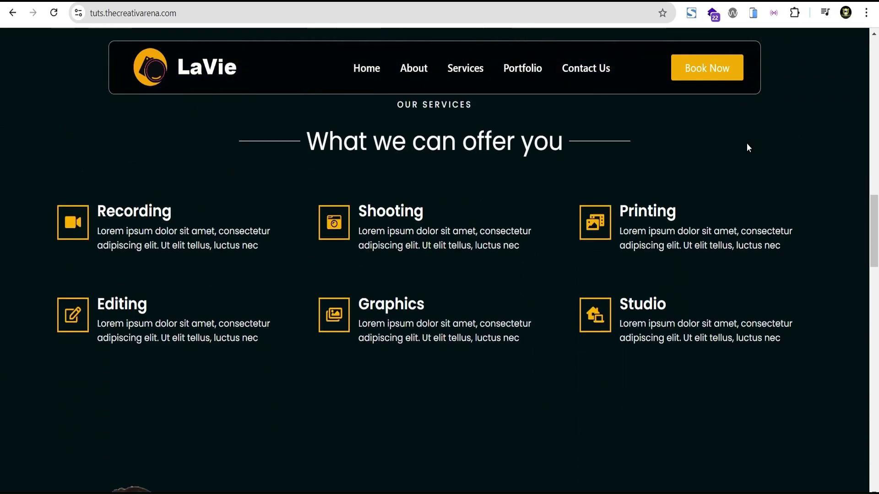
scroll(745, 142, "up", 10)
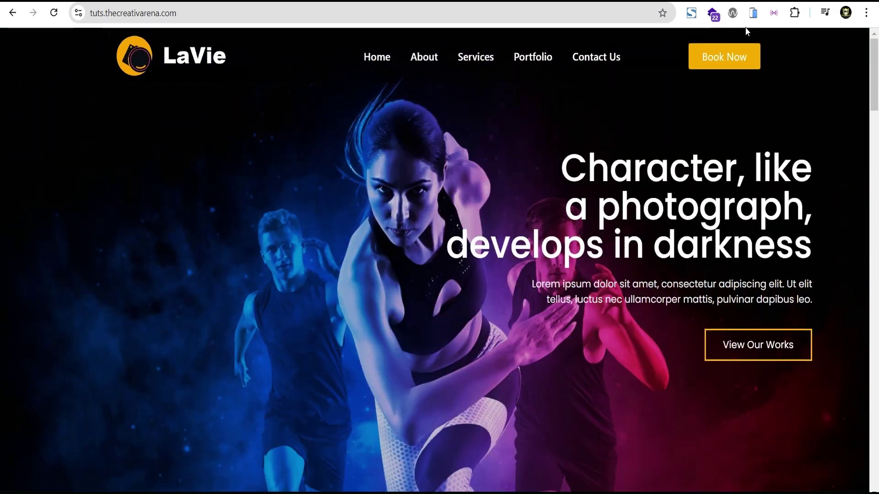
left_click(752, 13)
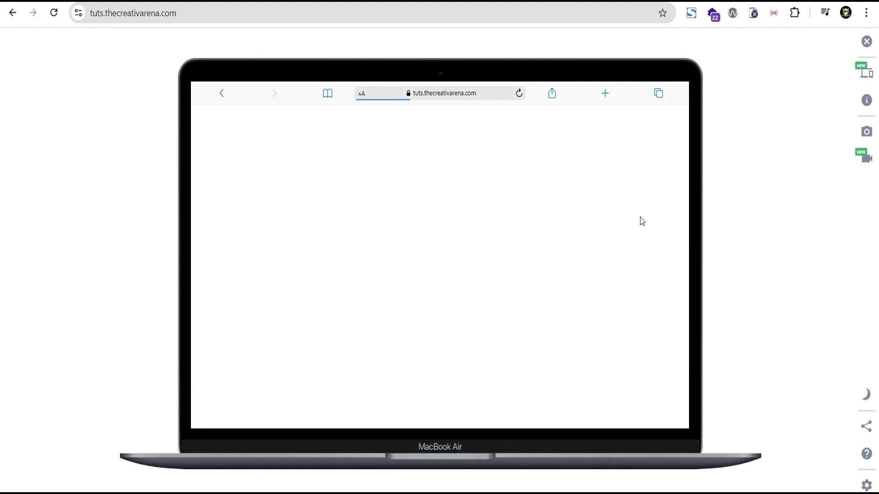
scroll(636, 214, "down", 5)
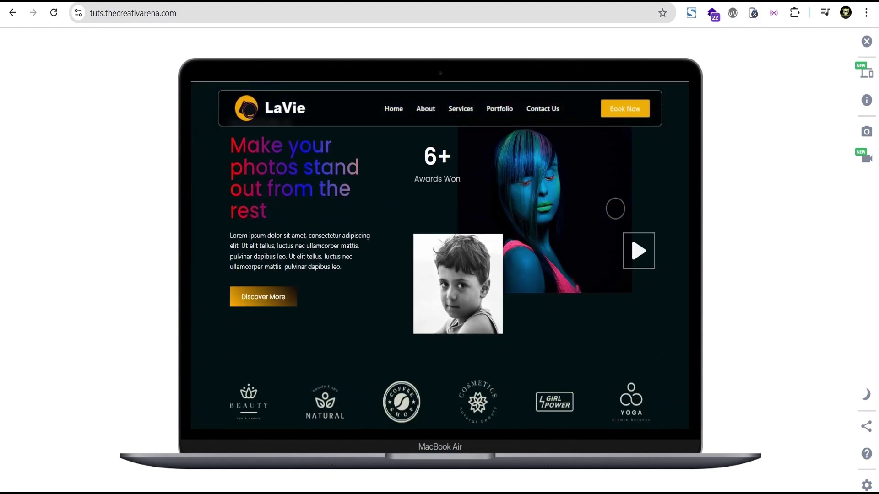
scroll(615, 208, "down", 6)
scroll(623, 196, "up", 3)
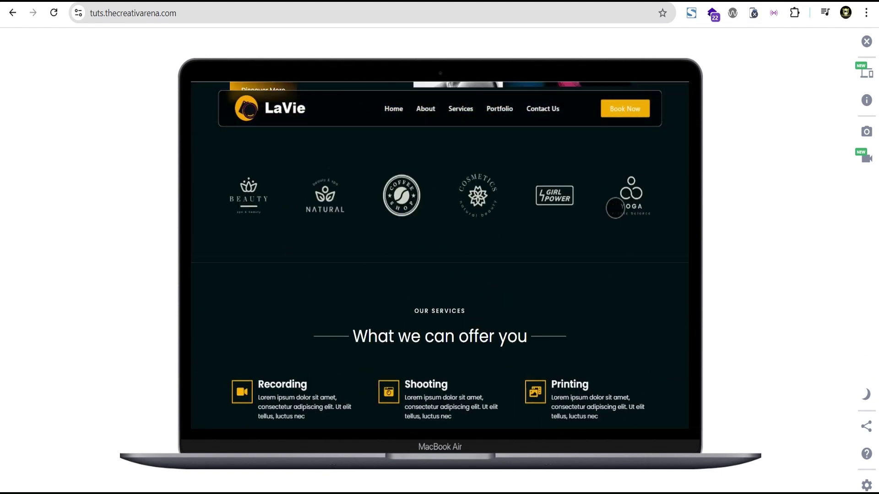
Preview the homepage on an iPad Air 4 and scroll through it.
left_click(866, 73)
scroll(735, 177, "down", 7)
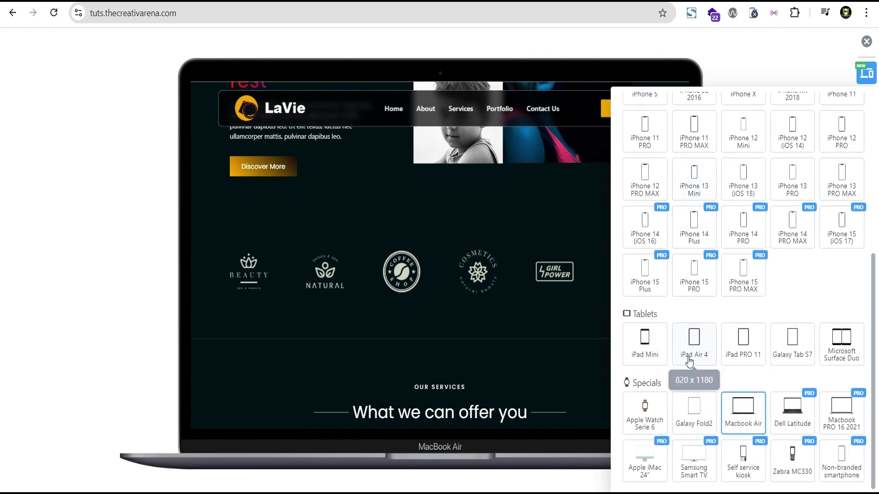
left_click(689, 361)
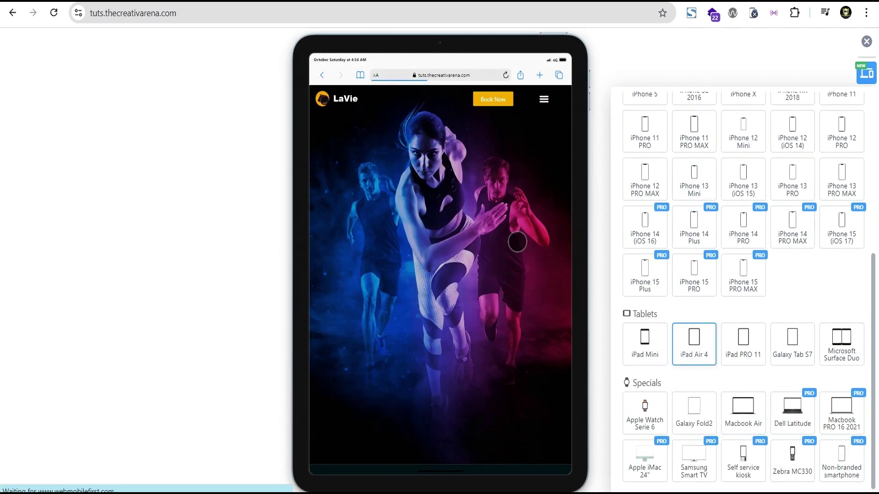
scroll(512, 202, "down", 5)
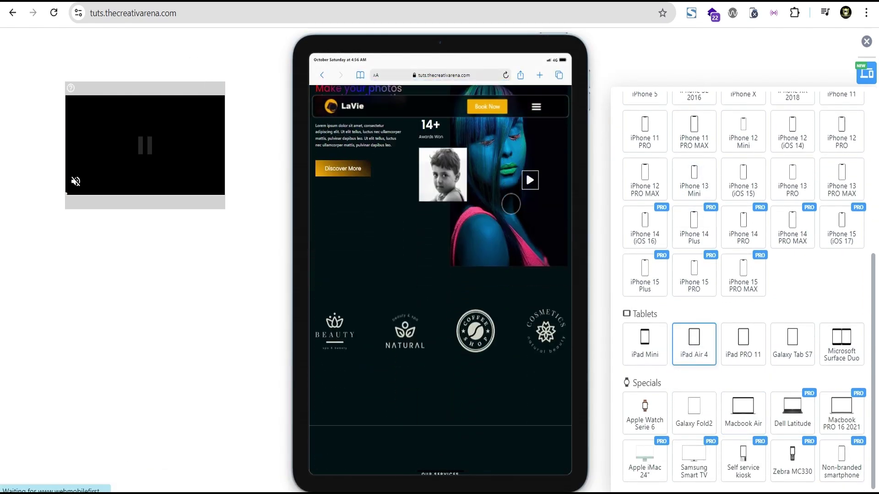
scroll(510, 204, "down", 4)
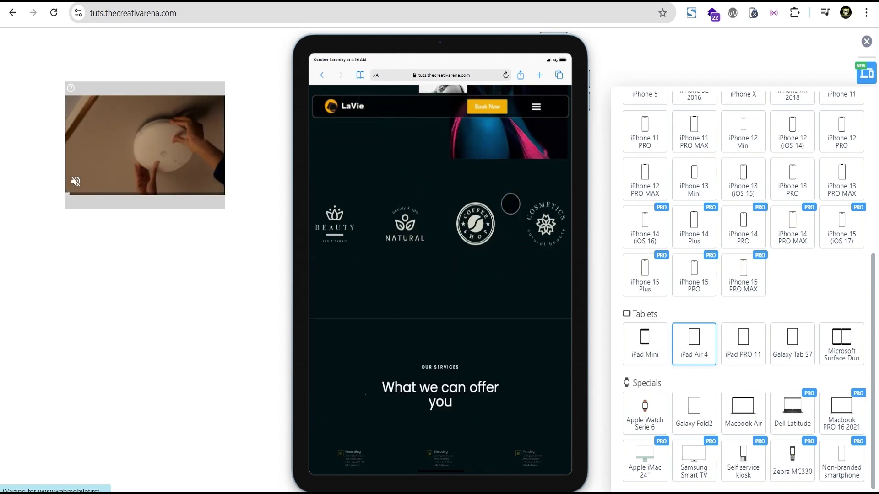
Switch the preview to iPhone 11 PRO MAX and scroll through the page.
left_click(694, 133)
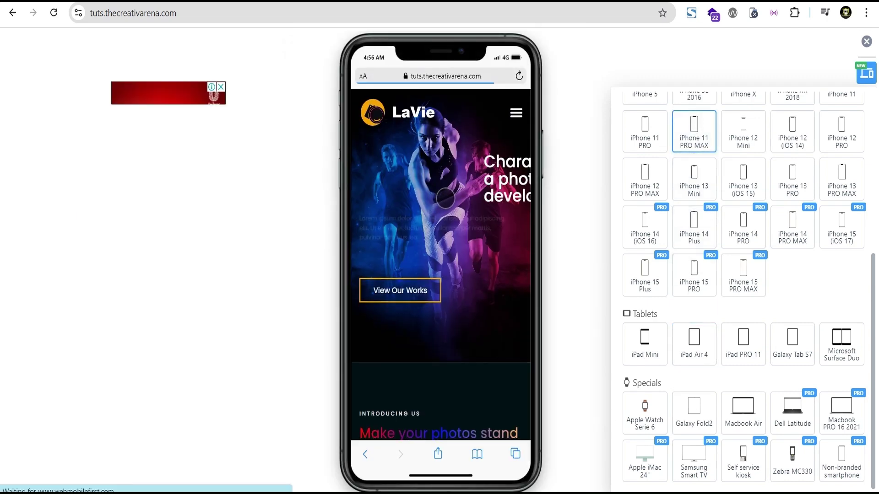
scroll(444, 198, "down", 10)
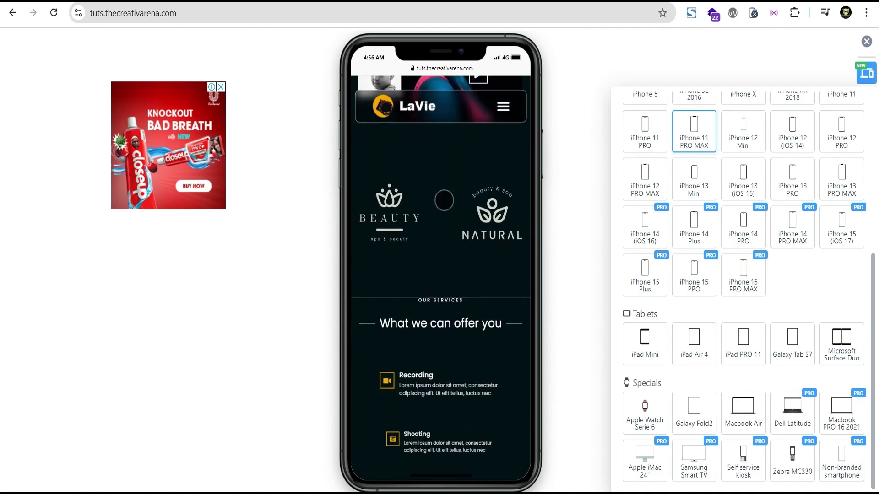
scroll(443, 200, "up", 10)
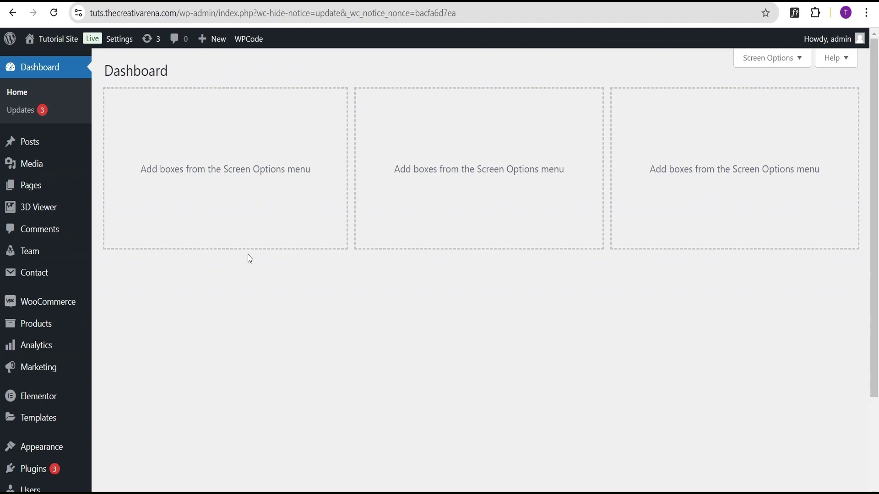
Create a new Header template from Templates > Theme Builder in a new browser tab.
mouse_move(37, 417)
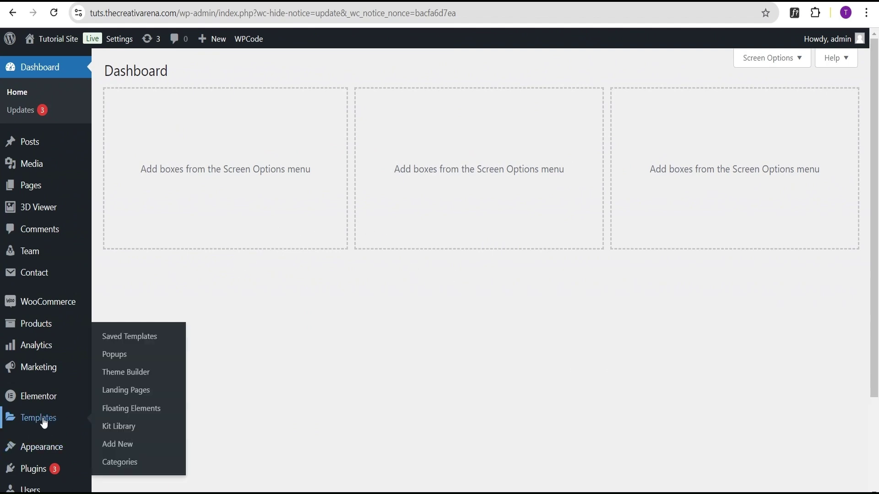
right_click(130, 376)
left_click(187, 199)
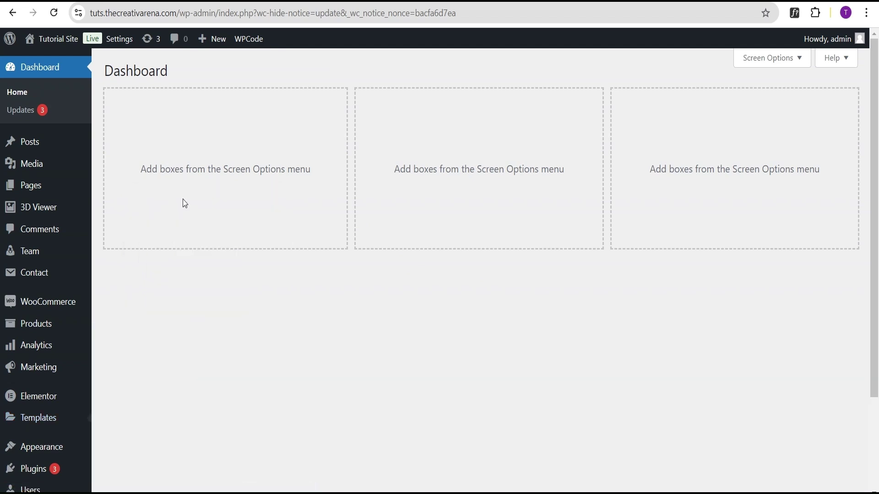
key("ctrl+Tab")
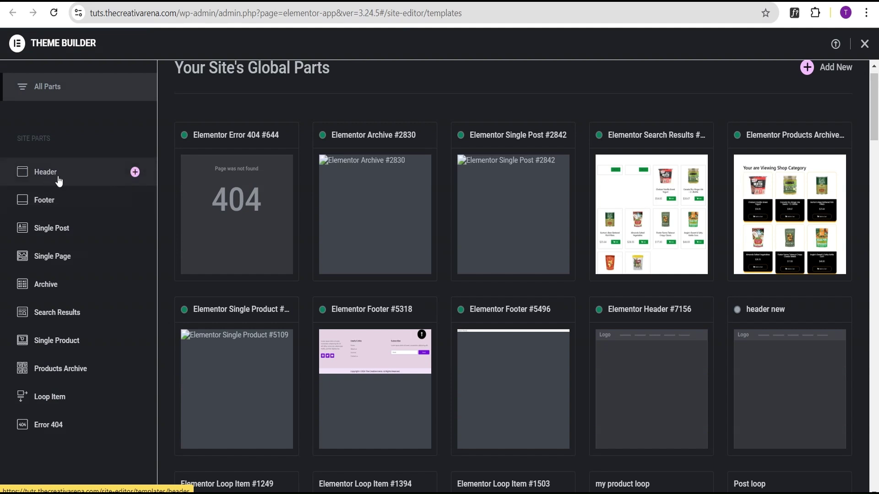
left_click(141, 175)
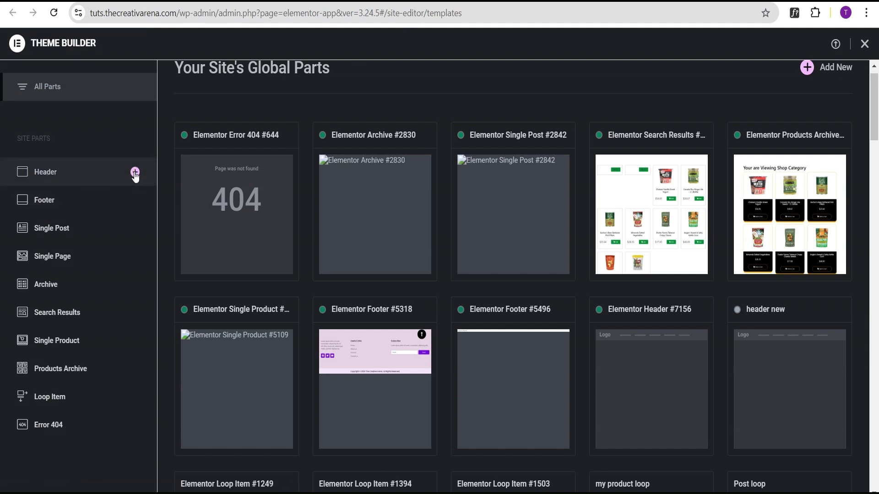
left_click(136, 176)
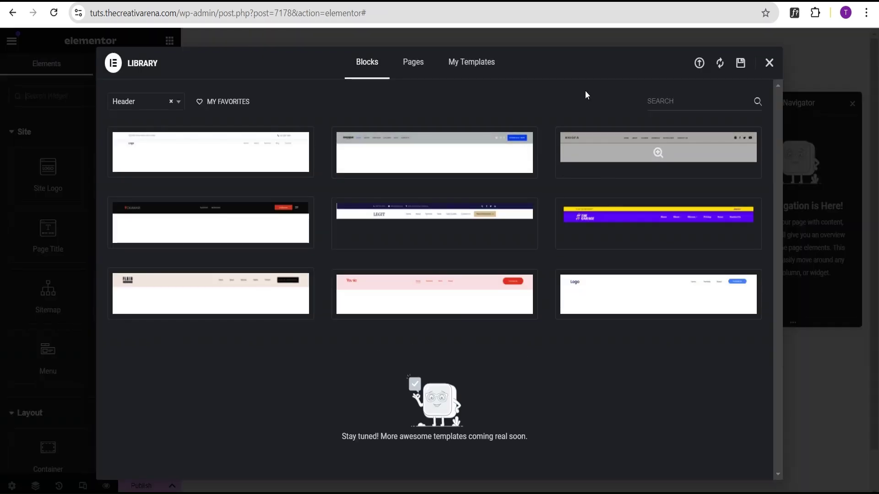
Dismiss the Library, add a single-column Flexbox container, and nest a Container inside it.
left_click(769, 63)
left_click(511, 133)
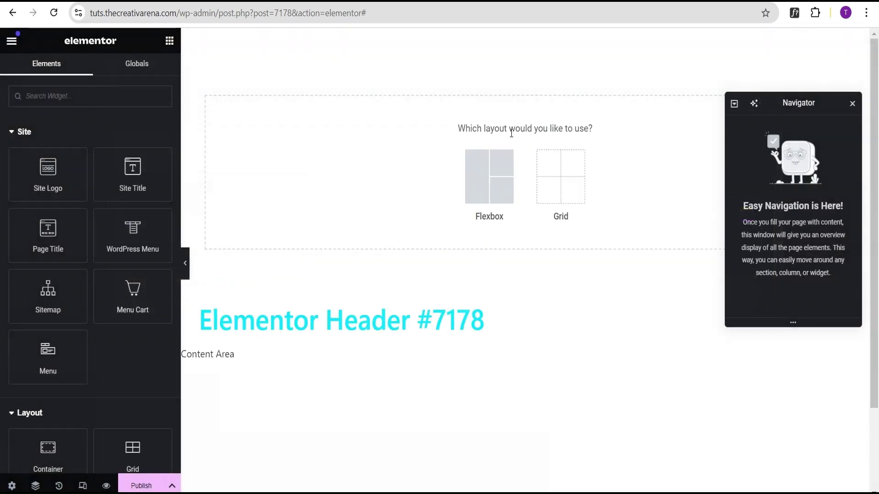
left_click(487, 170)
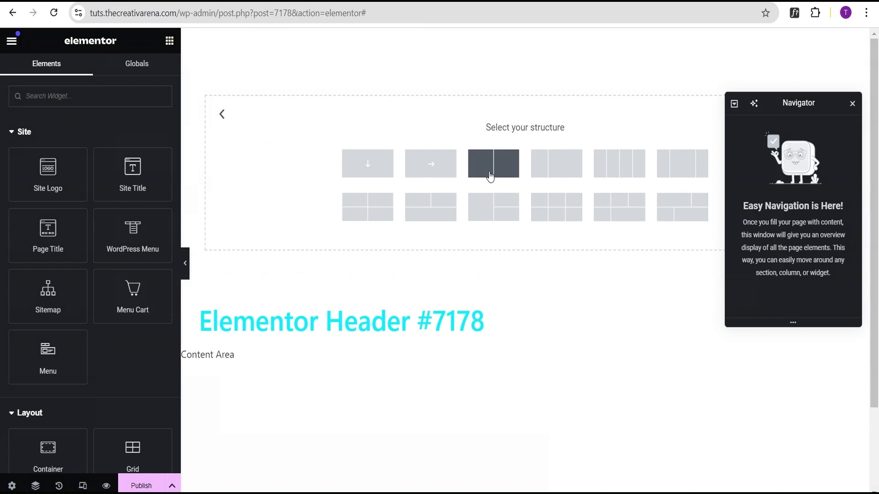
left_click(369, 168)
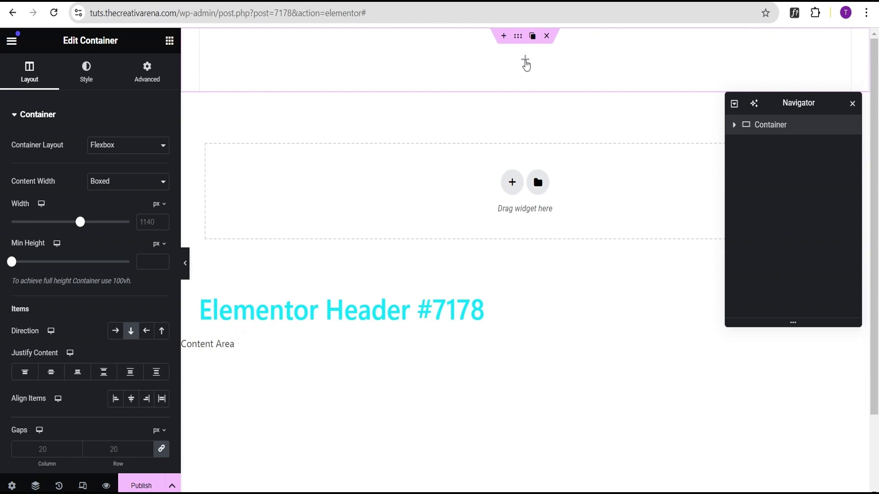
left_click(525, 61)
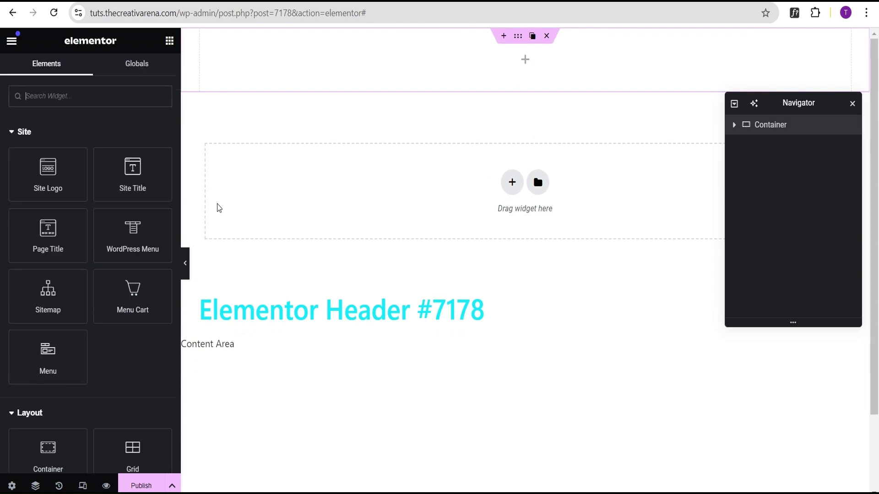
left_click_drag(46, 449, 527, 69)
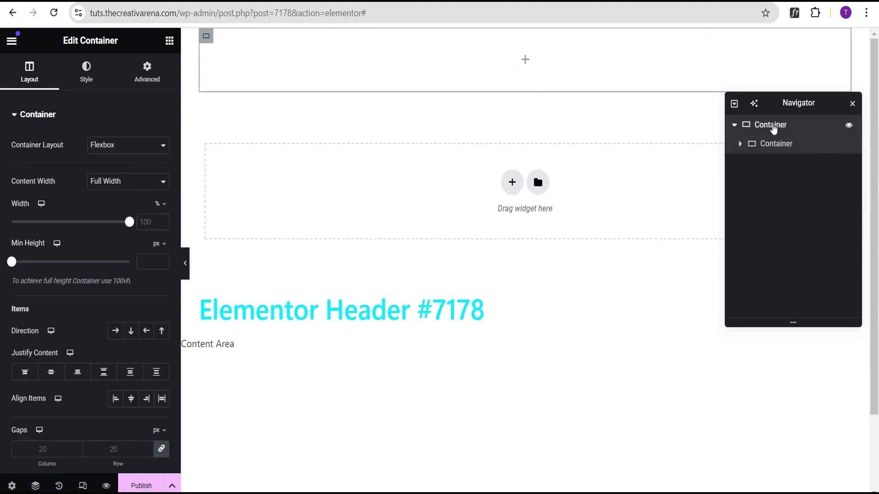
Name the containers Headone and head-child, and set head-child's Direction to Row - horizontal.
double_click(773, 125)
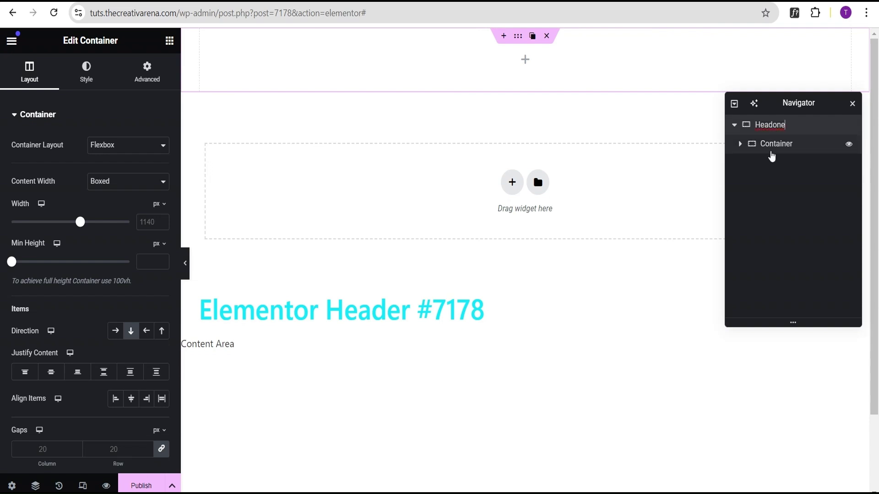
double_click(776, 144)
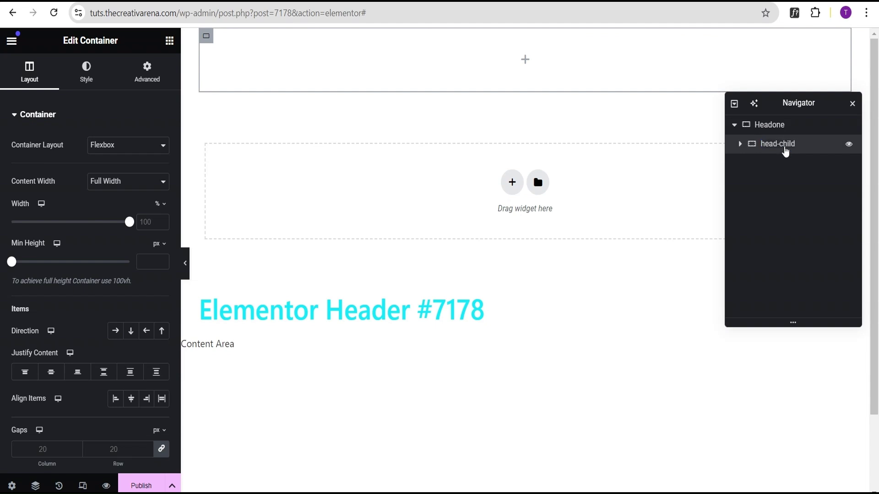
key("Return")
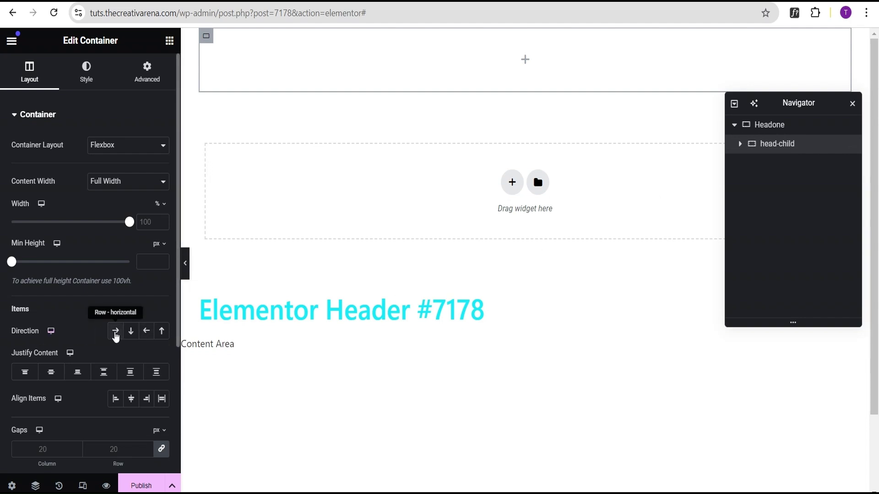
left_click(115, 337)
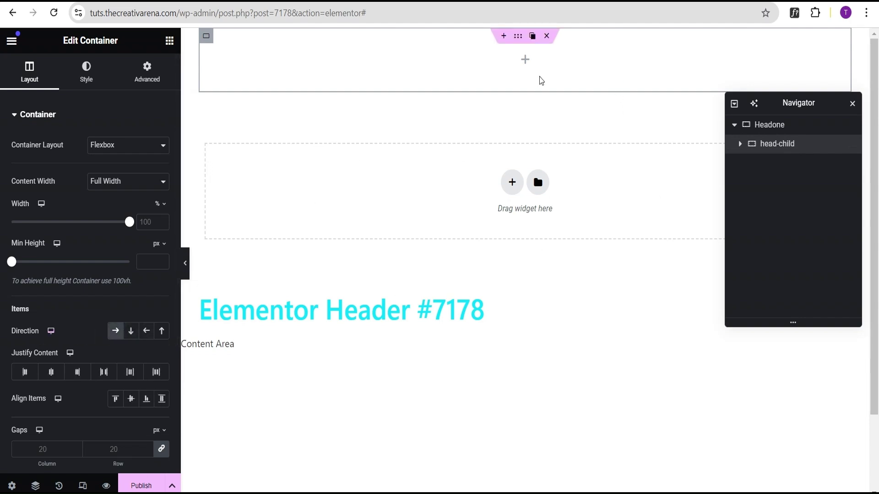
left_click(525, 60)
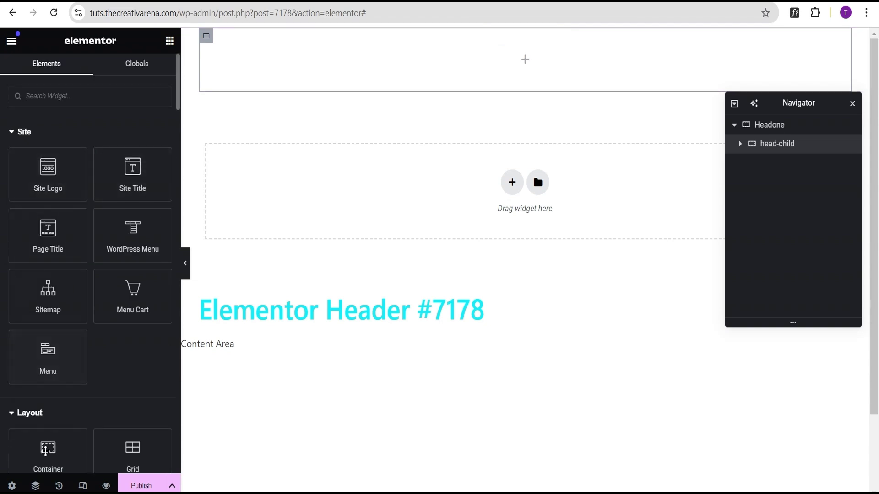
Add a container to head-child, duplicate it twice, and name the columns logo, menu and button.
left_click_drag(45, 452, 434, 67)
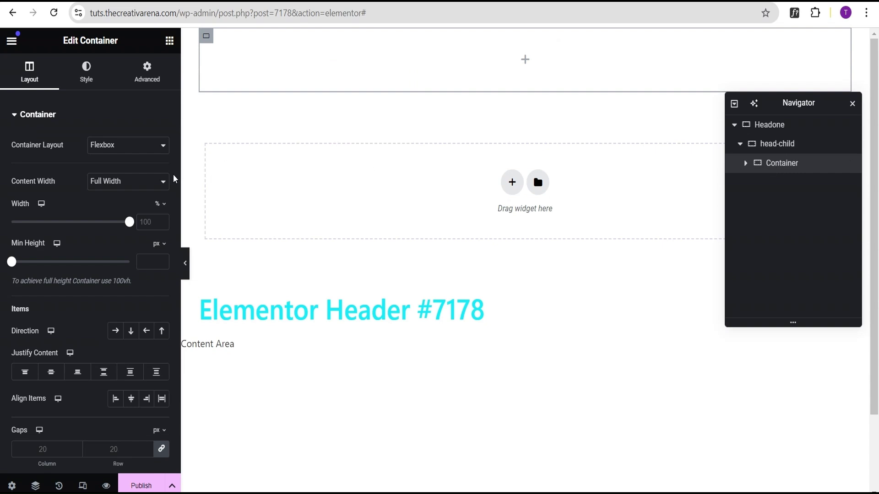
left_click(222, 39)
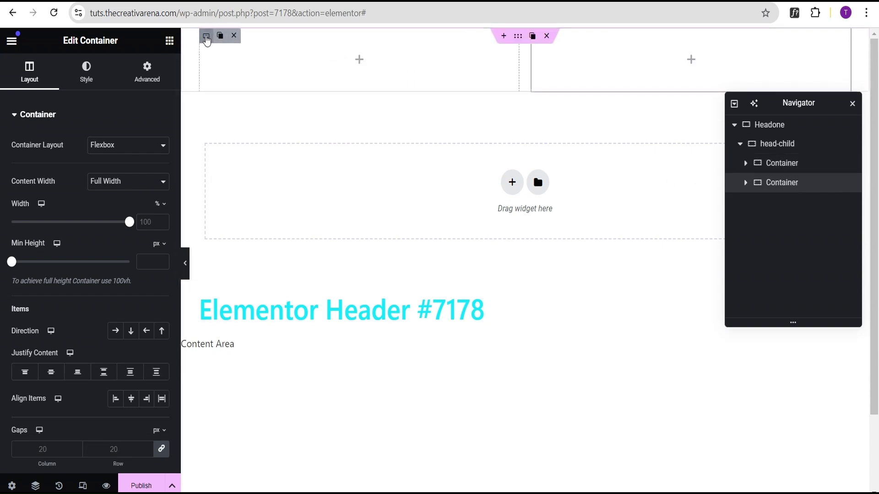
left_click(220, 38)
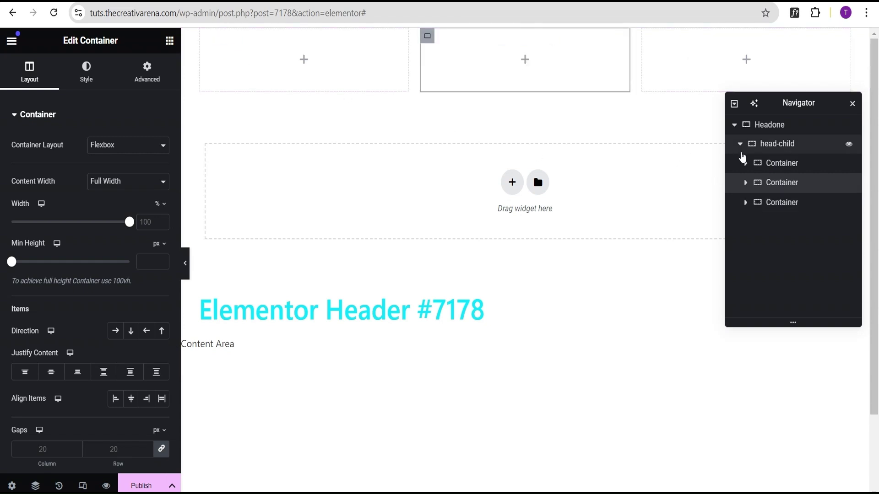
double_click(776, 165)
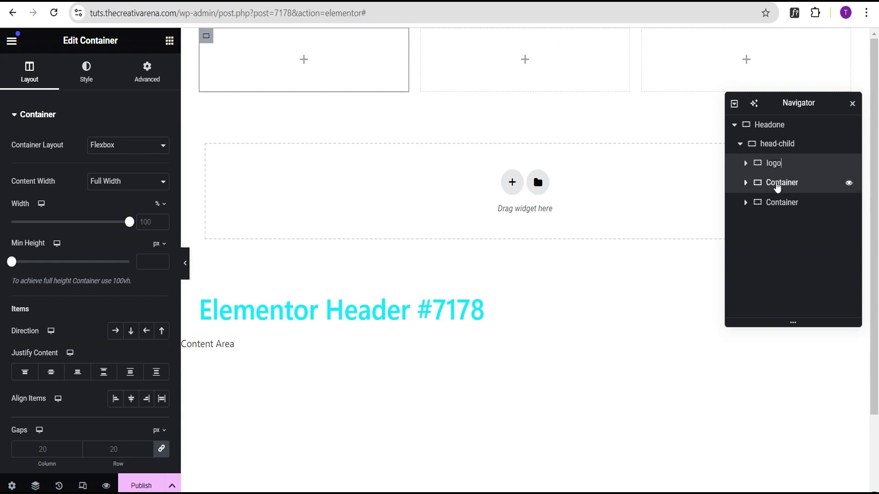
double_click(777, 182)
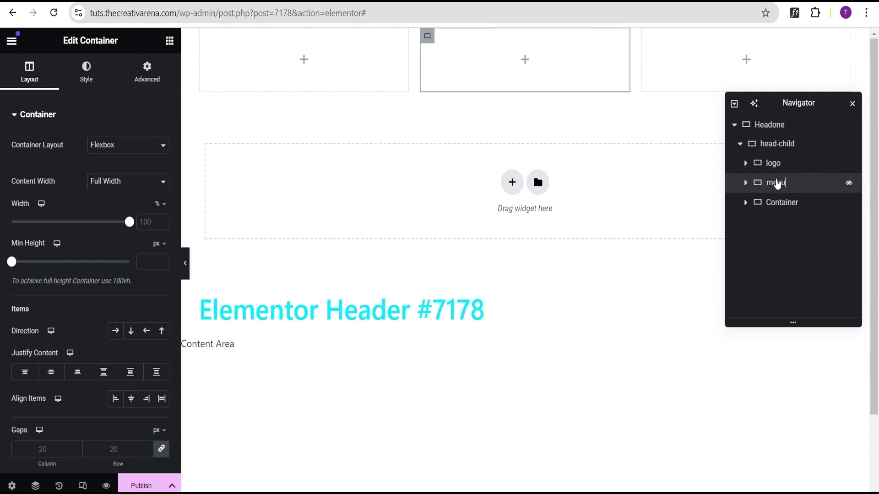
key("Return")
double_click(773, 202)
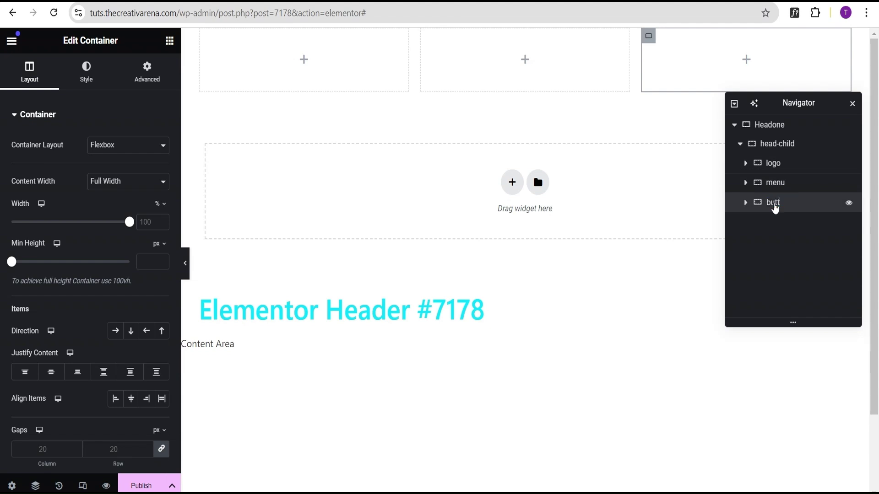
Set the logo, menu and button column widths to 20%, 60% and 20%.
left_click(780, 163)
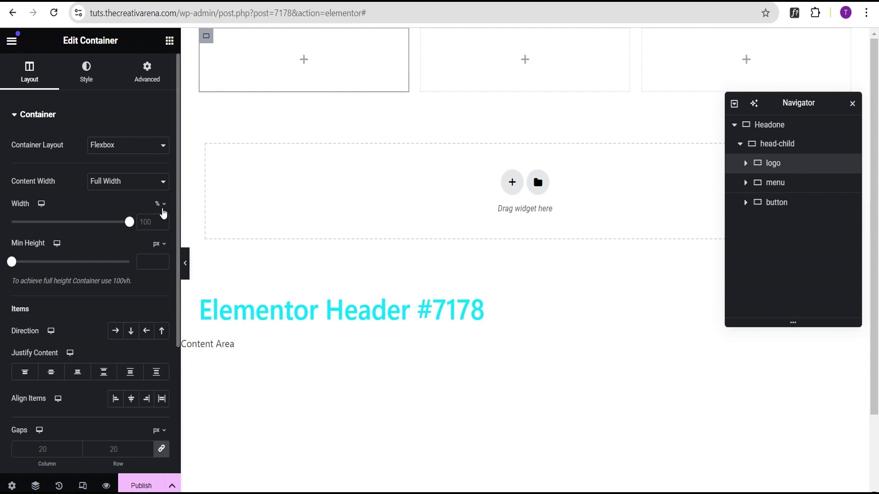
left_click(144, 226)
type("20")
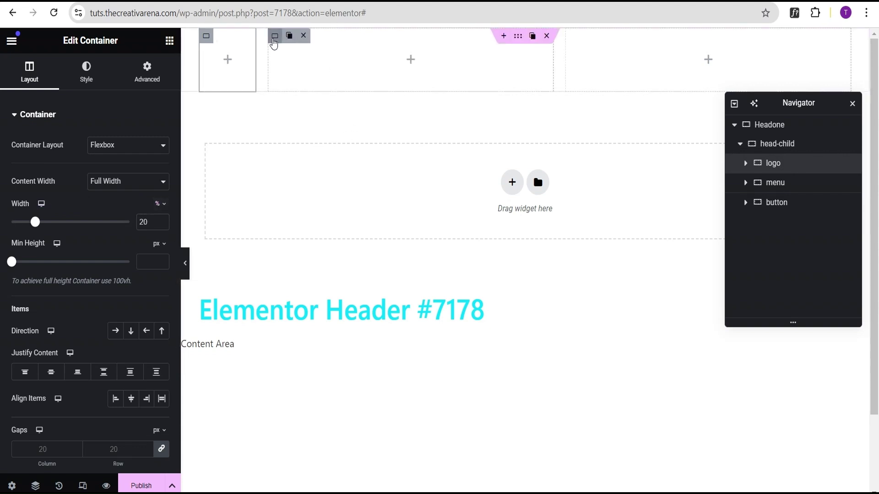
left_click(273, 40)
left_click(147, 224)
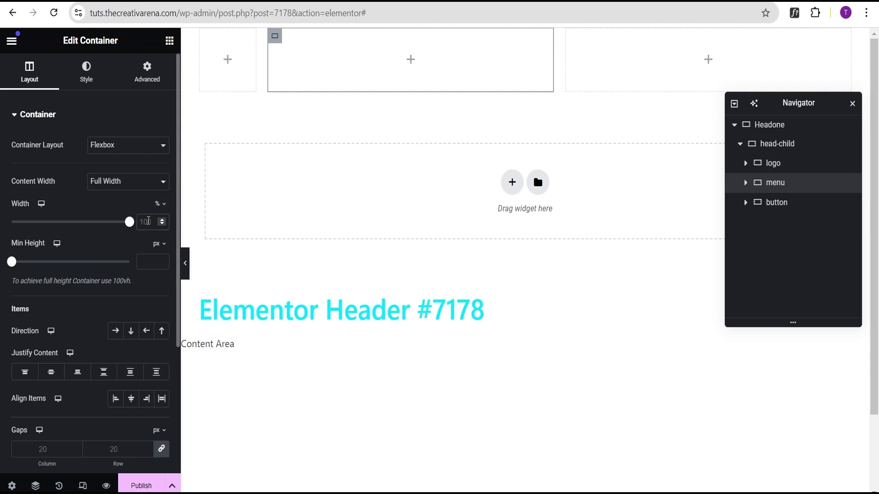
type("60")
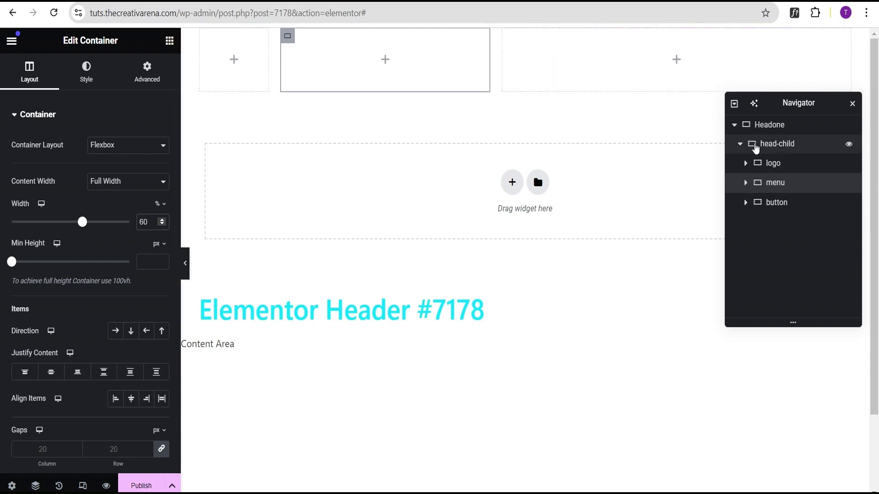
left_click(775, 203)
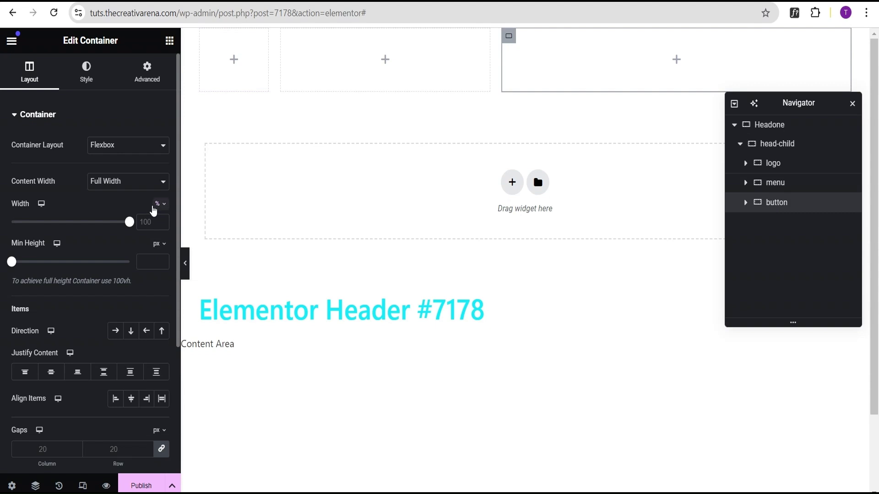
left_click(150, 224)
type("20")
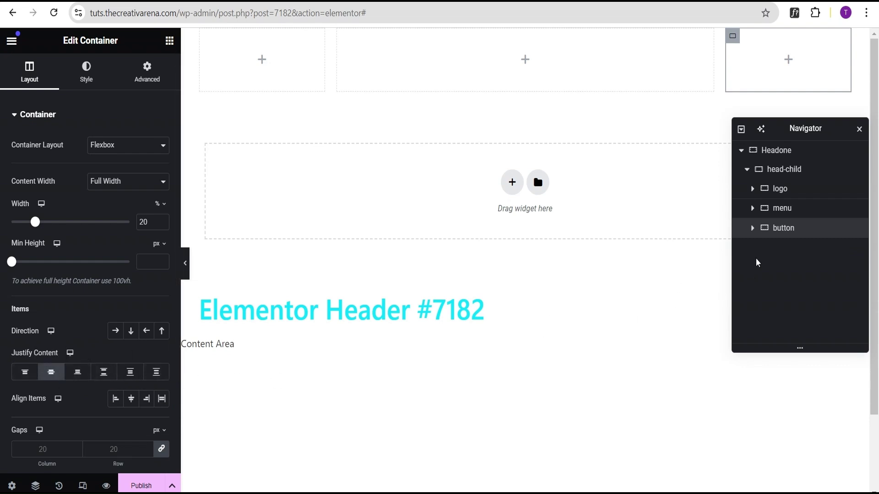
Set Justify Content to Center for the menu and logo columns.
left_click(762, 210)
left_click(51, 372)
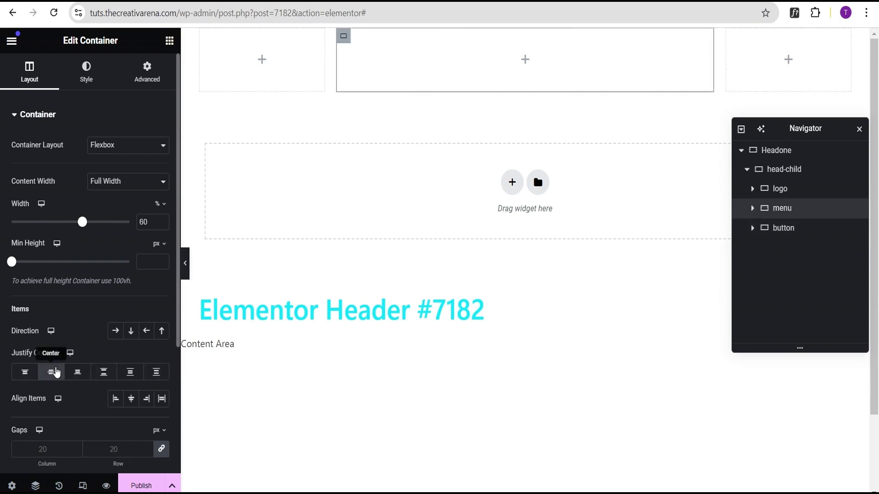
left_click(782, 189)
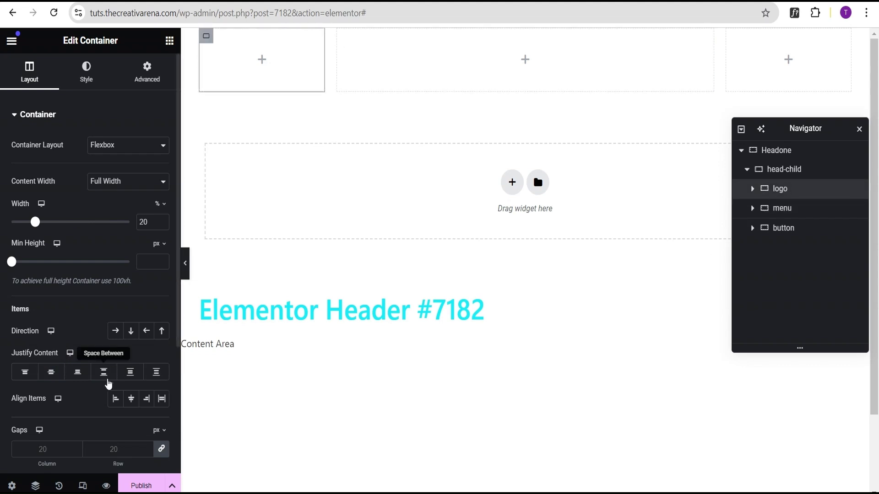
left_click(51, 372)
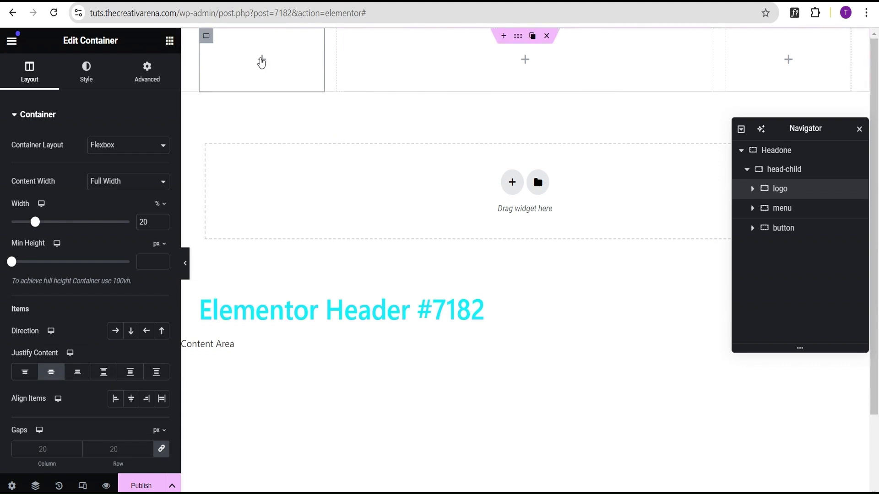
left_click(262, 61)
scroll(80, 393, "down", 3)
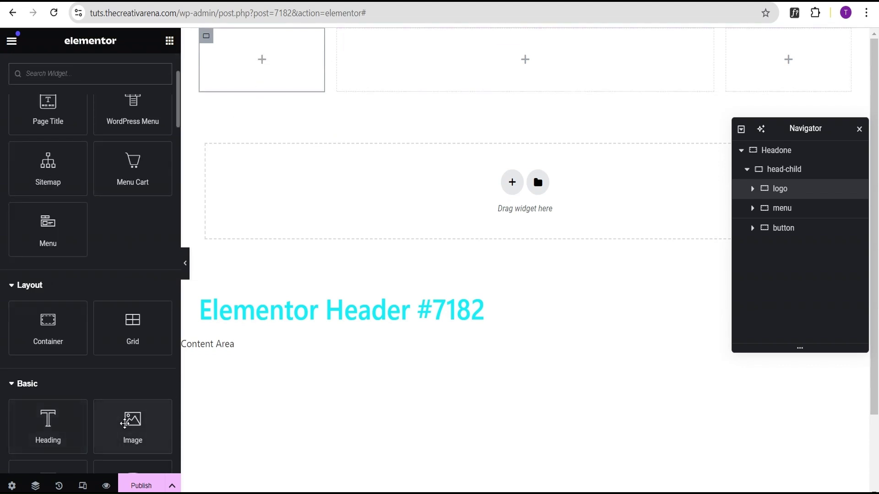
Add an Image widget to the logo column showing t-logo.png from the Media Library.
left_click_drag(125, 423, 240, 67)
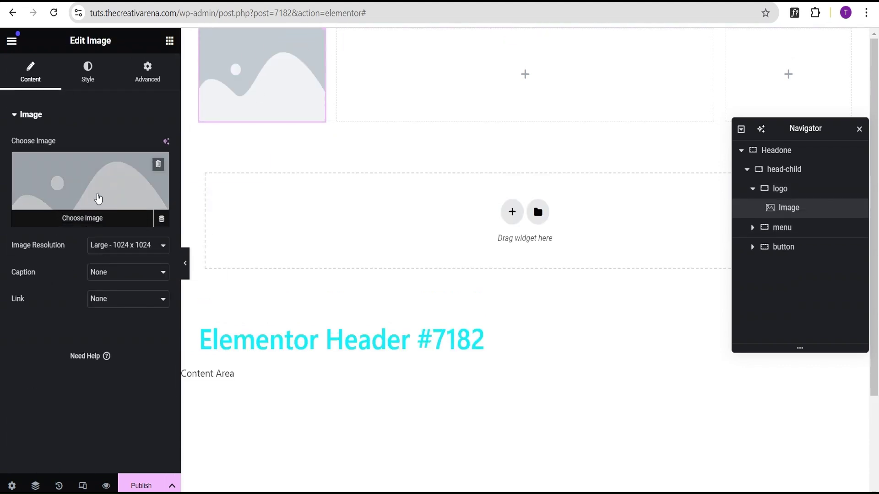
left_click(113, 182)
left_click(601, 133)
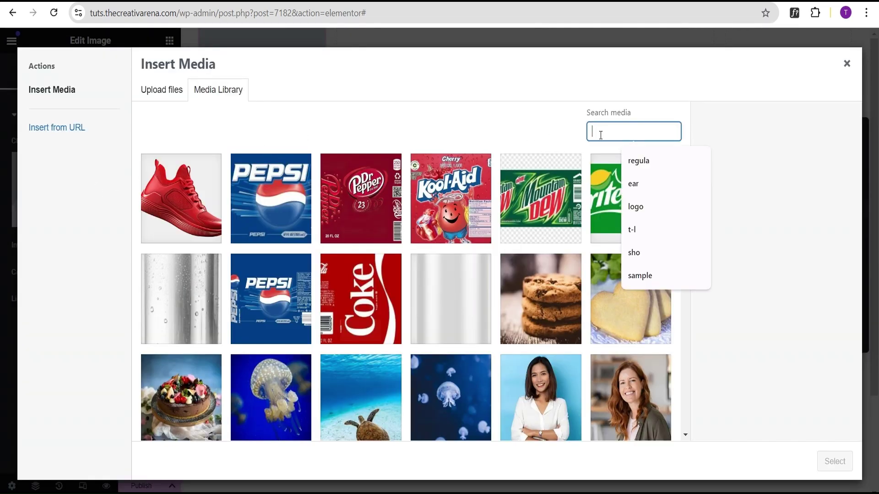
type("t-l")
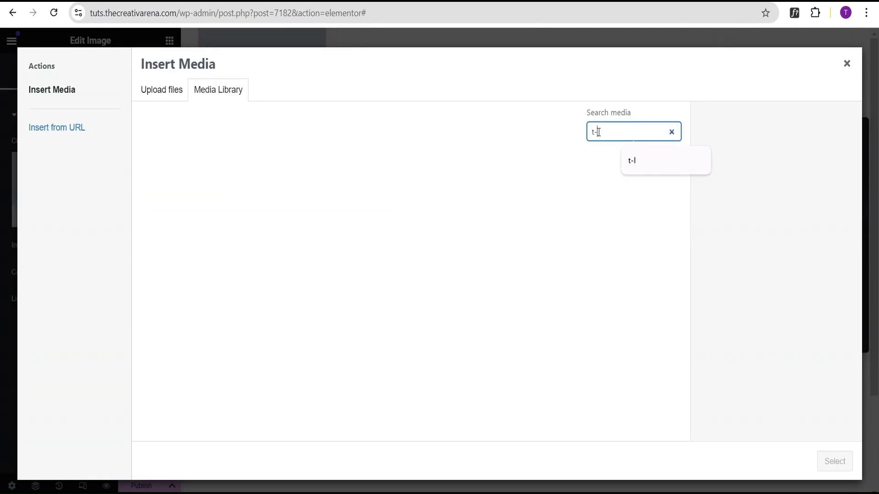
left_click(172, 204)
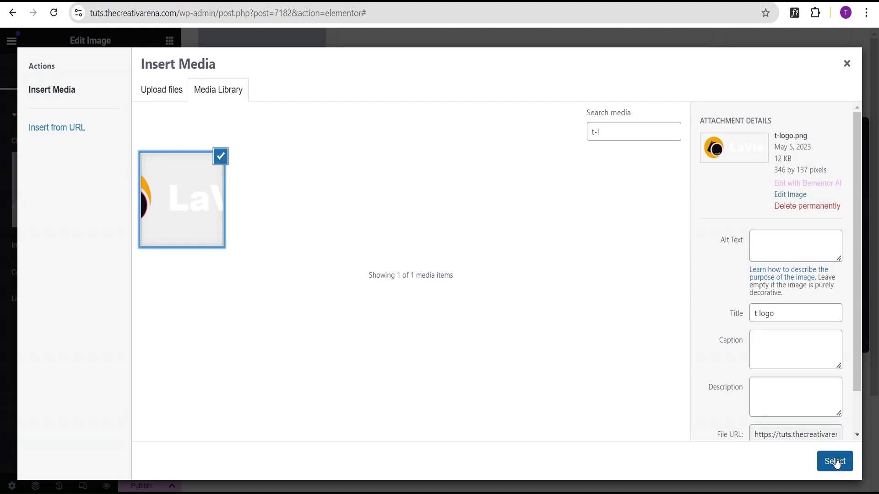
left_click(837, 462)
Link the logo image to a Custom URL using the dynamic Site URL tag.
left_click(118, 303)
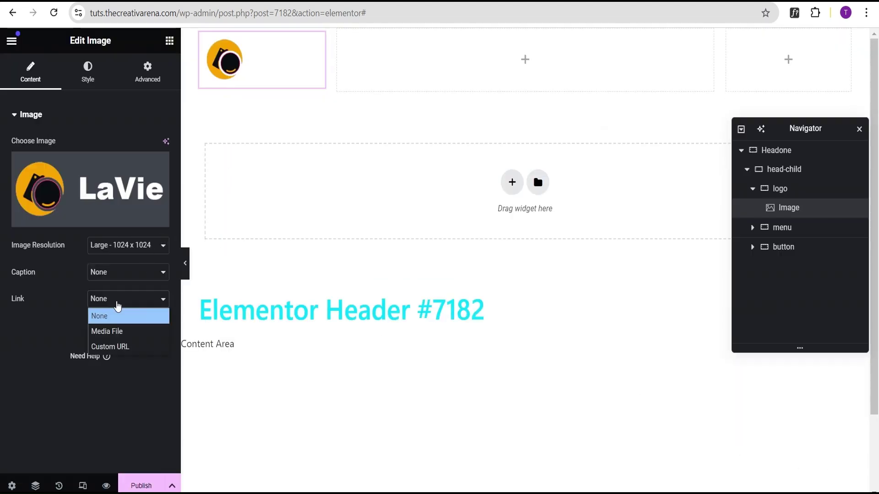
left_click(120, 350)
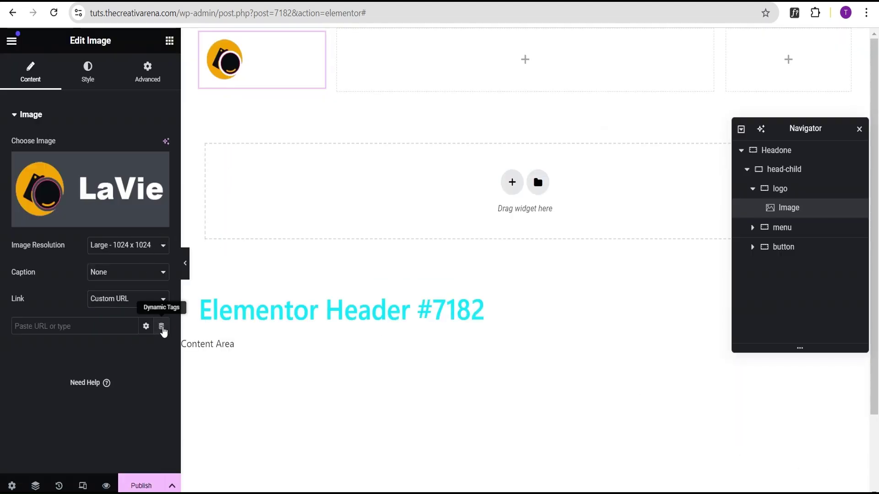
left_click(161, 327)
left_click(46, 234)
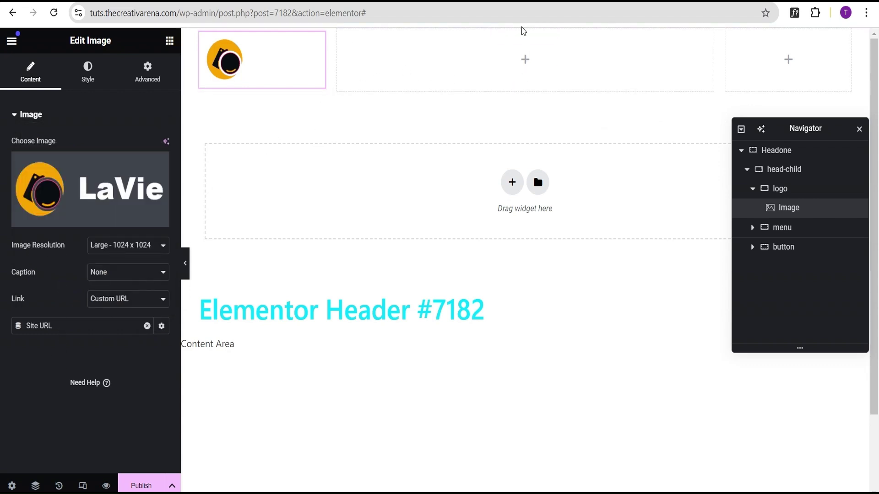
Set the Headone container's Background Color to black (#000000).
left_click(519, 40)
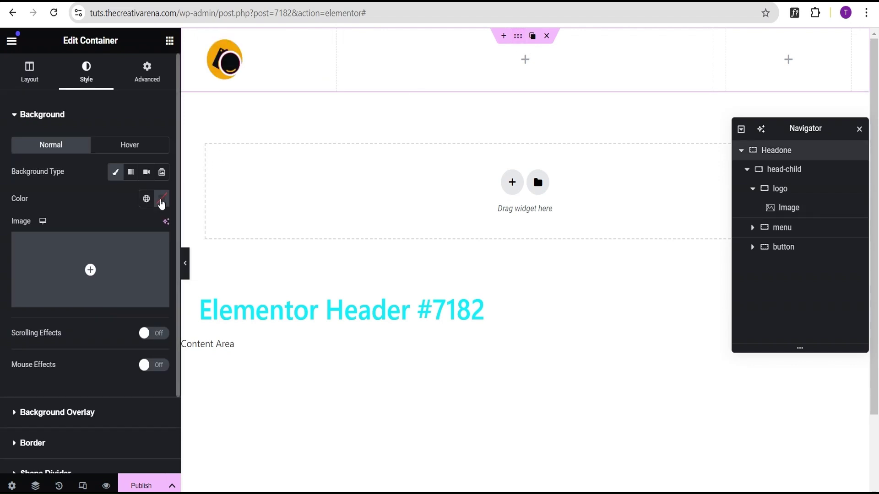
left_click(162, 201)
left_click(161, 347)
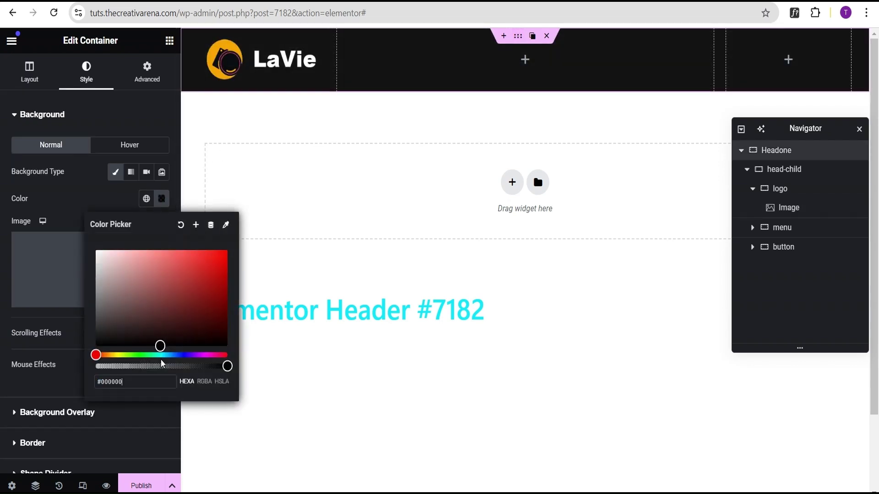
left_click(101, 194)
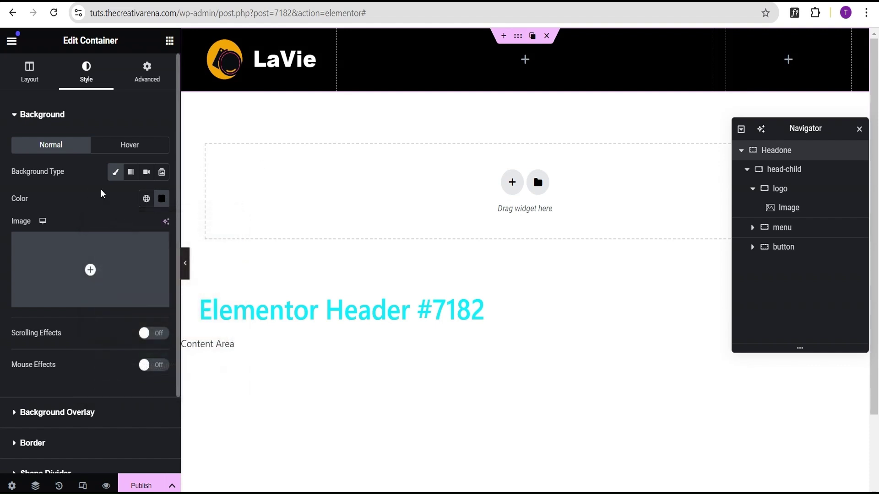
left_click(525, 61)
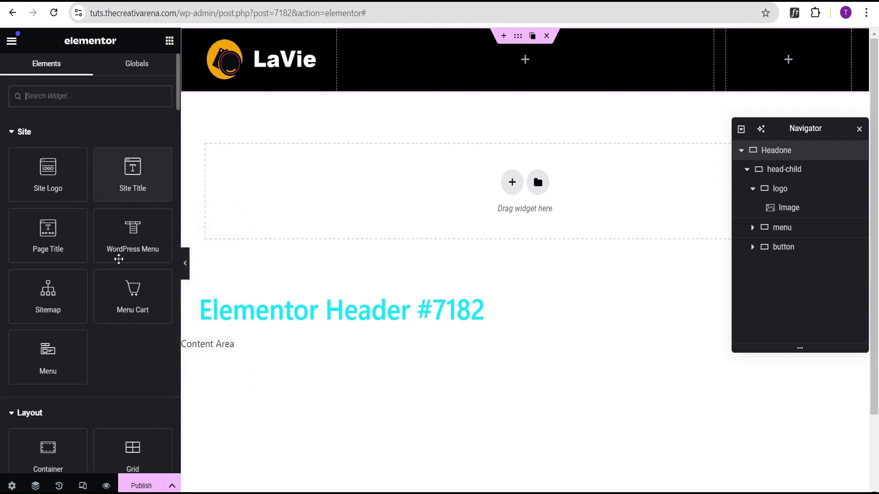
Add a WordPress Menu to the middle column with End alignment and Full Width mobile dropdown.
left_click_drag(120, 250, 506, 89)
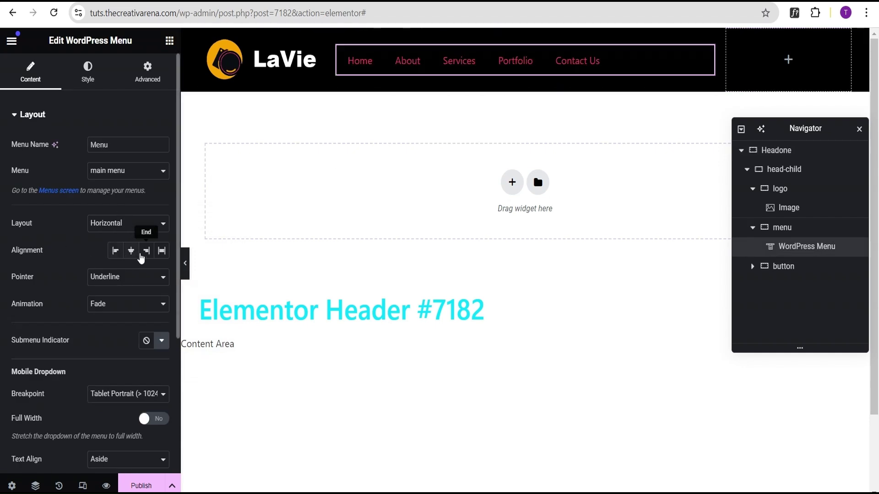
left_click(147, 252)
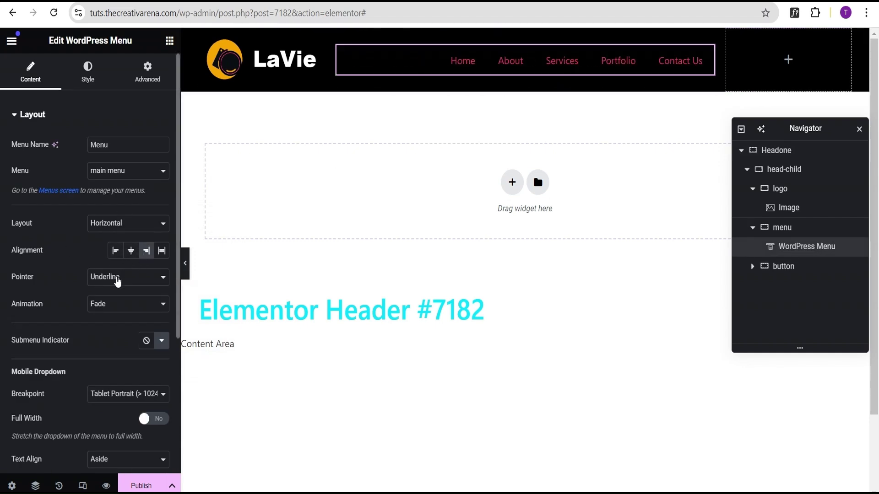
scroll(100, 290, "down", 3)
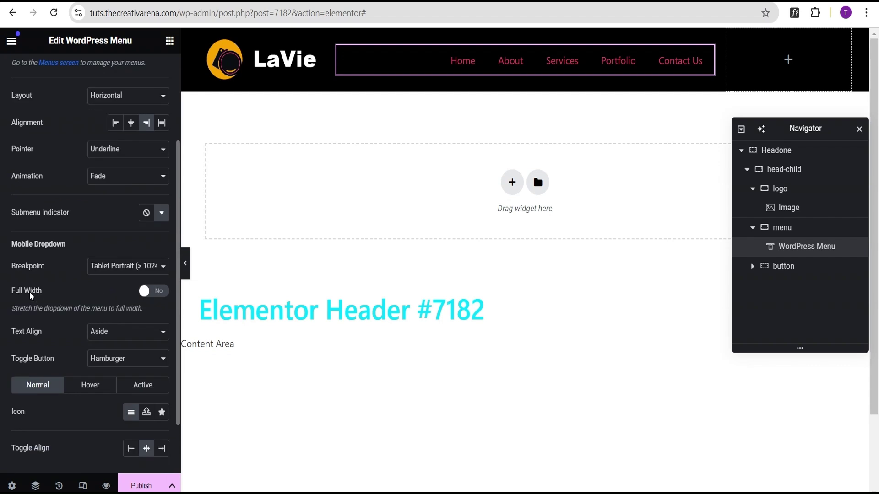
left_click(158, 293)
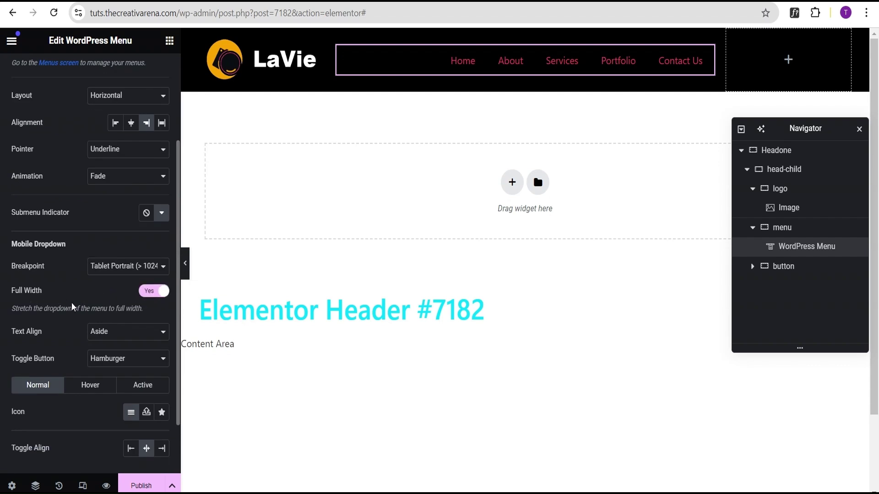
scroll(71, 307, "up", 3)
In the menu's Style > Typography, set Size 17 and Weight 500 (Medium).
left_click(87, 82)
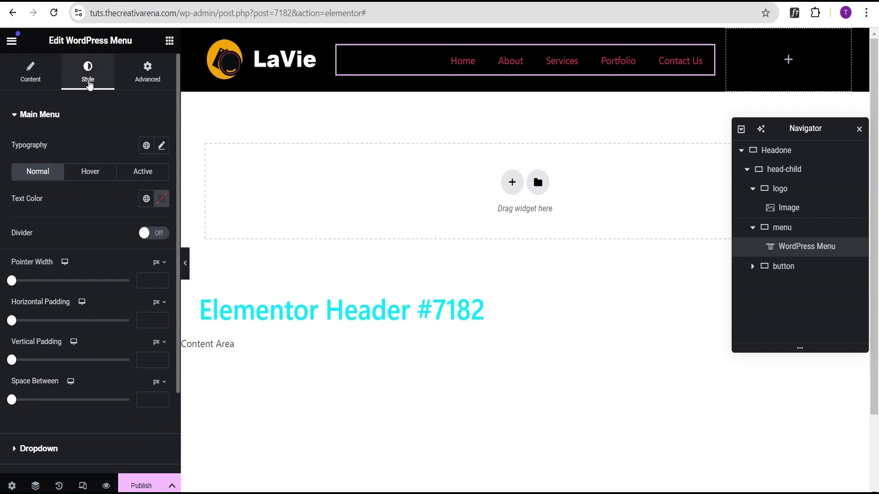
left_click(161, 146)
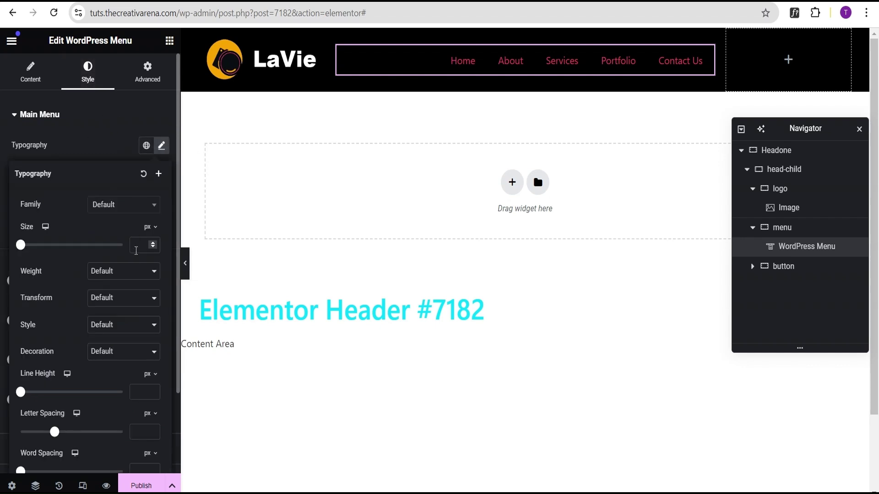
left_click(136, 246)
type("17")
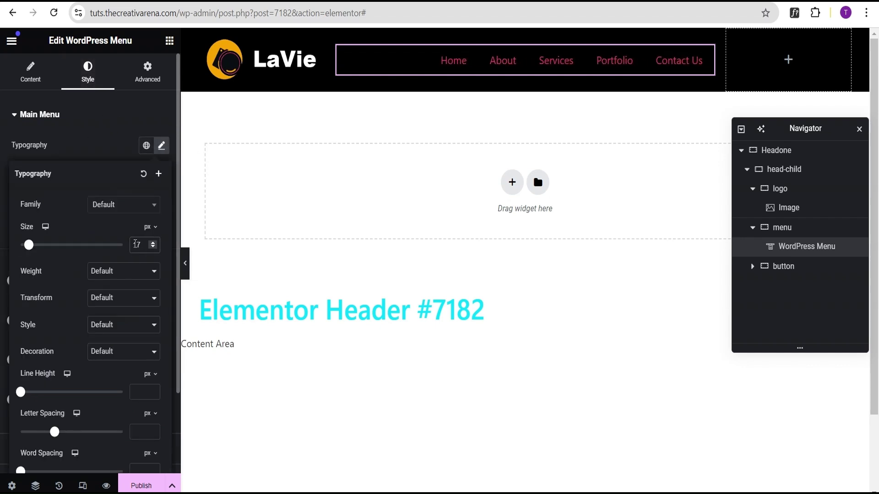
left_click(98, 273)
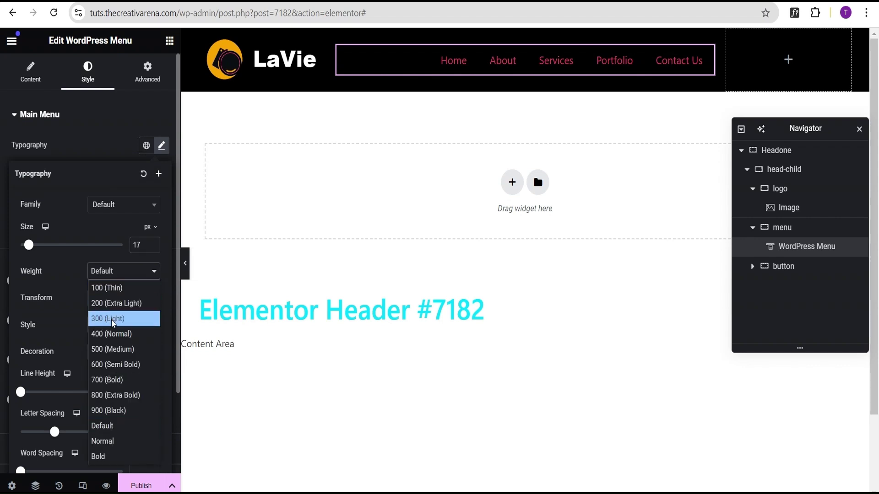
left_click(117, 352)
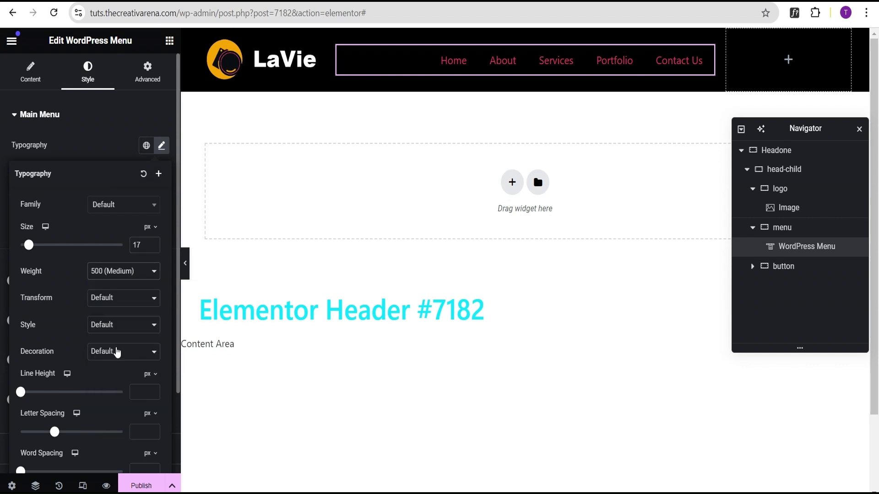
left_click(94, 152)
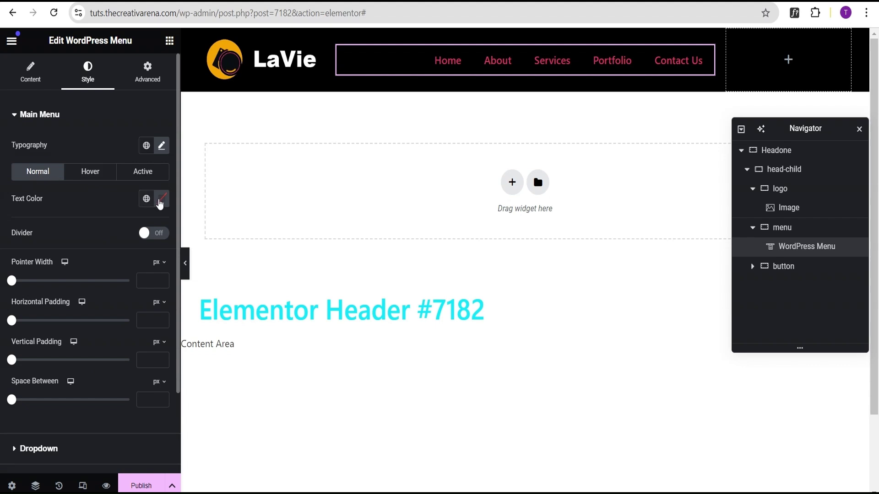
Make the normal-state menu link text white.
left_click(161, 198)
left_click_drag(161, 343, 88, 246)
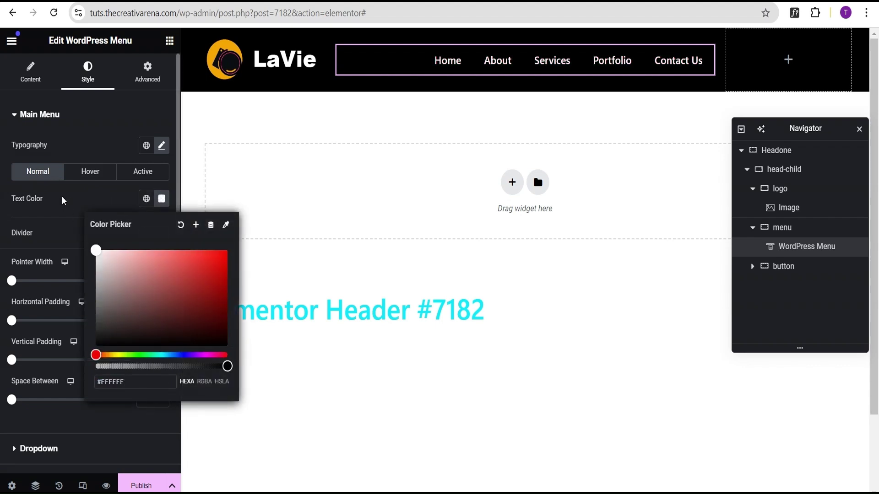
left_click(90, 172)
Give the hover state white text and the yellow global Icon color pointer.
left_click(90, 171)
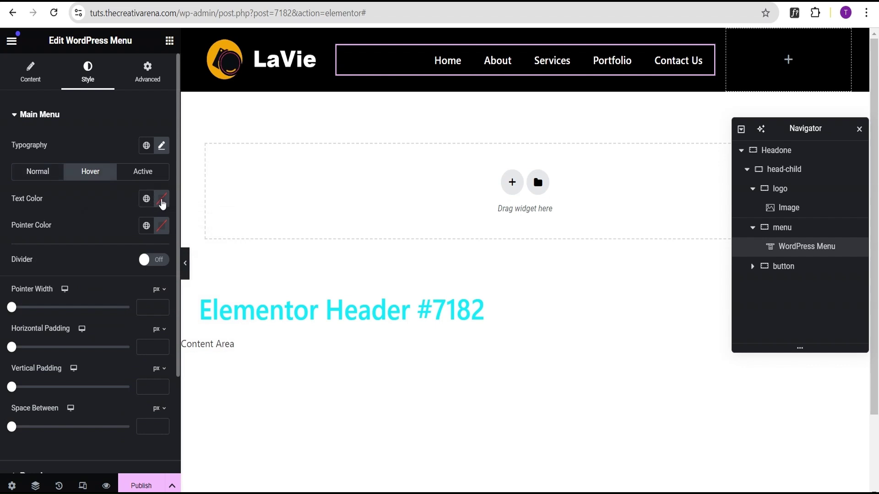
left_click(161, 198)
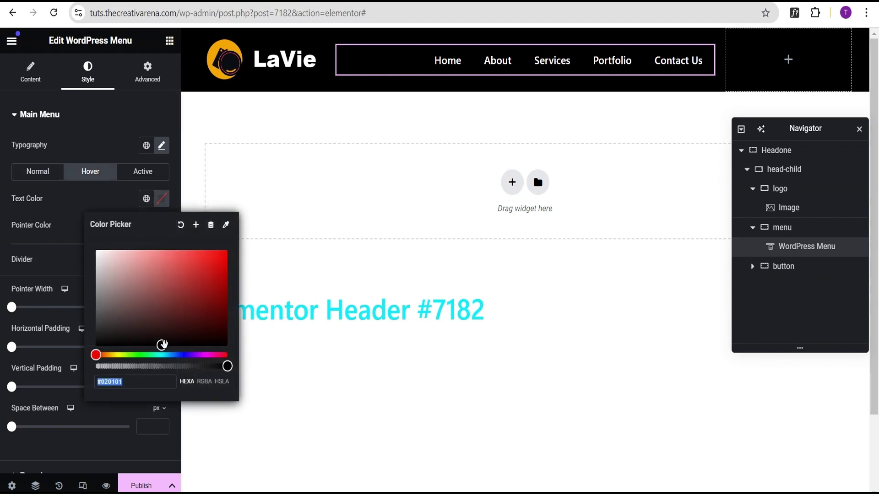
left_click_drag(161, 346, 96, 240)
left_click(73, 234)
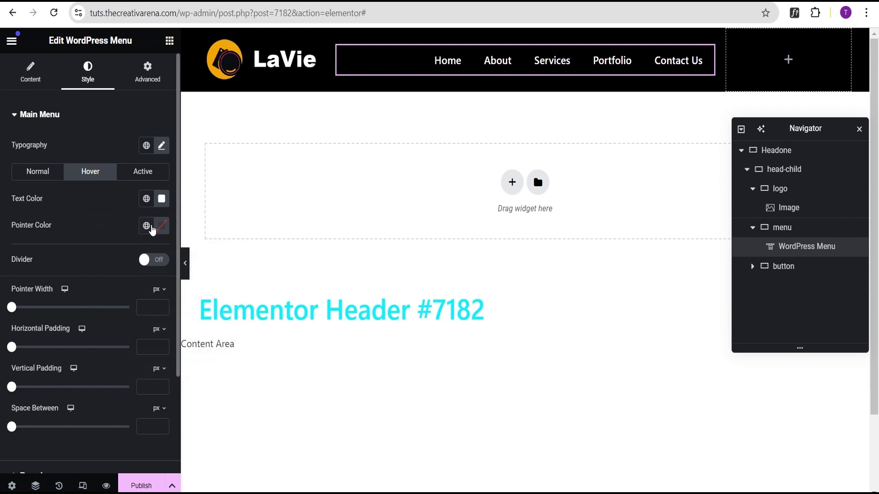
left_click(146, 226)
left_click(79, 442)
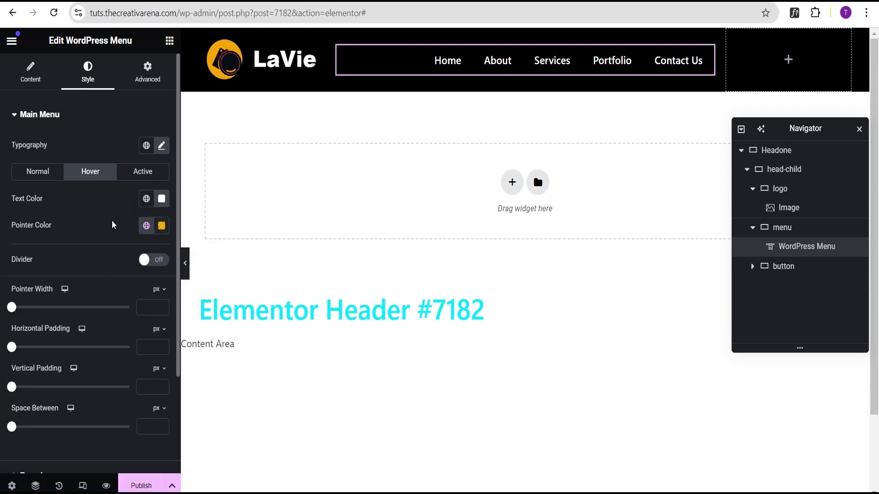
Give the active state white text and the yellow global Icon color pointer.
left_click(143, 173)
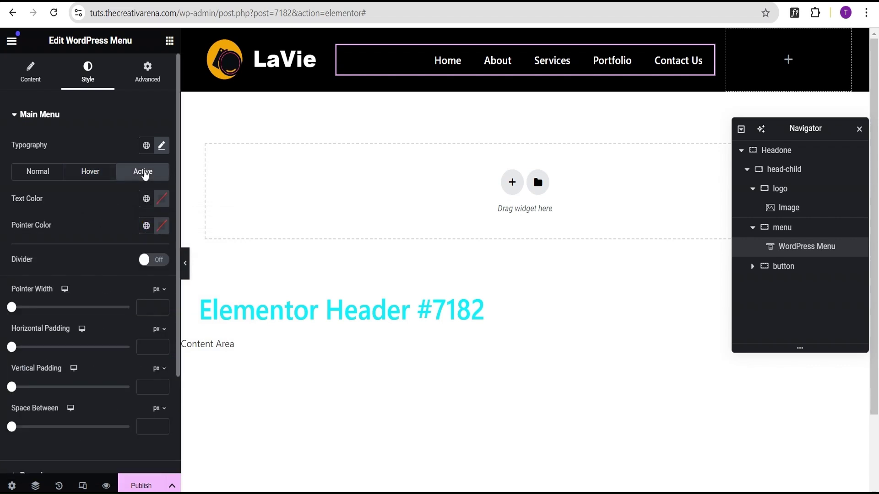
left_click(160, 200)
left_click_drag(160, 339, 94, 249)
left_click(147, 229)
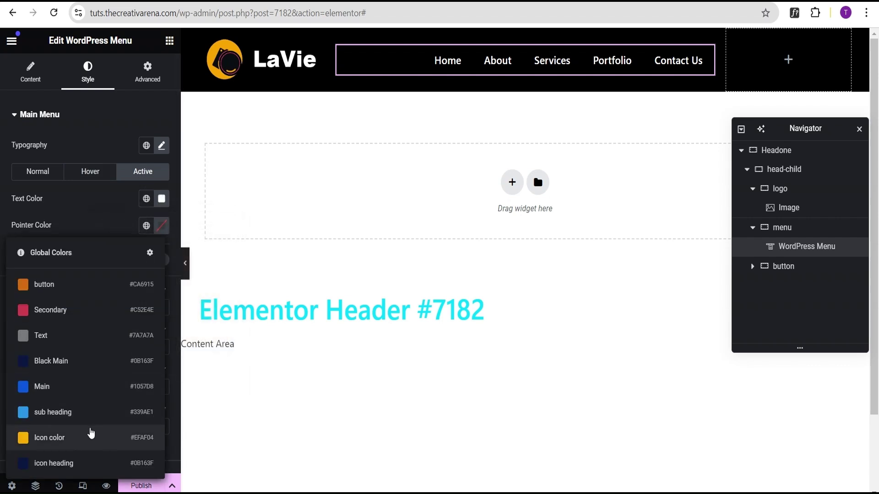
left_click(89, 435)
Enter pointer width 3, horizontal and vertical padding 5, and item spacing 25 px.
scroll(89, 213, "down", 3)
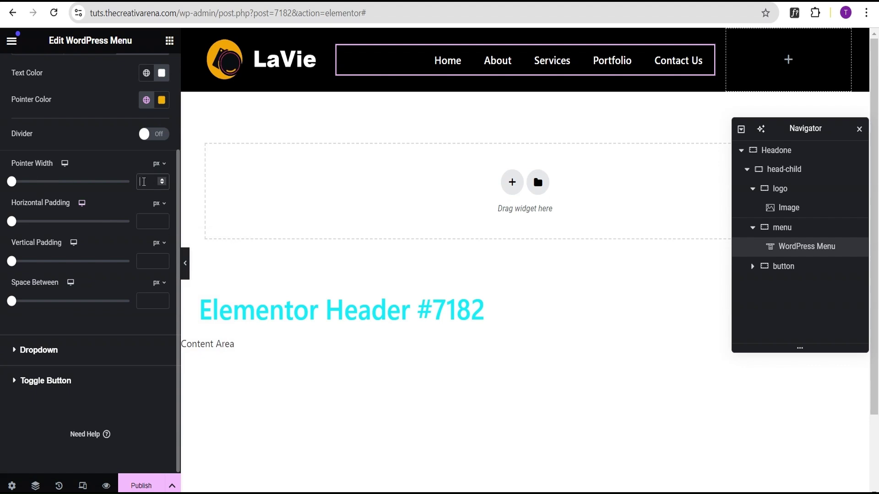
type("3")
left_click(147, 222)
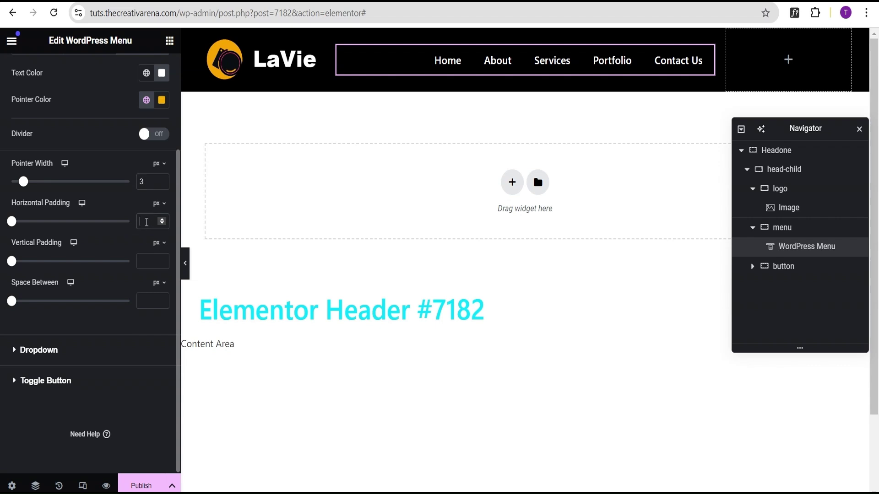
type("5")
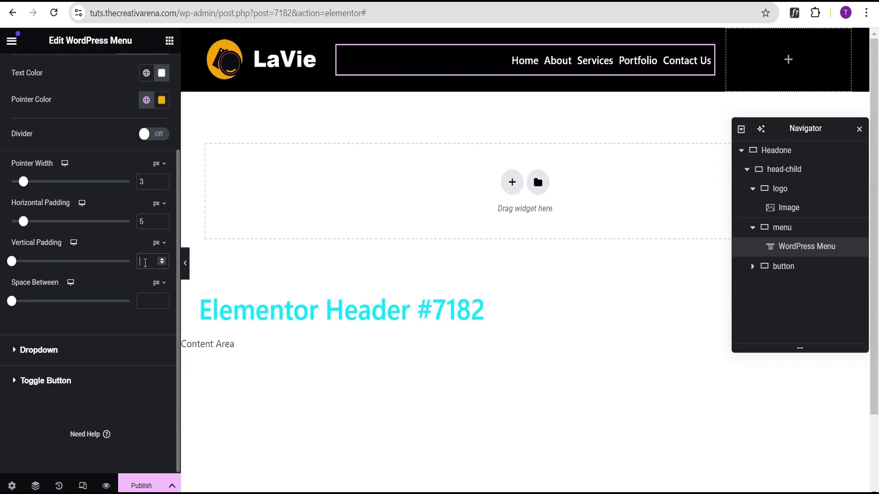
type("5")
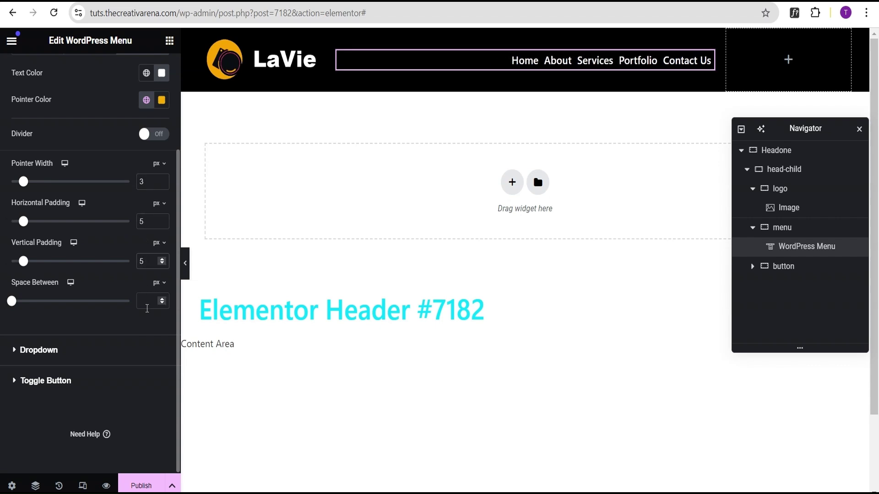
type("25")
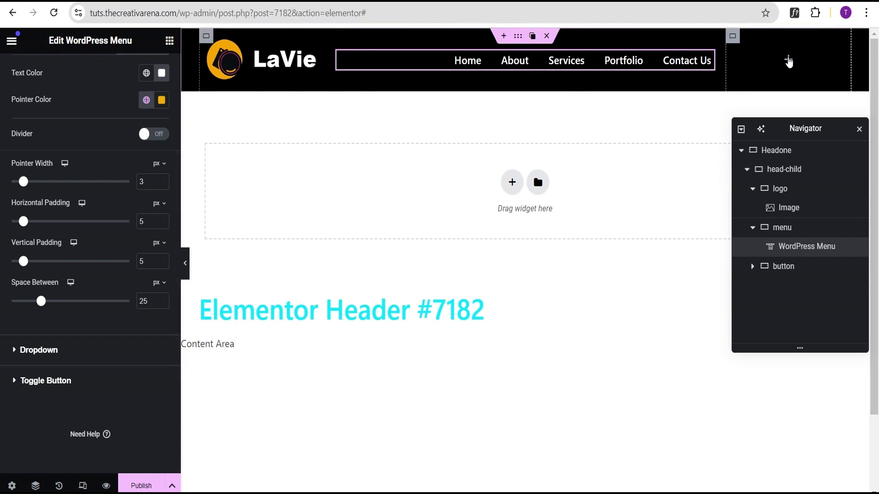
Drop a Button widget into the header's right column and label it 'Book Now'.
left_click(788, 60)
scroll(69, 369, "down", 4)
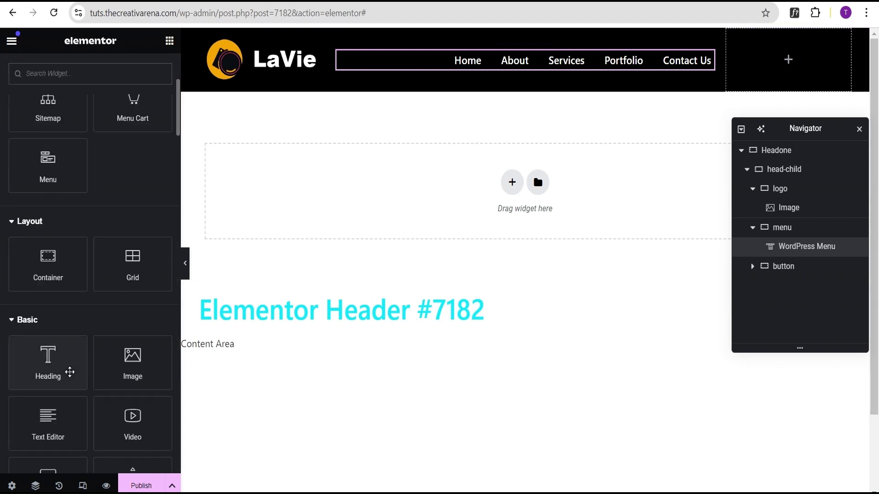
scroll(71, 373, "down", 1)
left_click_drag(51, 414, 796, 60)
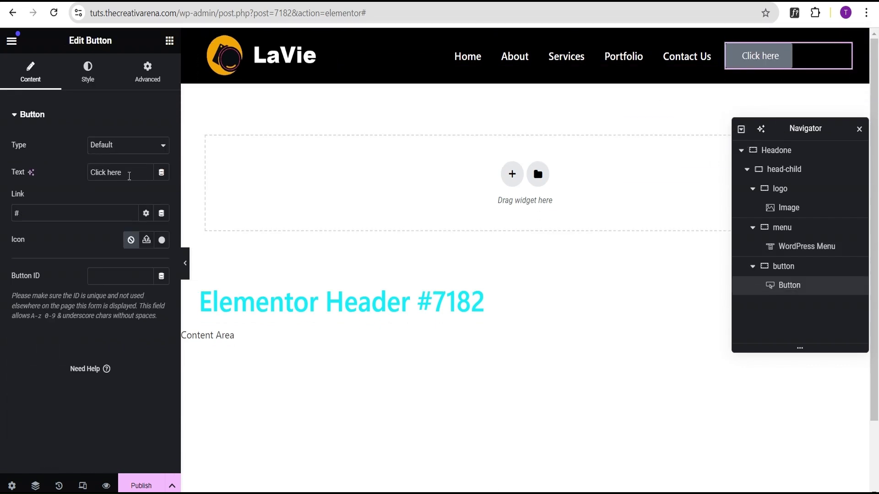
left_click_drag(129, 176, 54, 178)
type("Book Now")
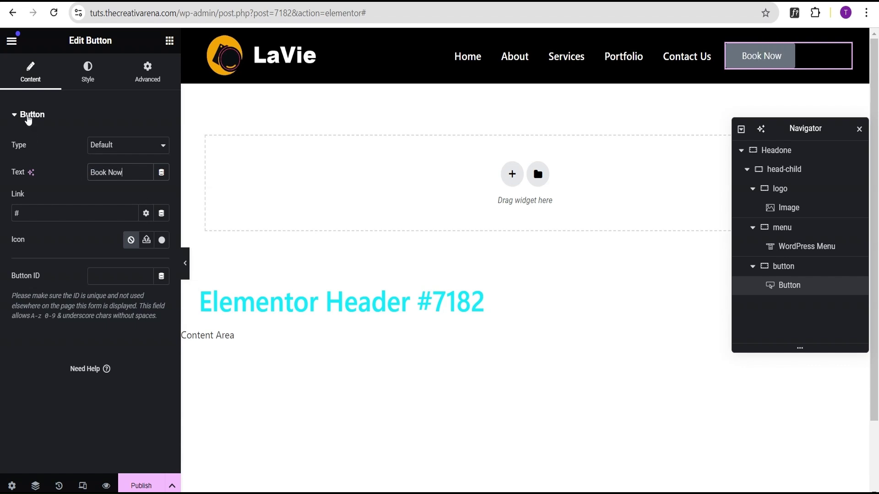
Align the Book Now button right and set its font size to 17.
left_click(88, 79)
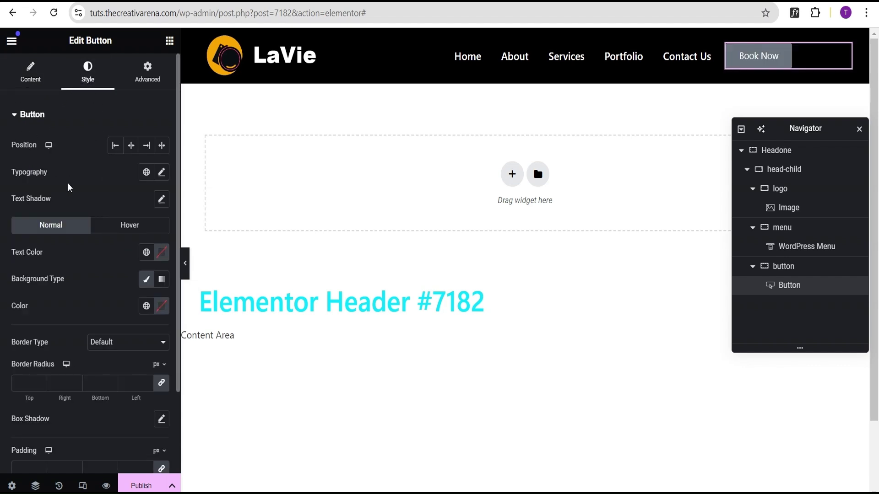
left_click(146, 145)
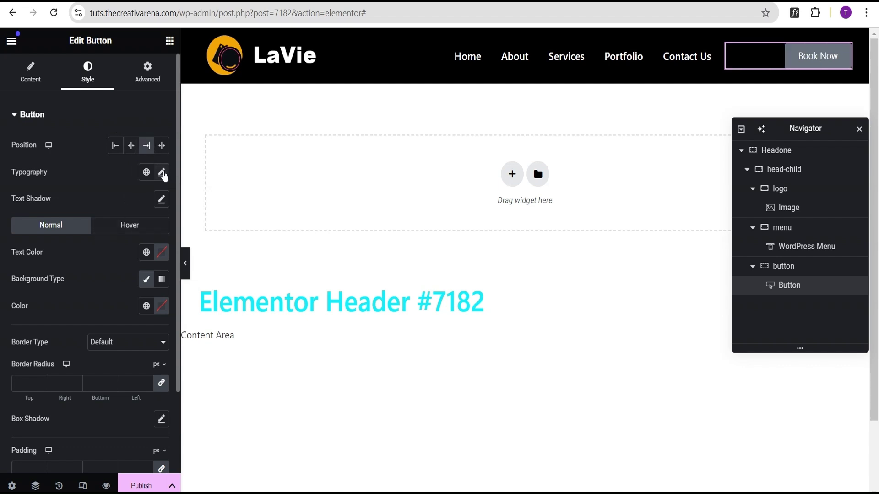
left_click(162, 173)
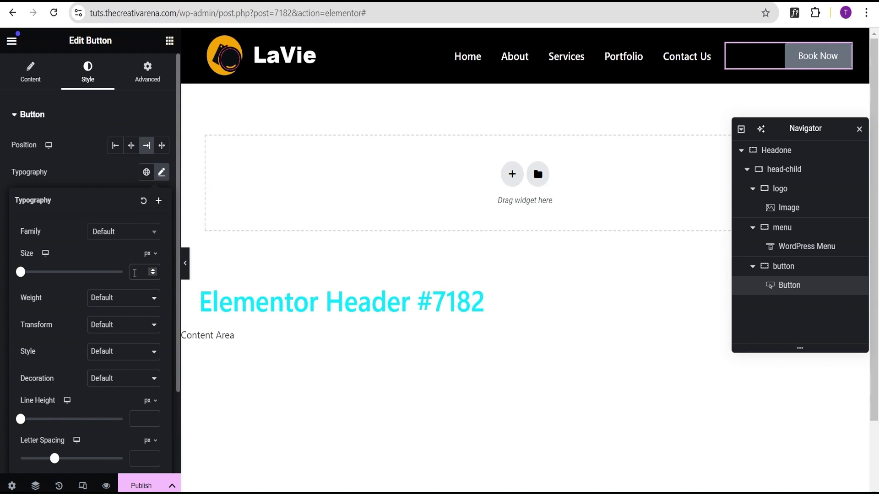
left_click(135, 273)
type("17")
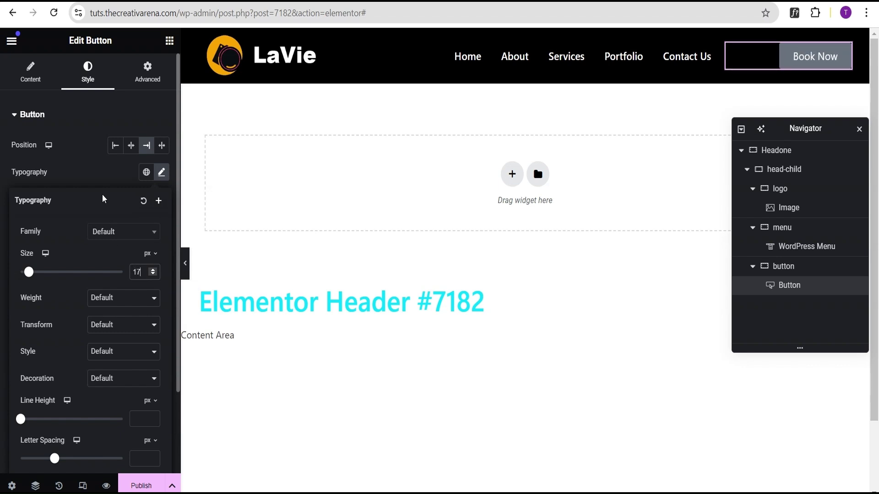
left_click(98, 180)
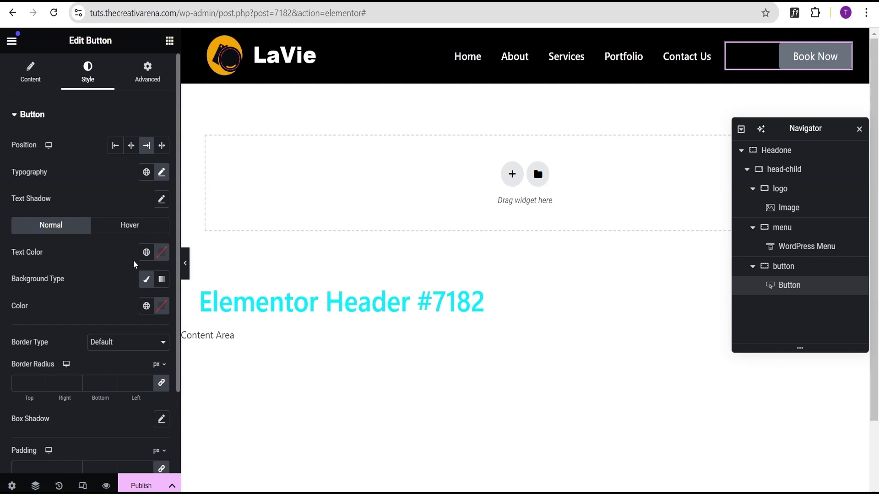
Give the button white text and a yellow Icon color background, then hide the panel.
left_click(161, 253)
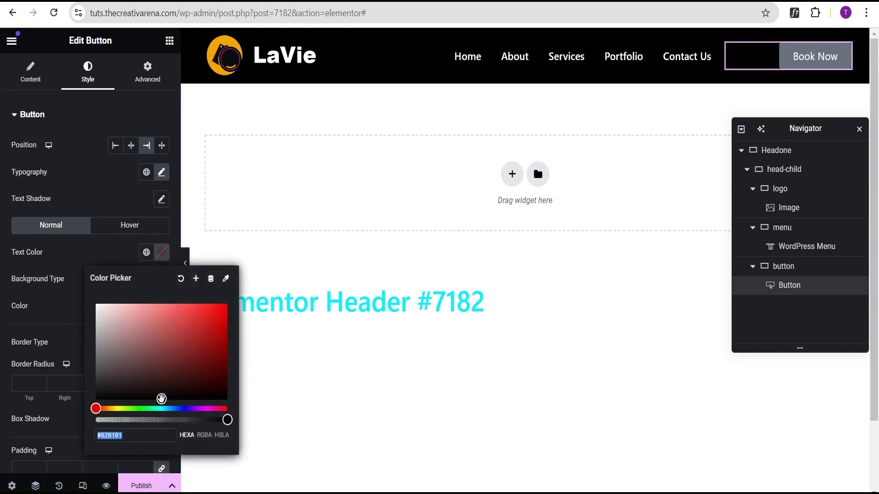
left_click(112, 326)
left_click(65, 308)
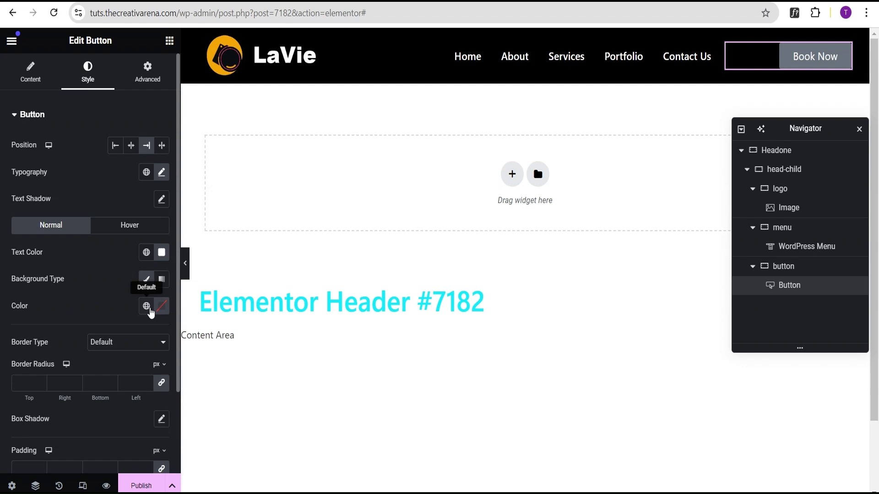
left_click(147, 307)
left_click(46, 256)
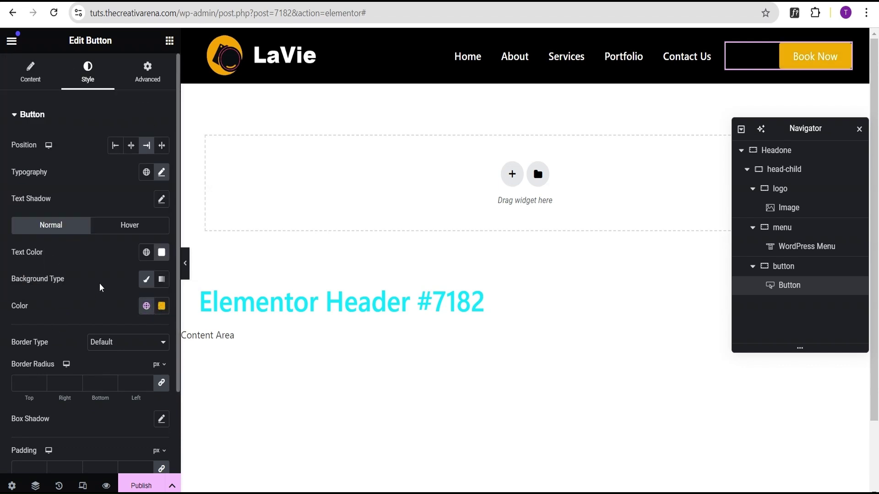
left_click(185, 263)
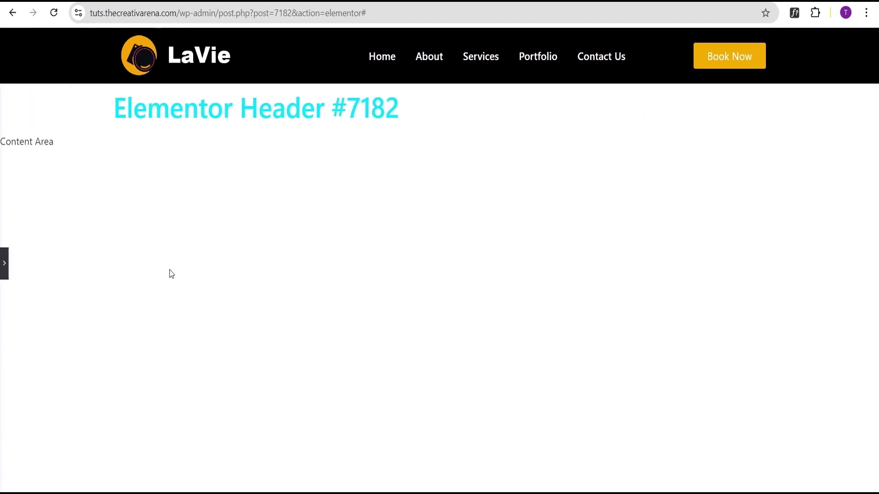
Restore the editor panel and preview the header at tablet portrait width.
left_click(3, 252)
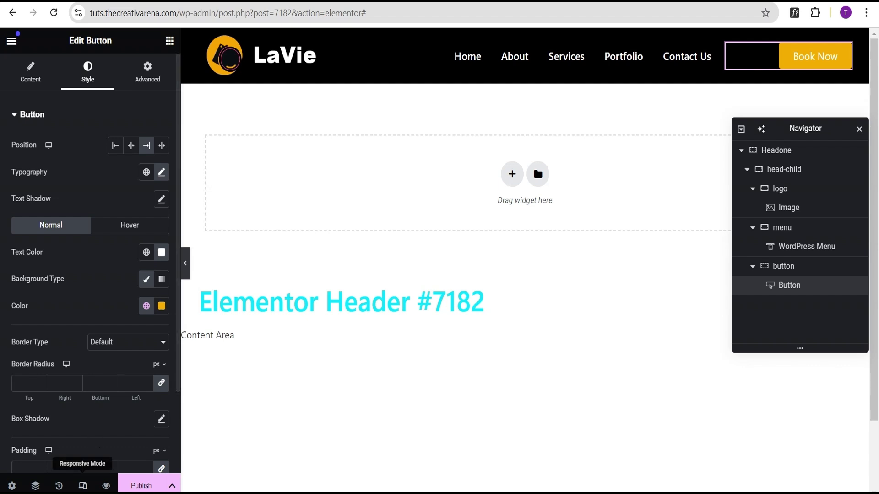
left_click(83, 486)
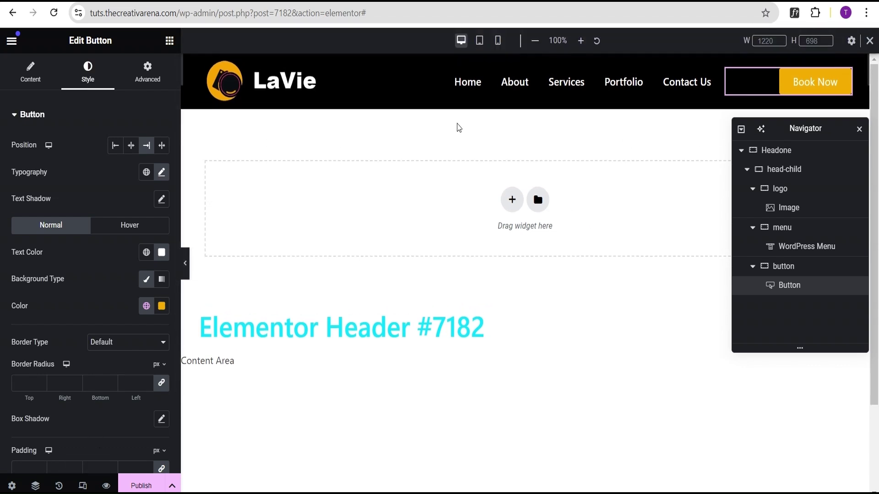
left_click(479, 42)
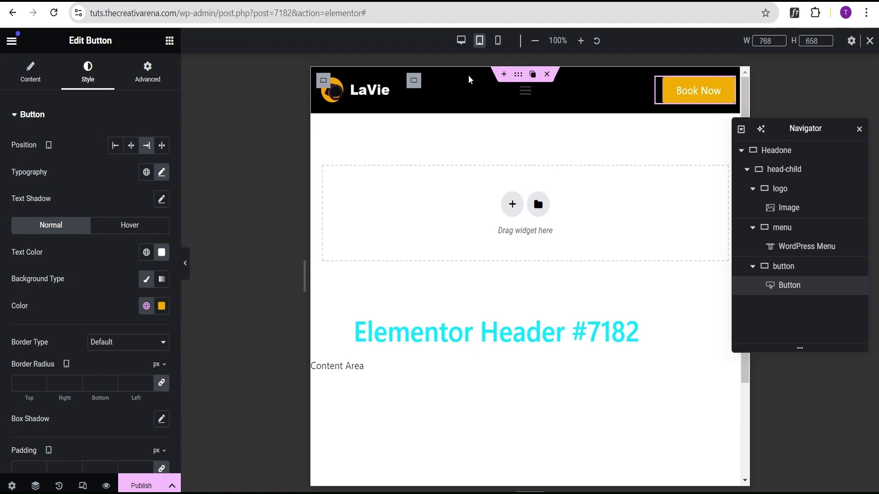
Give the menu container a custom order of 3 on tablet.
left_click(418, 86)
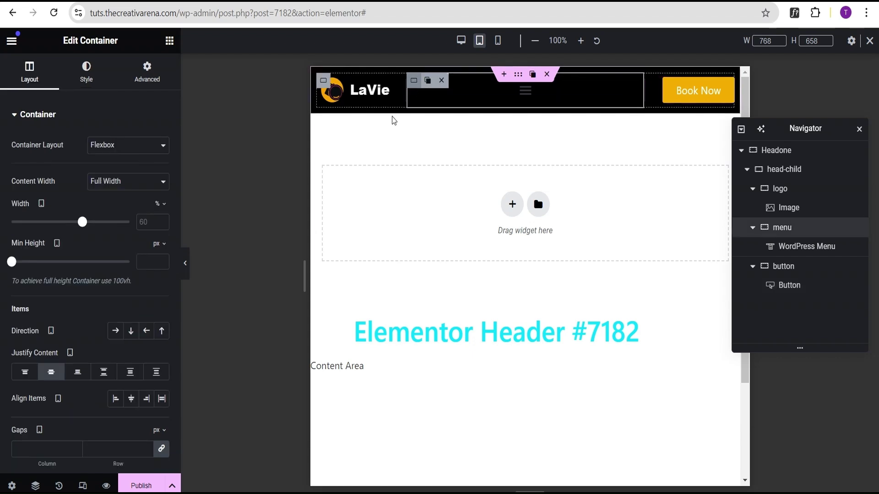
left_click(147, 75)
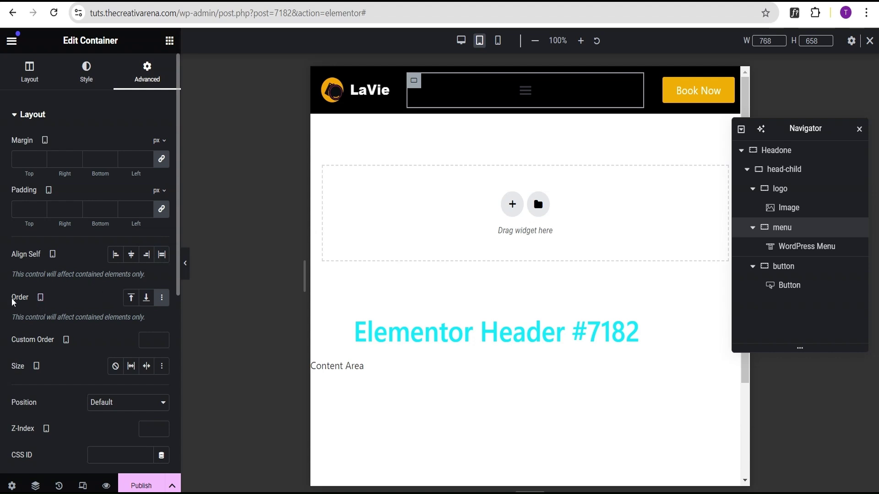
left_click(161, 298)
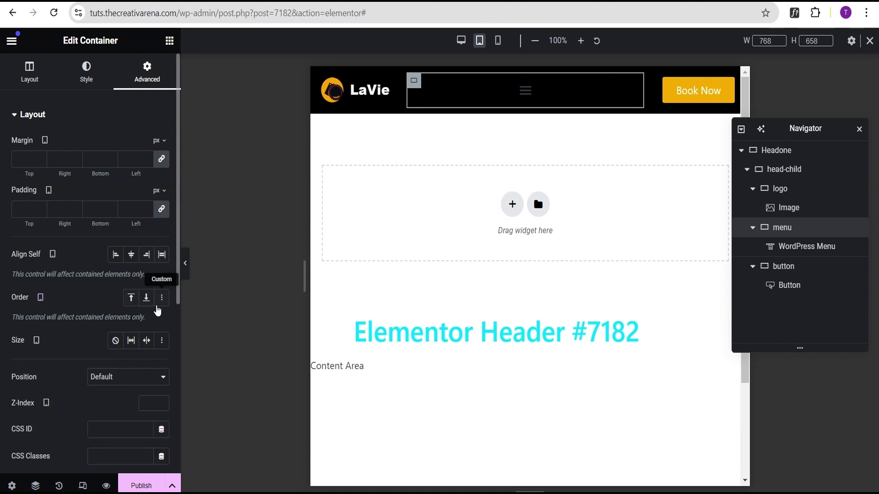
left_click(161, 298)
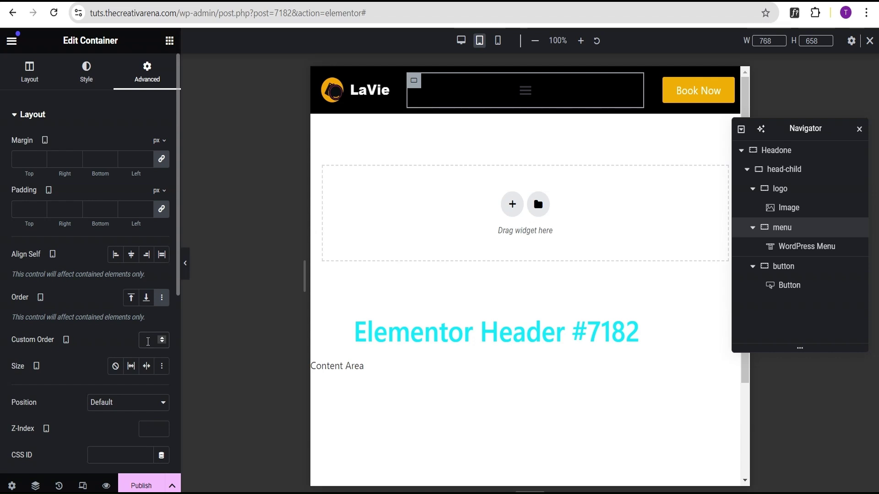
type("3")
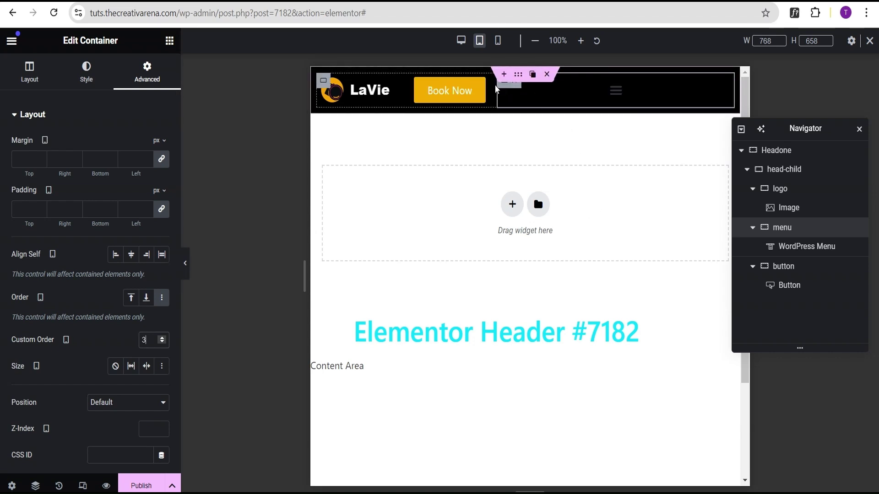
Set the tablet widths: menu container 20%, button container 60%.
left_click(29, 74)
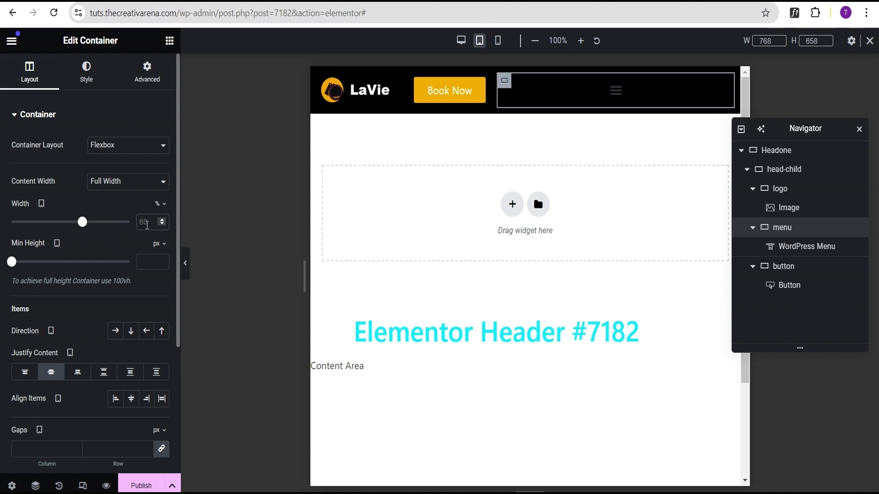
left_click(147, 223)
type("20")
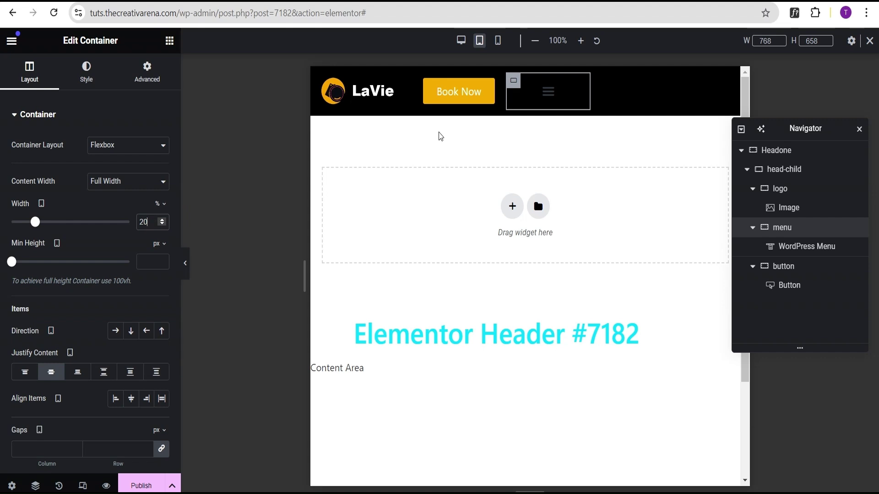
left_click(417, 81)
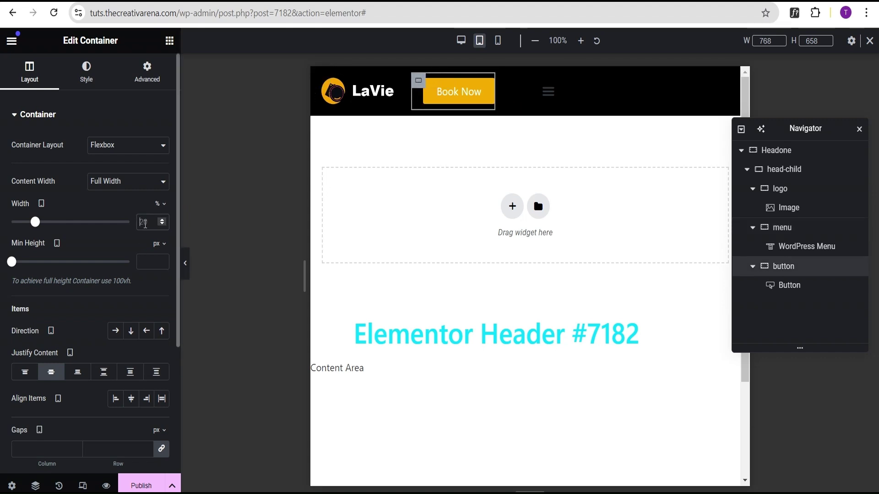
double_click(144, 223)
type("60")
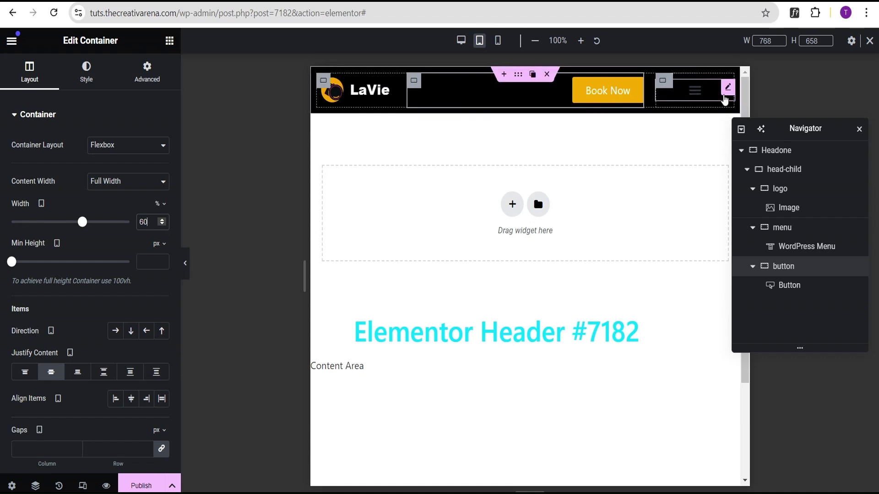
Make the menu toggle icon white (#FFFFFF) at size 30.
left_click(728, 89)
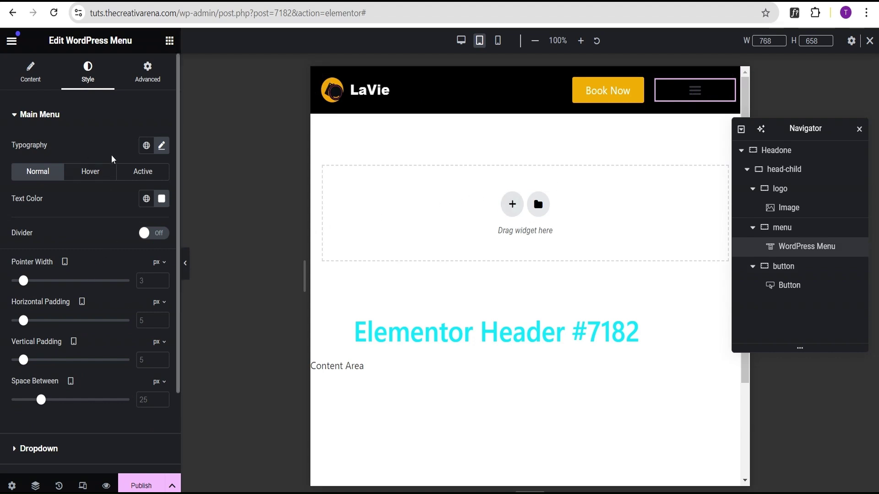
scroll(98, 311, "down", 2)
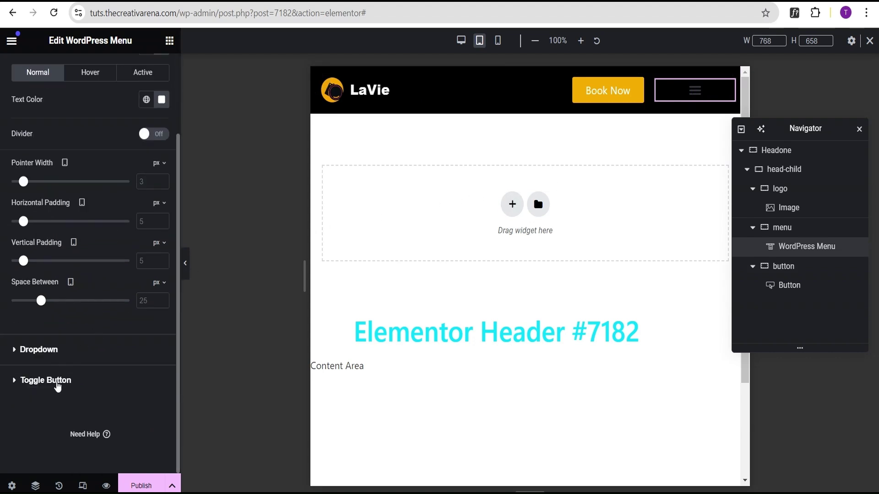
left_click(56, 382)
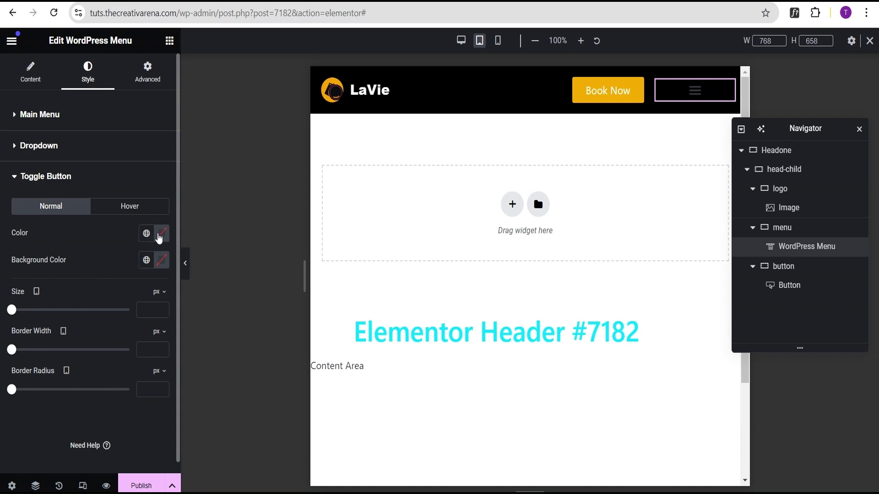
left_click(161, 235)
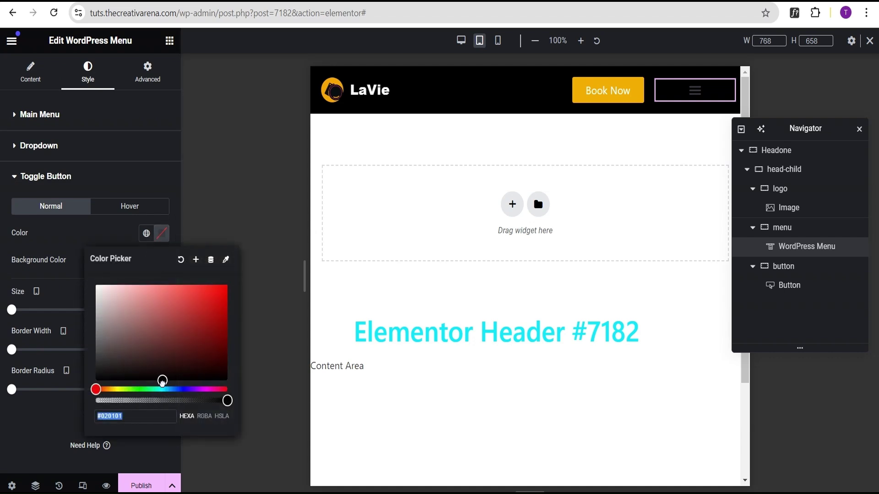
type("#FFFFFF")
left_click(79, 248)
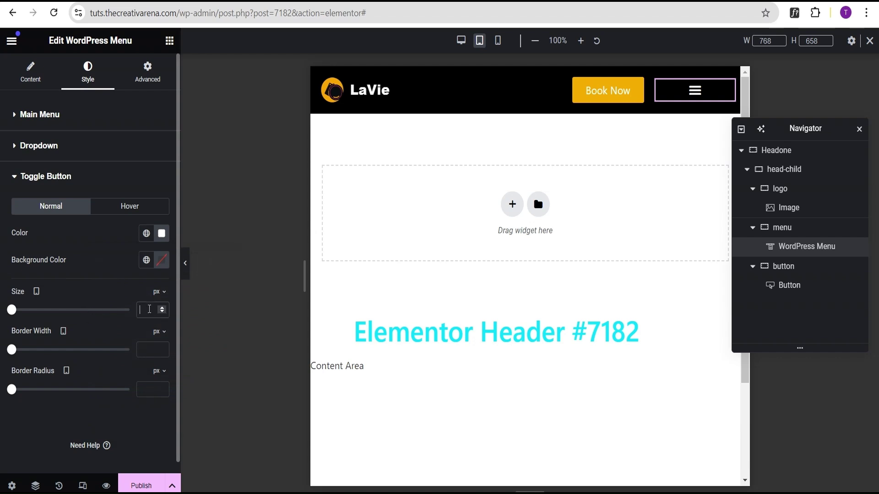
left_click(150, 307)
type("30")
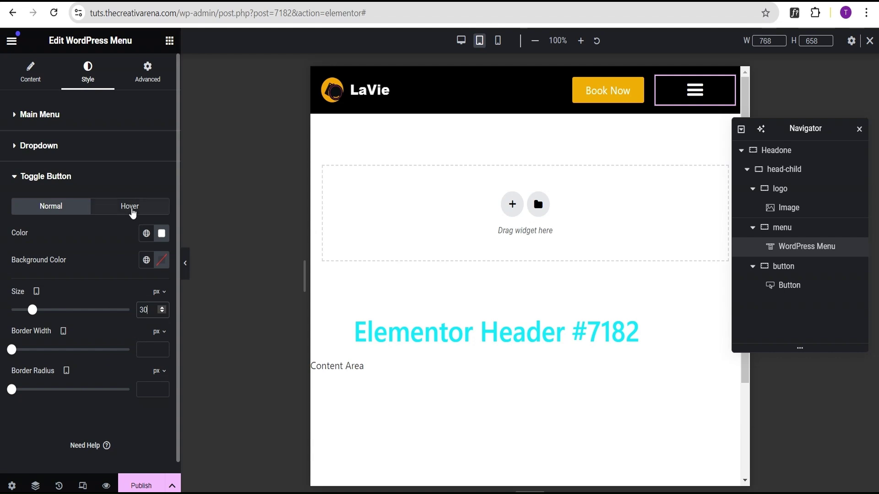
Use the global Icon color for the toggle's hover state and preview without the panel.
left_click(133, 209)
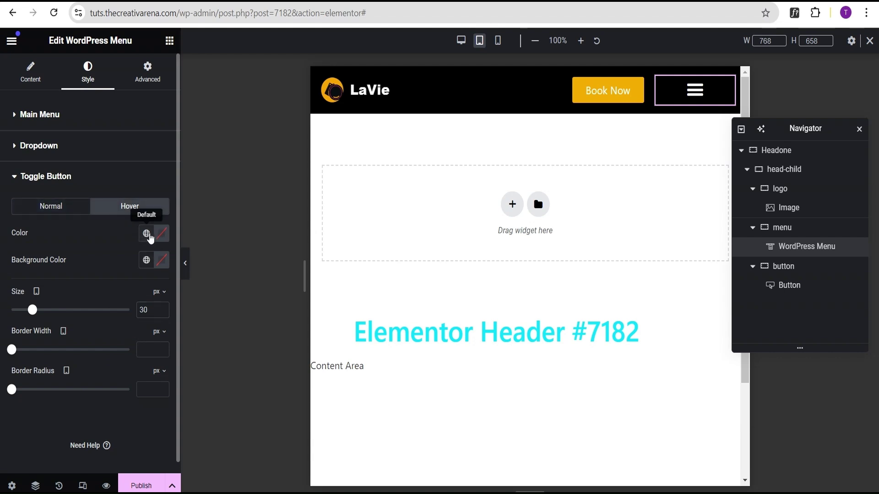
left_click(146, 234)
left_click(89, 451)
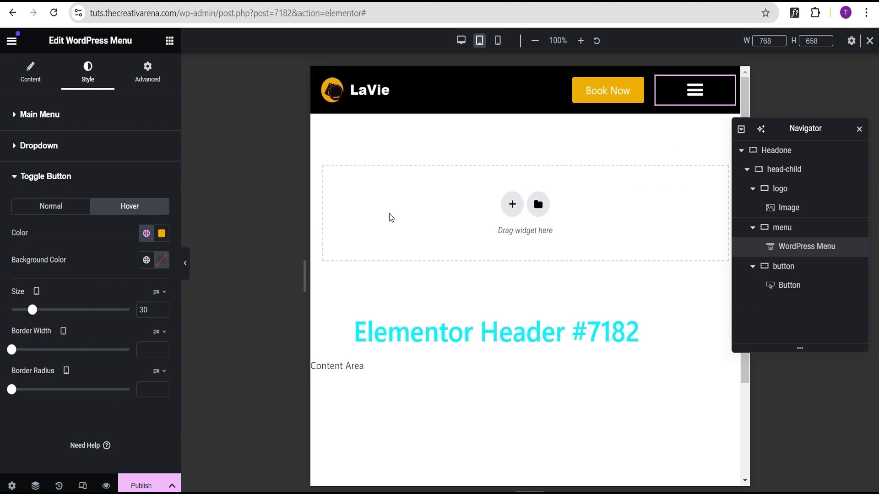
left_click(185, 266)
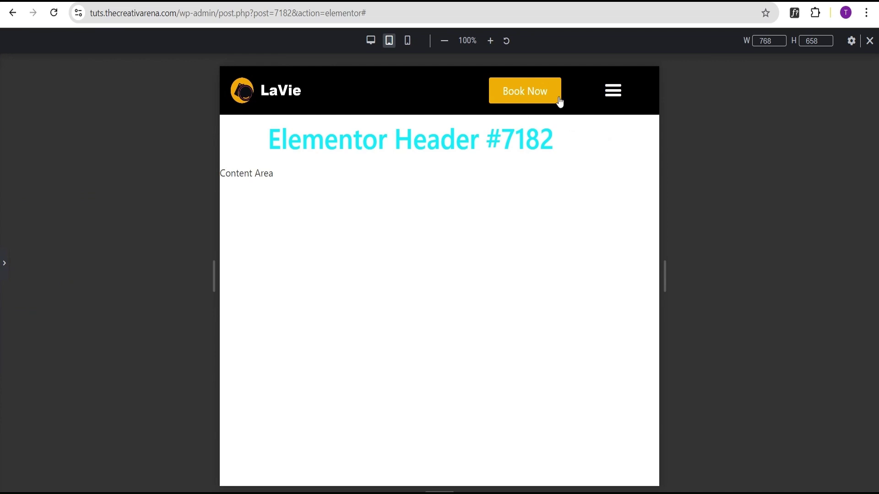
In mobile view, set the logo container width to 50%.
left_click(4, 271)
left_click(497, 41)
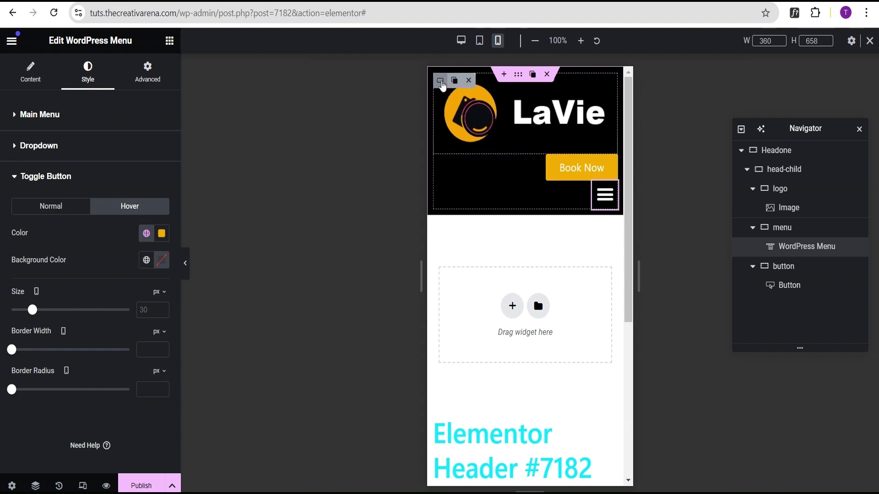
left_click(440, 82)
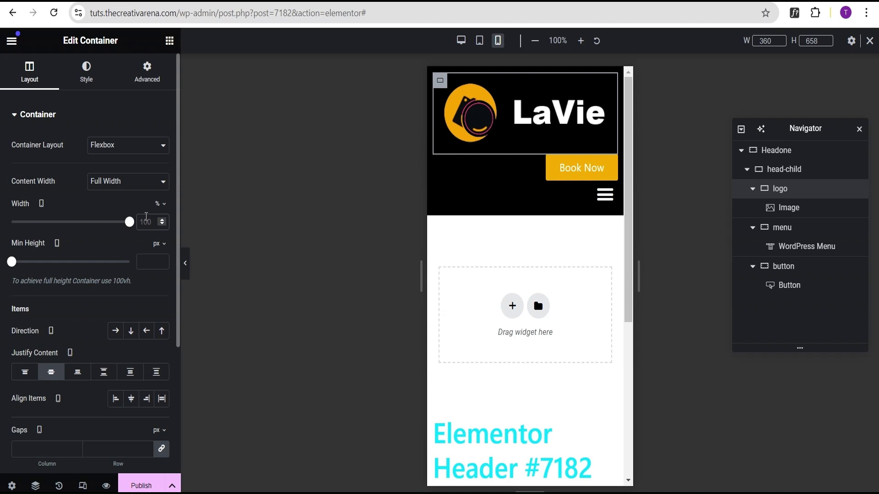
left_click(146, 221)
type("50")
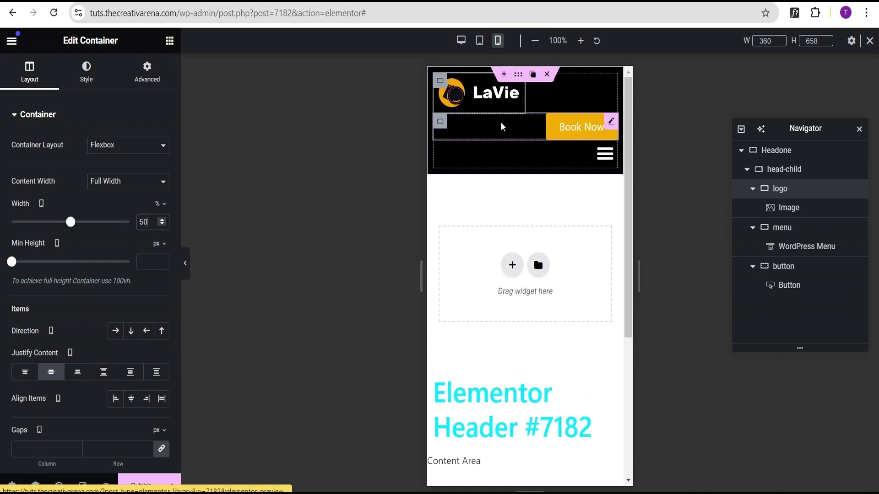
Enable Hide On Mobile for the Book Now button container.
left_click(439, 123)
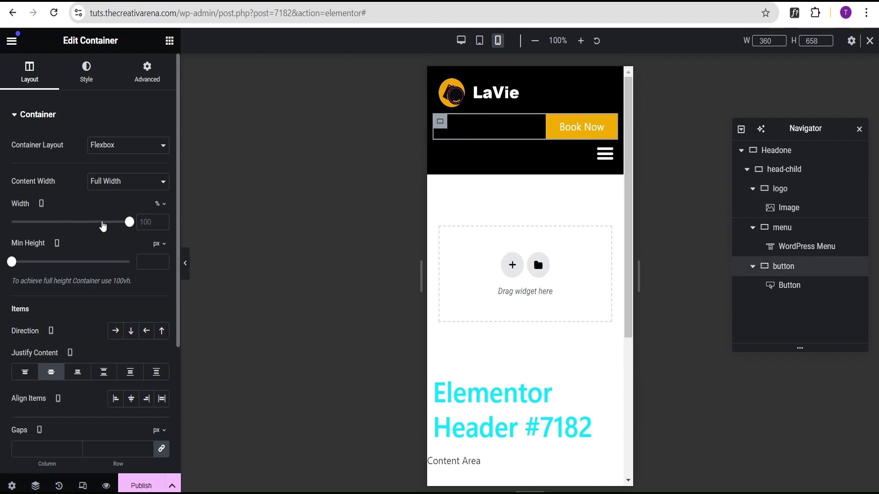
left_click(147, 79)
left_click(130, 123)
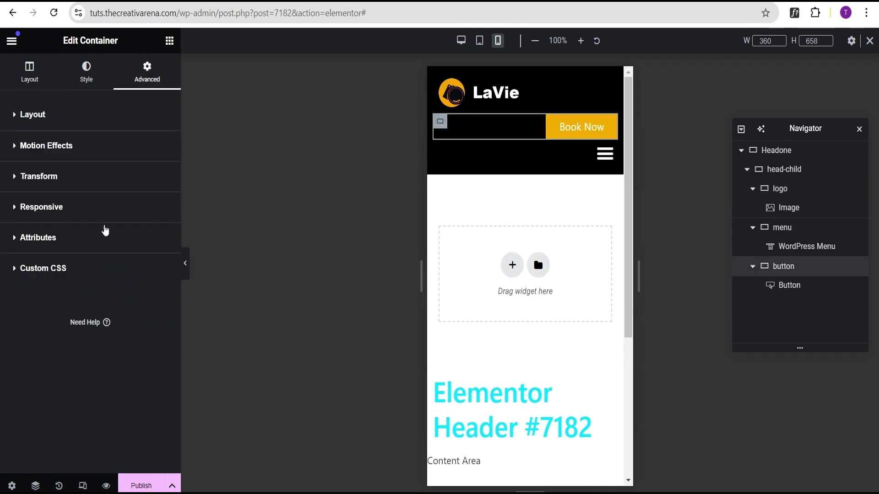
left_click(106, 210)
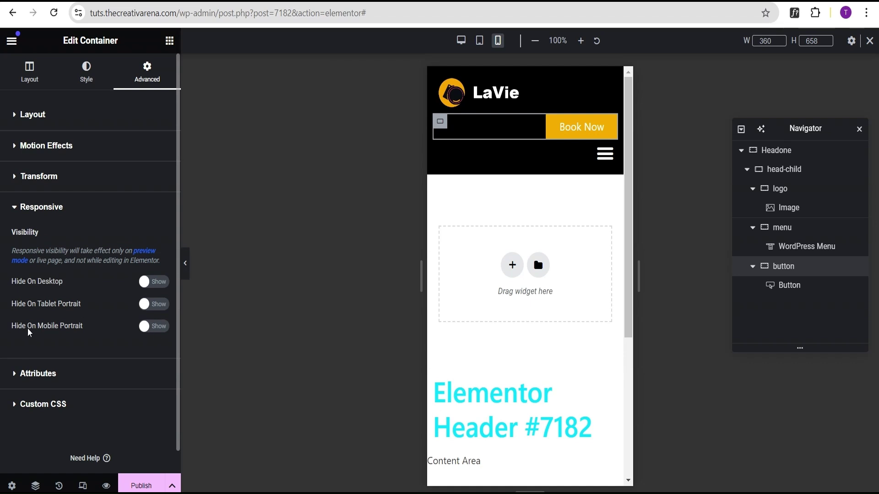
left_click(159, 328)
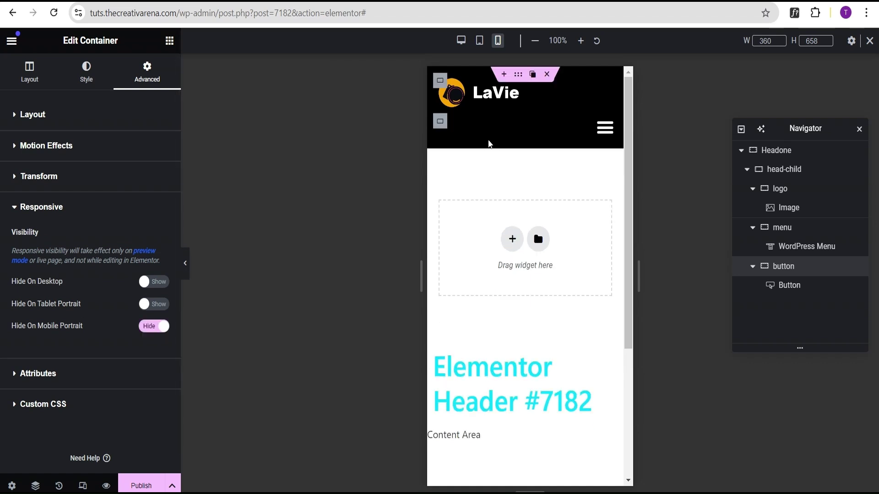
left_click(440, 121)
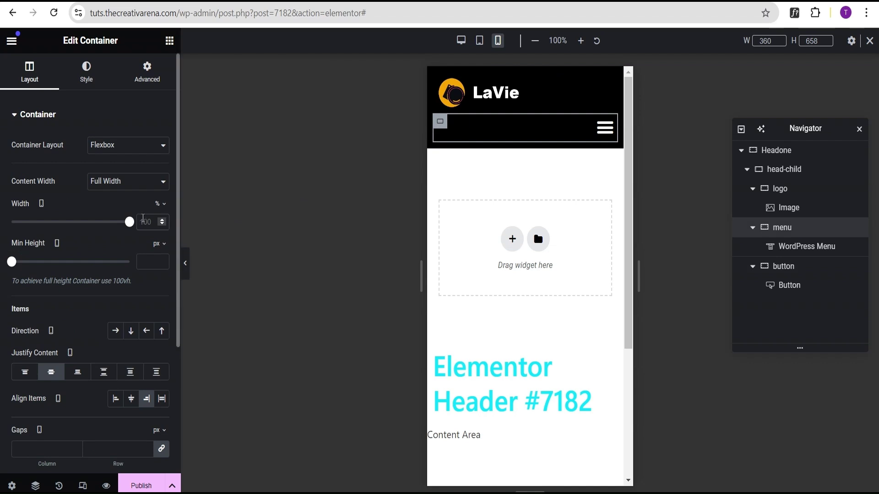
Set the mobile menu container width to 50% and check head-child's row gap.
left_click(146, 222)
type("50")
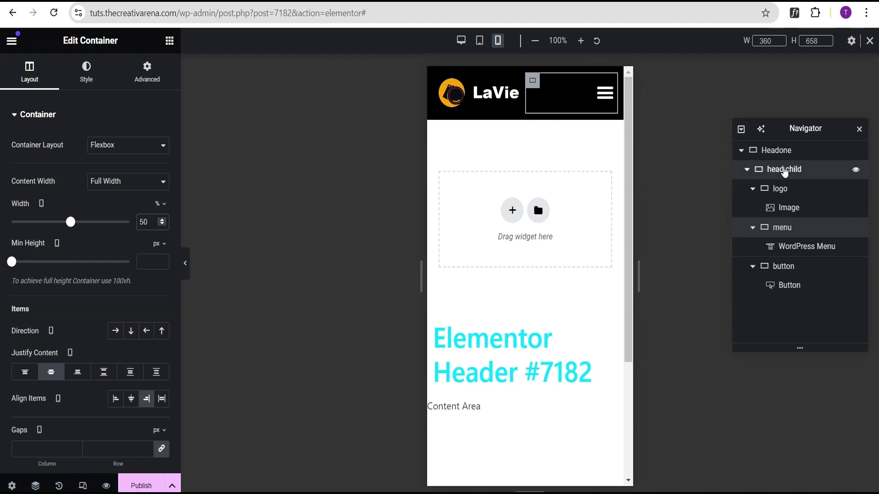
left_click(784, 170)
scroll(55, 311, "down", 4)
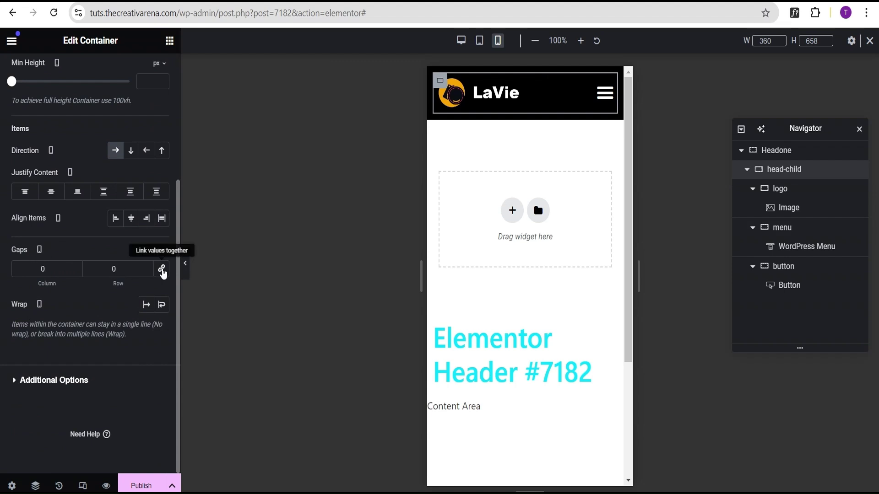
left_click(117, 270)
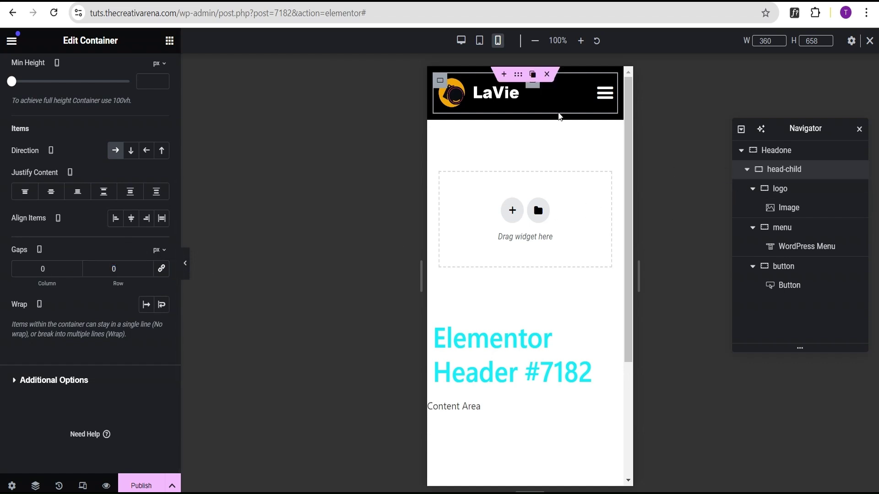
Return the canvas to desktop width and collapse head-child in the Navigator.
mouse_move(502, 75)
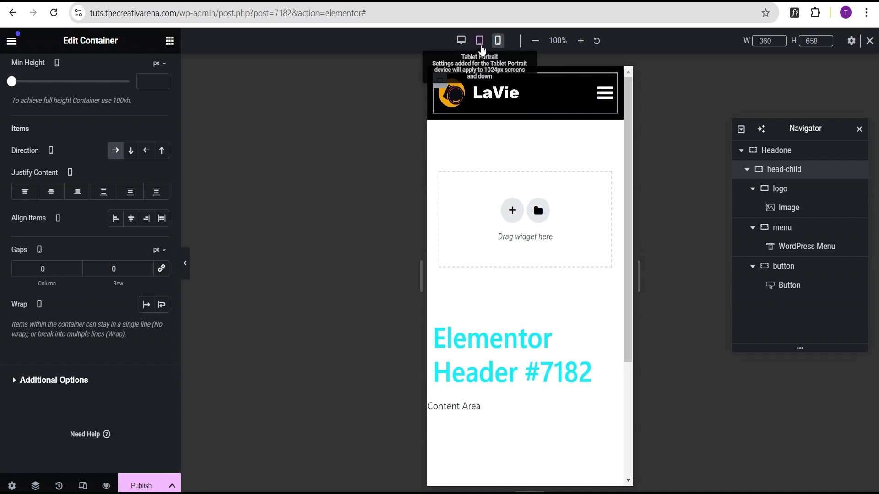
left_click(479, 41)
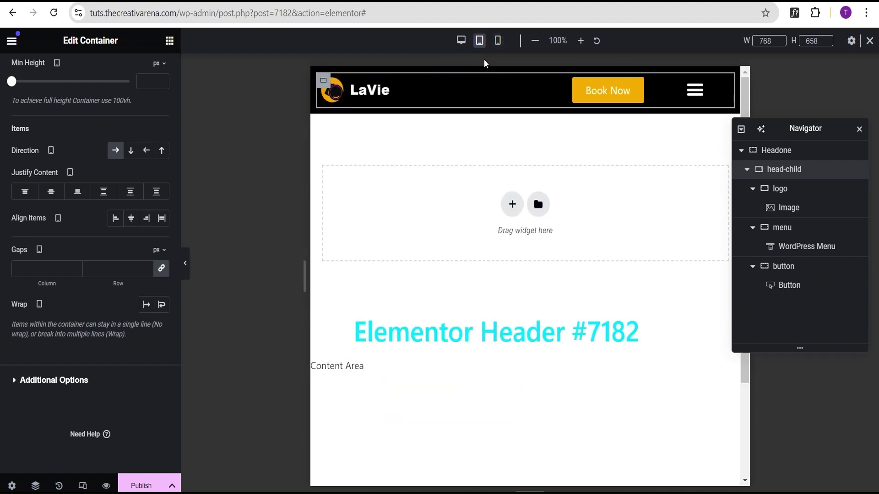
left_click(462, 42)
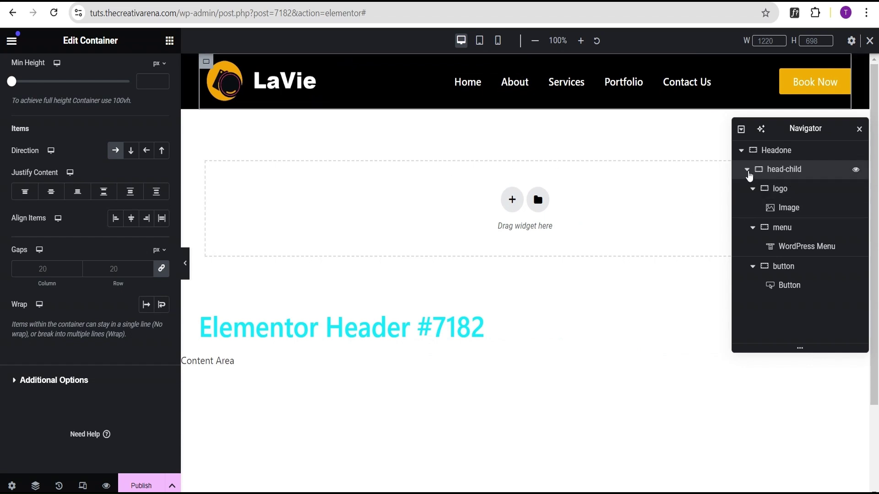
left_click(746, 169)
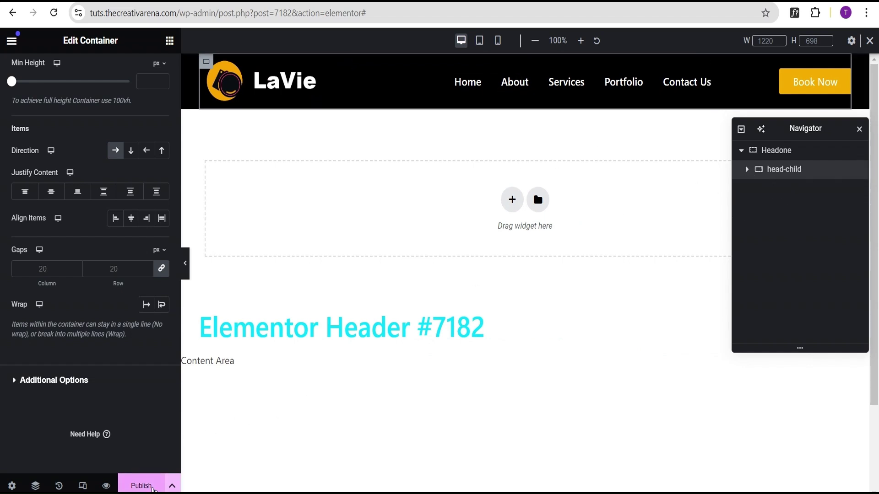
Publish the header with an Include: Entire Site condition and exit responsive mode.
left_click(141, 486)
left_click(435, 335)
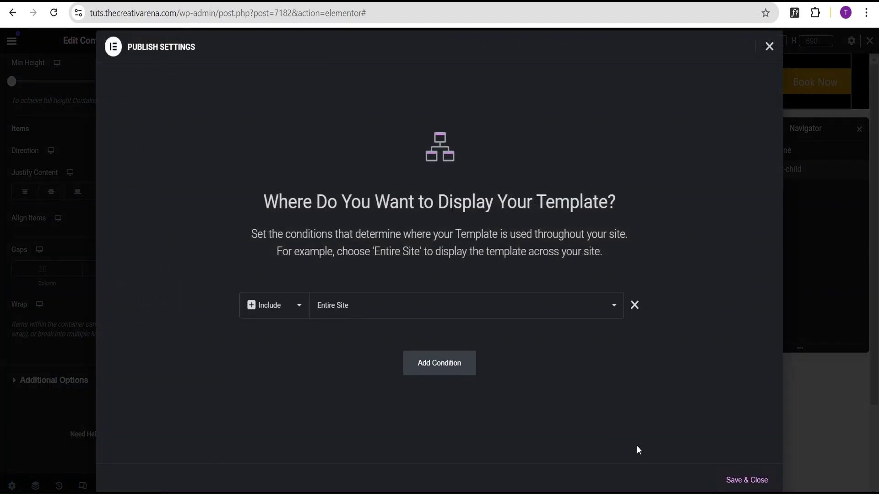
left_click(736, 480)
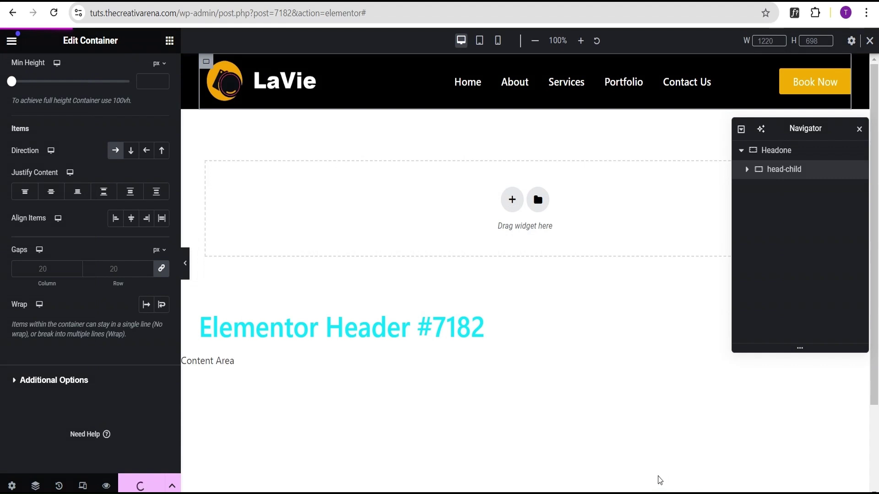
left_click(870, 40)
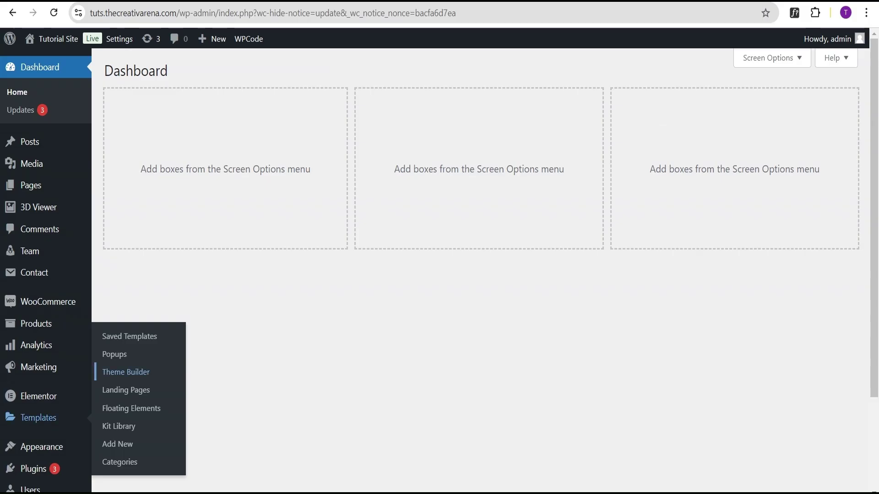
Open the live LaVie site from Visit Site in a new tab and switch to it.
mouse_move(50, 38)
right_click(48, 62)
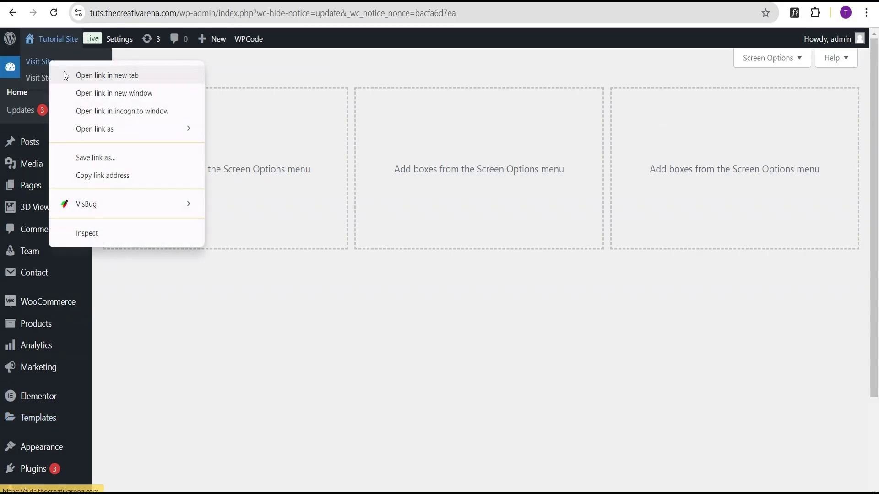
left_click(64, 74)
key("ctrl+Tab")
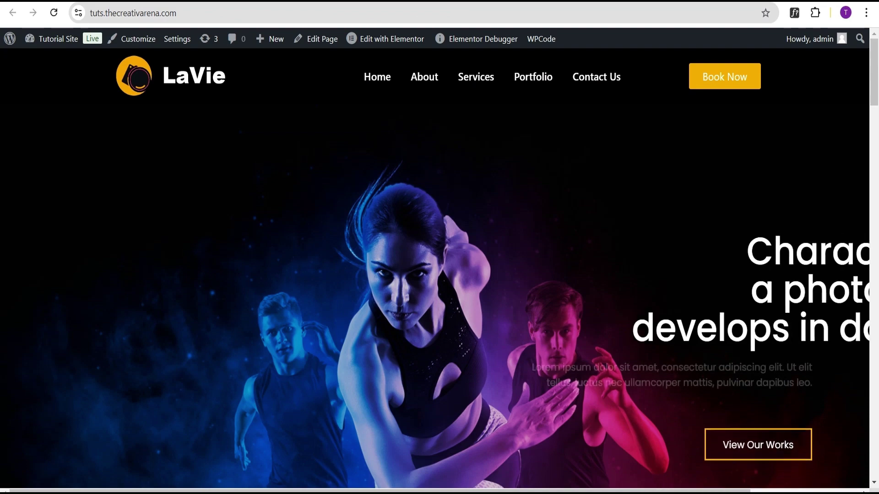
Scroll the live home page up and down to check the sticky header.
scroll(606, 130, "down", 3)
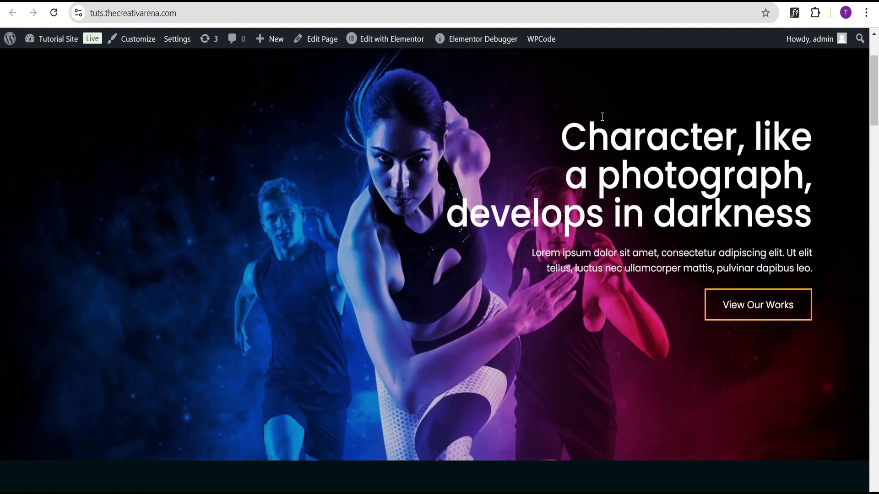
scroll(601, 116, "up", 3)
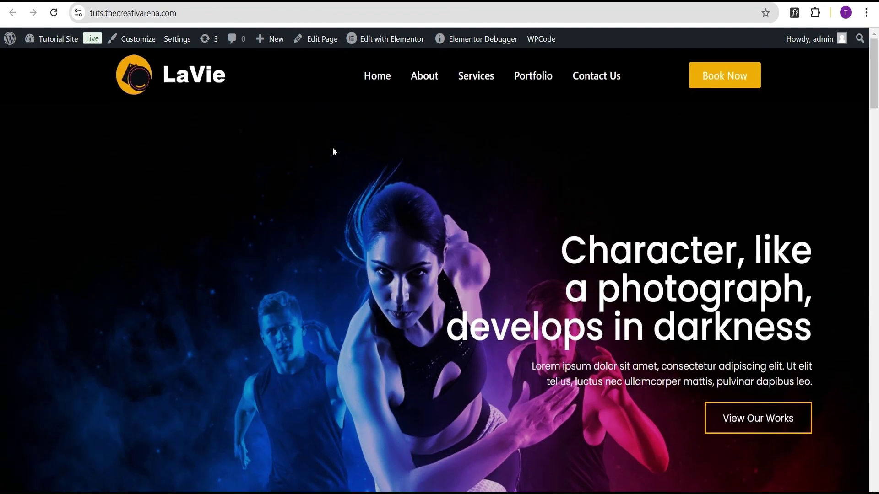
scroll(341, 149, "down", 3)
scroll(349, 147, "up", 3)
scroll(480, 268, "down", 8)
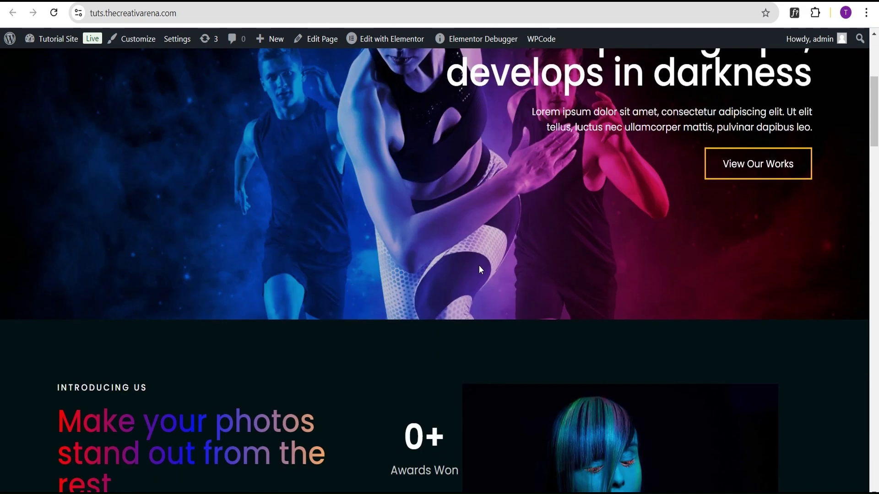
scroll(478, 264, "up", 8)
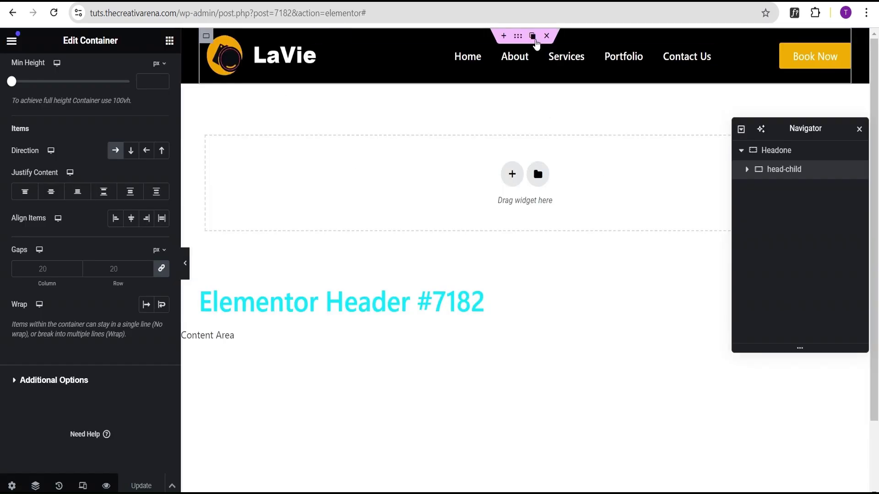
Make the Headone container's background colour fully transparent by setting its alpha to 0.
left_click(519, 39)
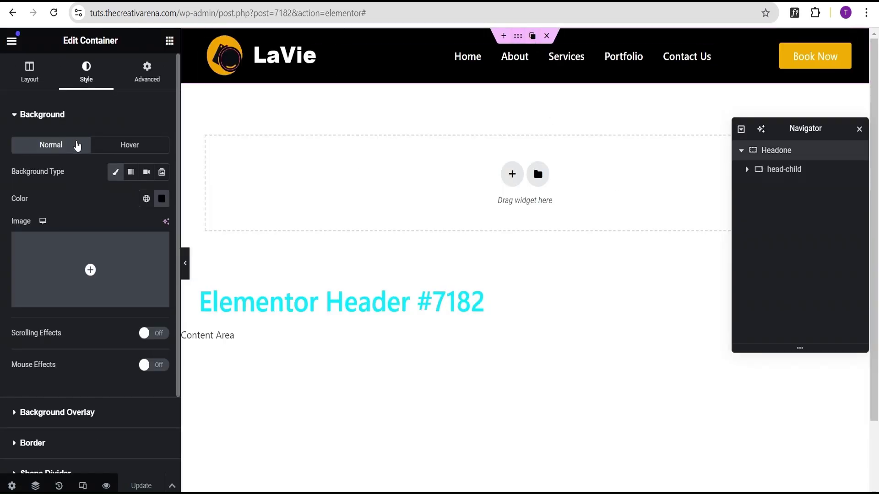
left_click(161, 198)
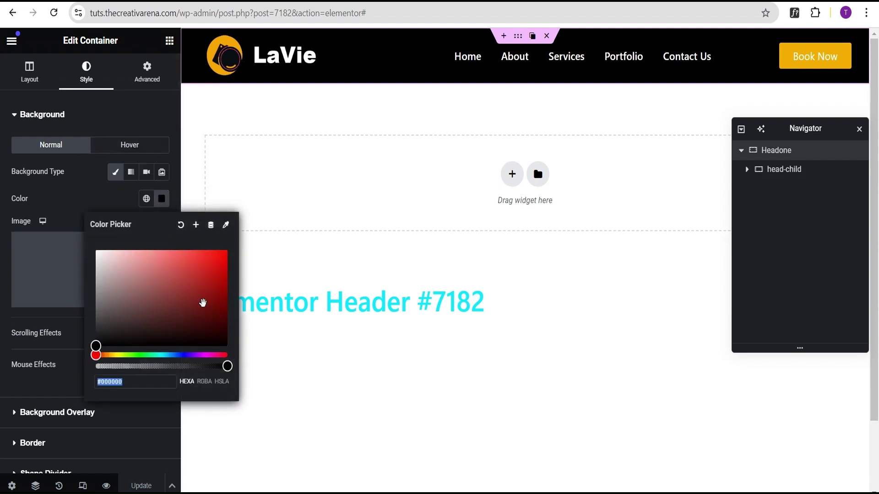
left_click_drag(228, 365, 91, 369)
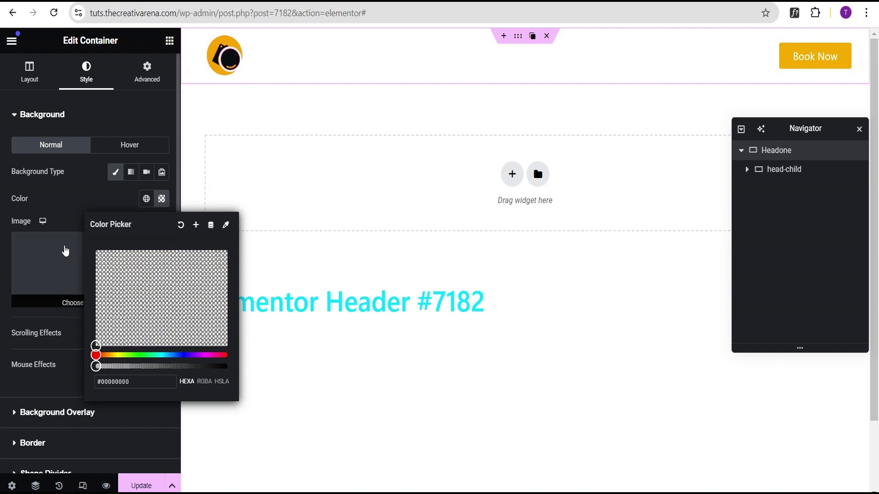
left_click(135, 101)
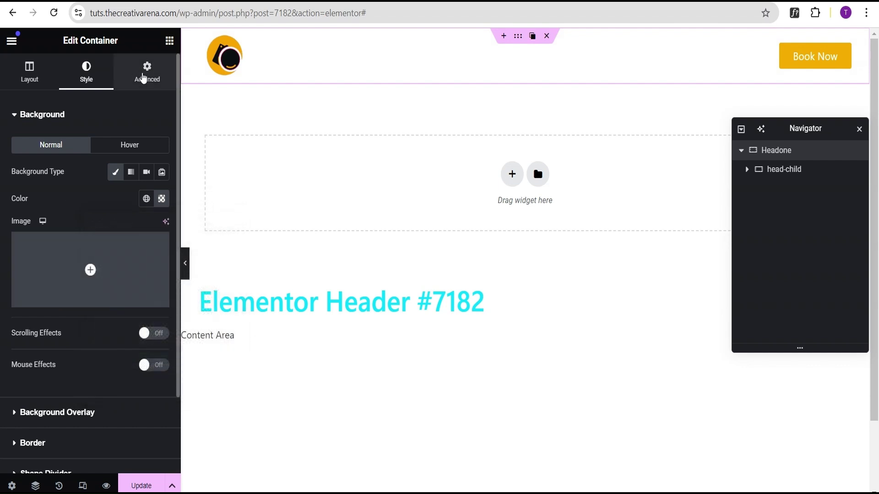
Set Headone's margins to 0 with a -100 px bottom margin.
left_click(143, 78)
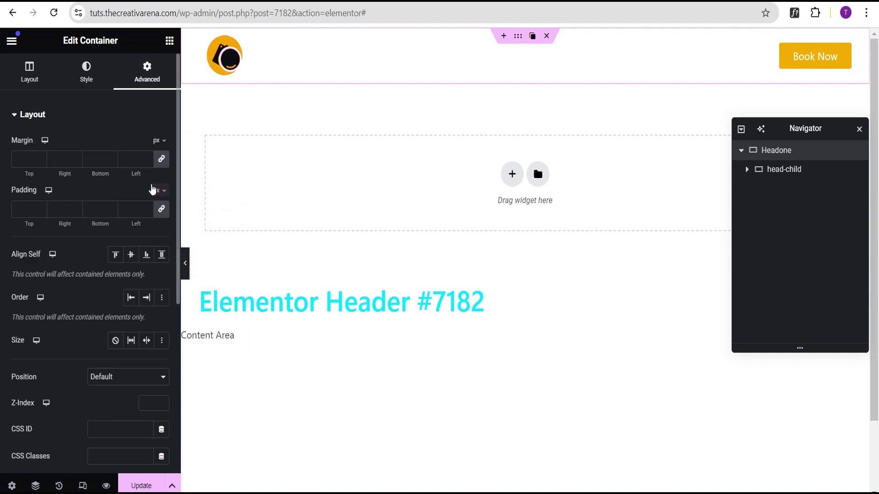
scroll(133, 211, "down", 4)
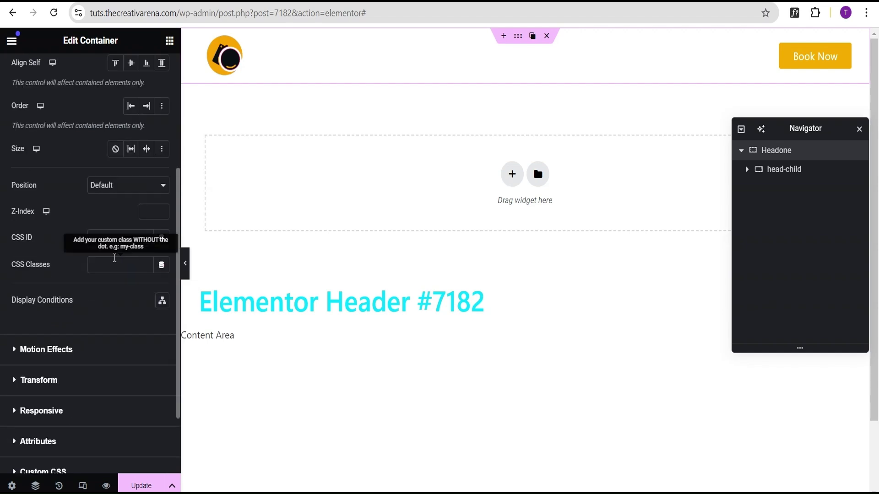
scroll(114, 261, "up", 1)
scroll(106, 249, "up", 3)
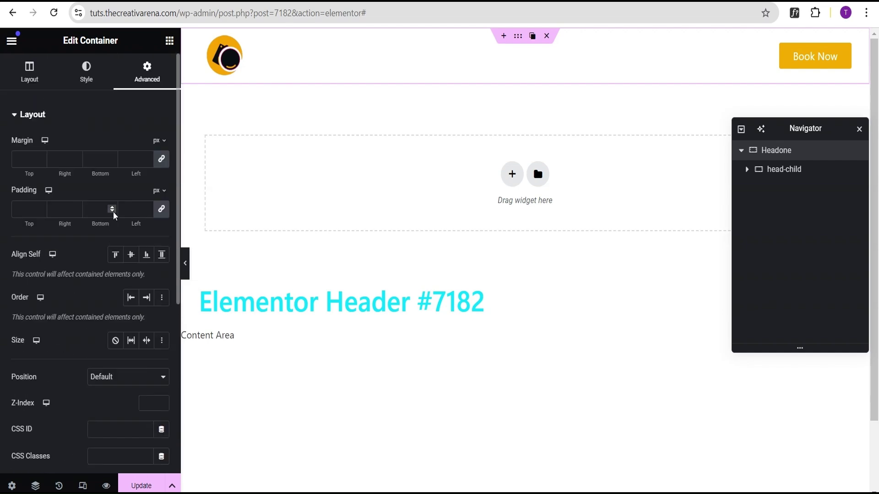
scroll(109, 228, "down", 6)
scroll(103, 237, "up", 6)
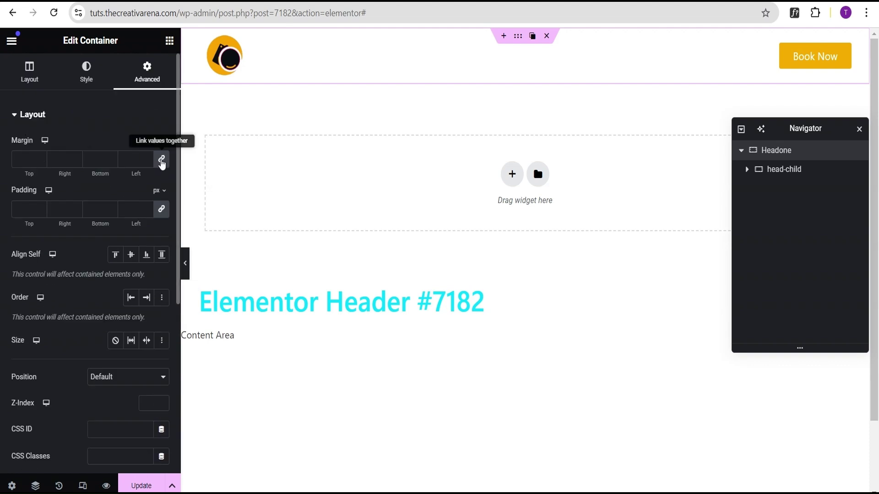
left_click(161, 159)
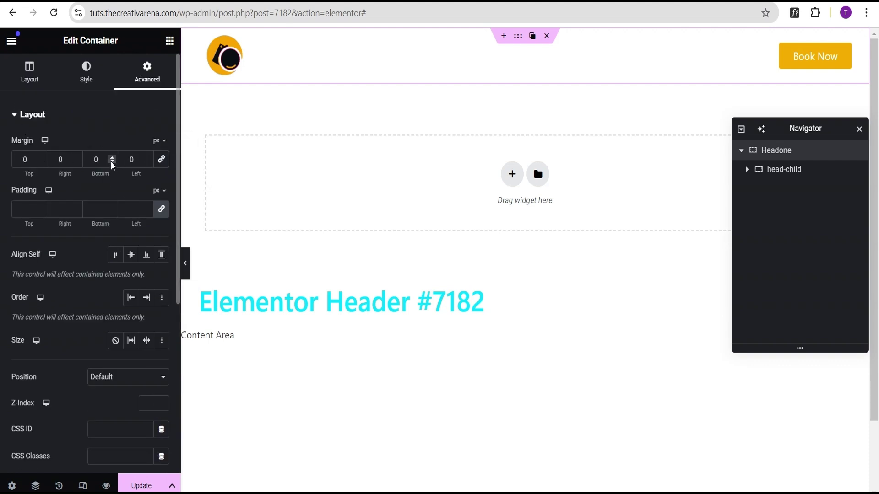
left_click(112, 164)
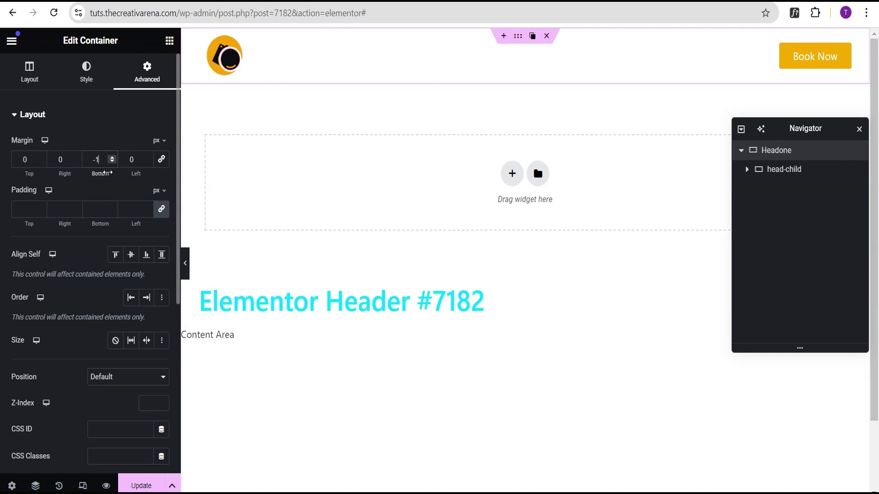
type("00")
scroll(90, 313, "down", 2)
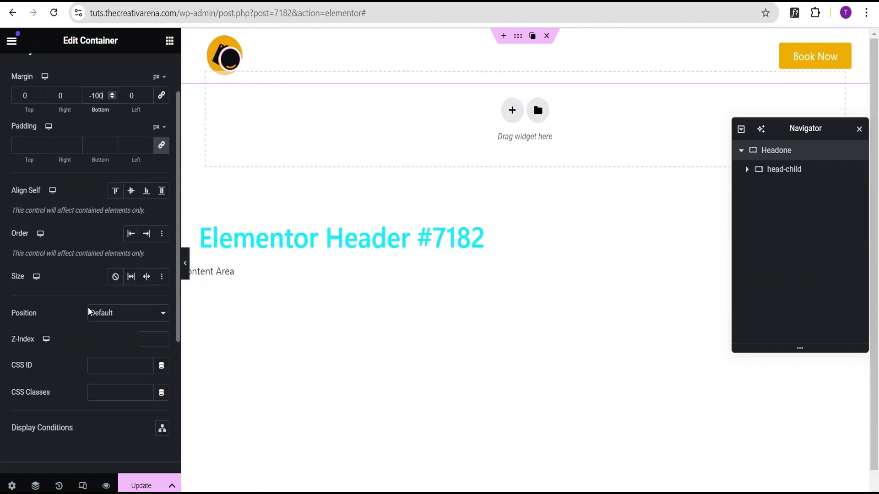
scroll(90, 313, "down", 5)
Make Headone sticky to the top on desktop, tablet and mobile with offset 100, then update the template.
left_click(60, 262)
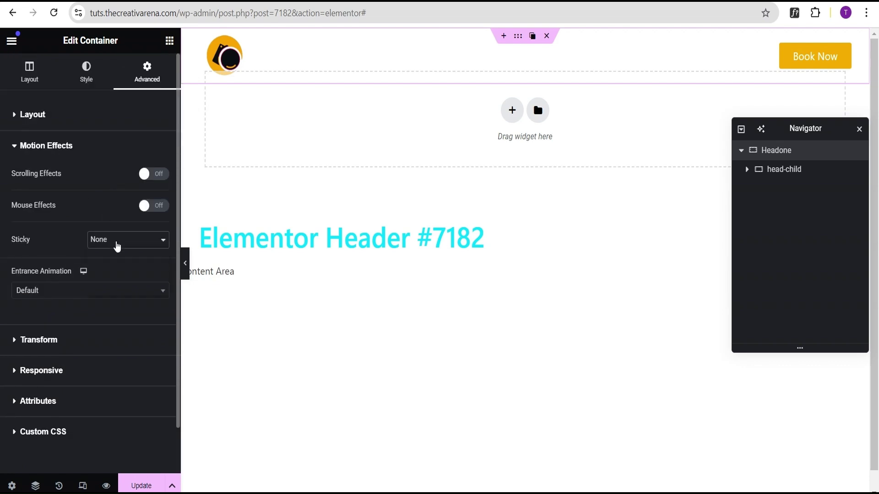
left_click(117, 247)
left_click(111, 272)
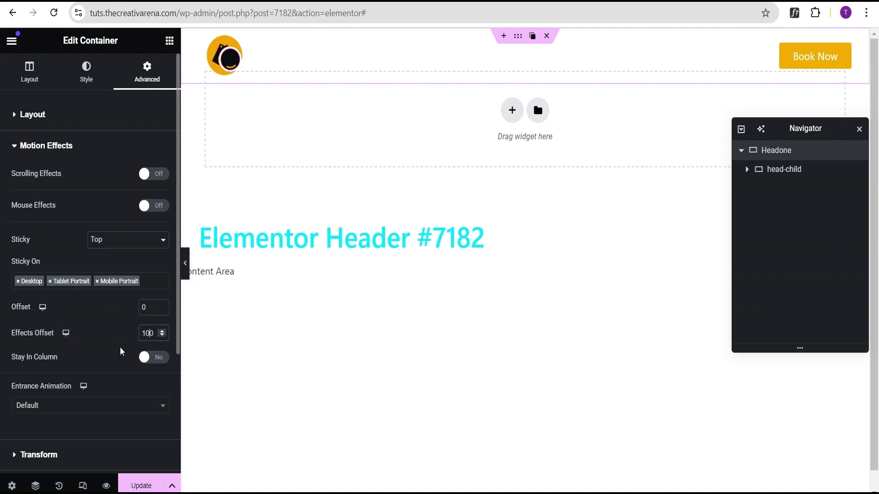
left_click(143, 485)
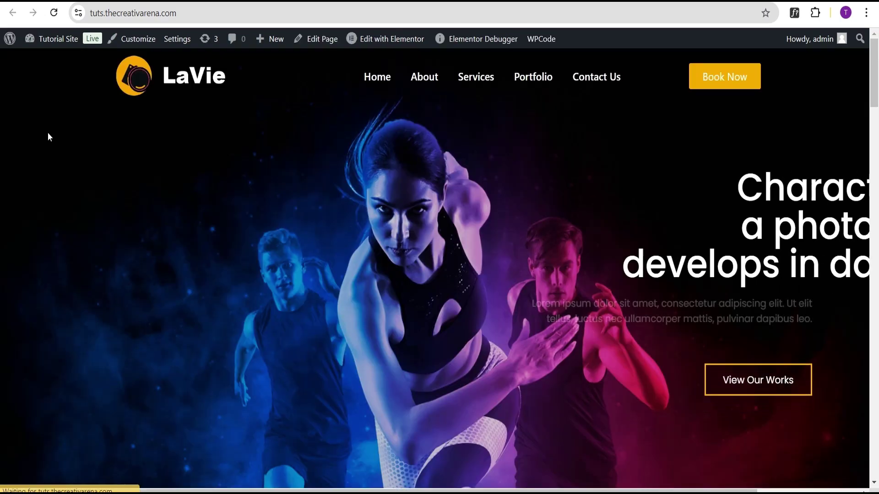
Scroll the live LaVie page up and down to check the pinned, see-through header.
scroll(344, 193, "down", 10)
scroll(344, 193, "up", 7)
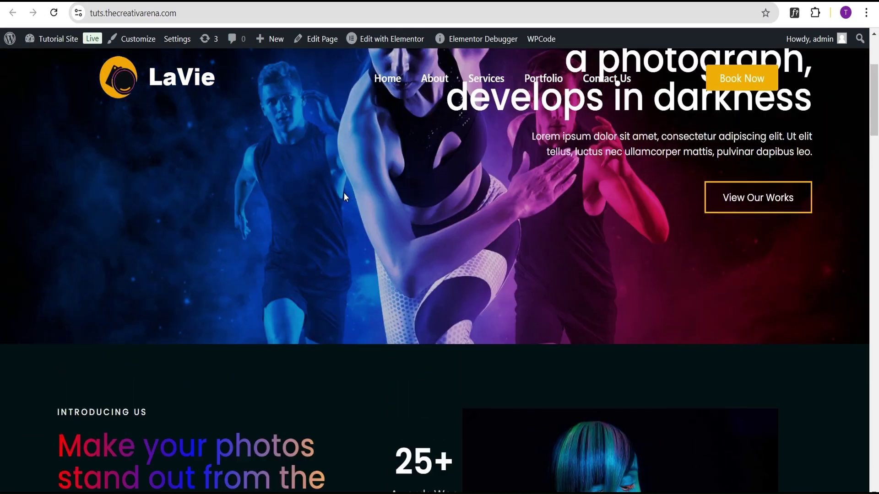
scroll(345, 194, "up", 4)
scroll(344, 193, "down", 8)
scroll(344, 194, "up", 8)
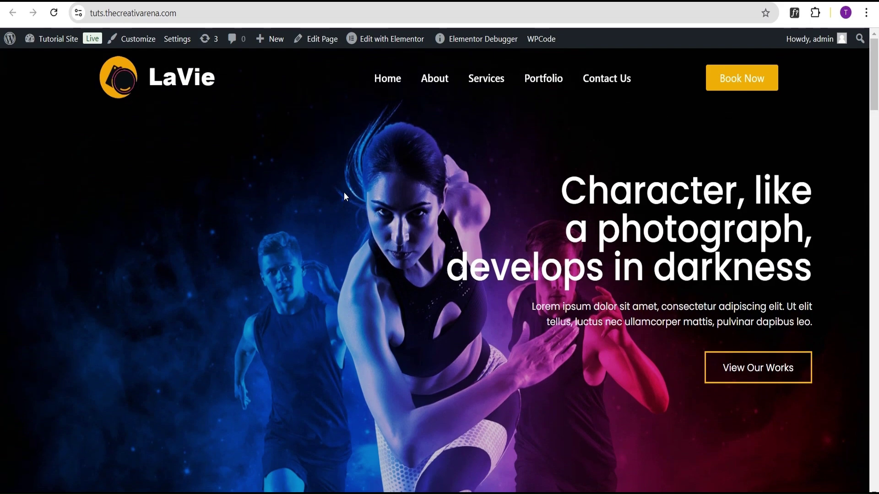
scroll(344, 193, "down", 10)
scroll(344, 193, "up", 5)
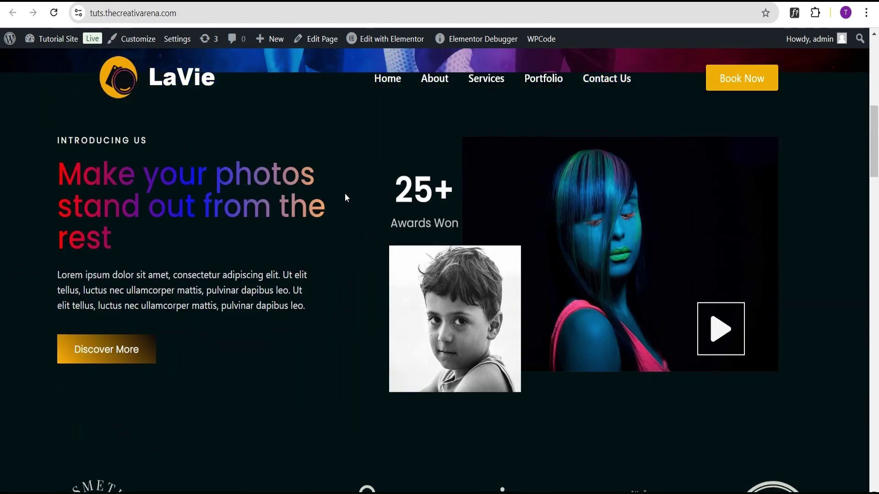
scroll(345, 193, "up", 5)
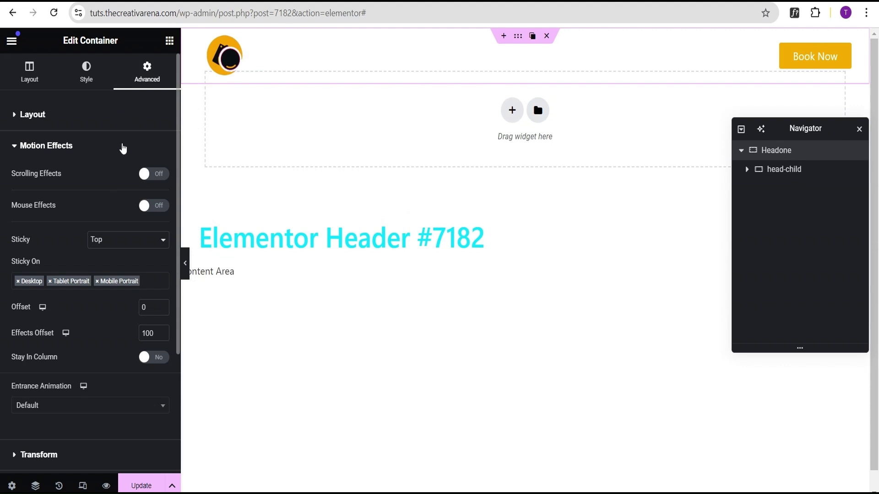
Enlarge Headone's Custom CSS box and select all the sticky-header code in header.css.
left_click(121, 146)
left_click(110, 265)
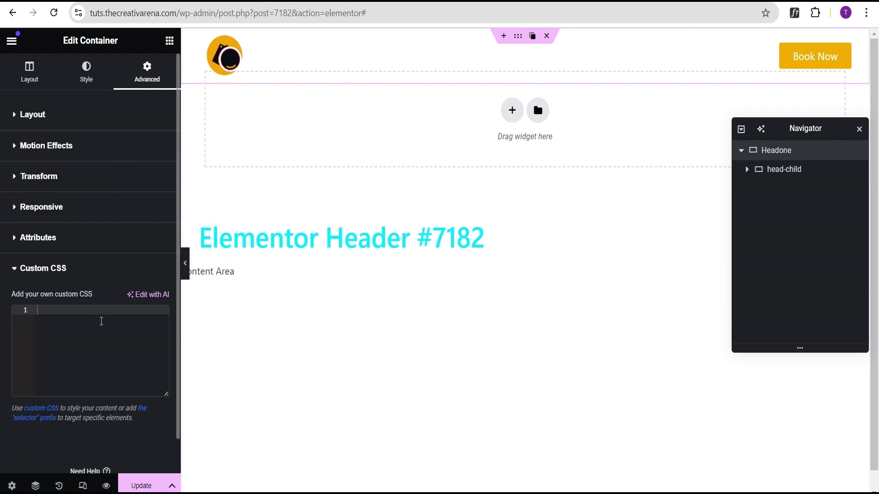
scroll(101, 321, "down", 1)
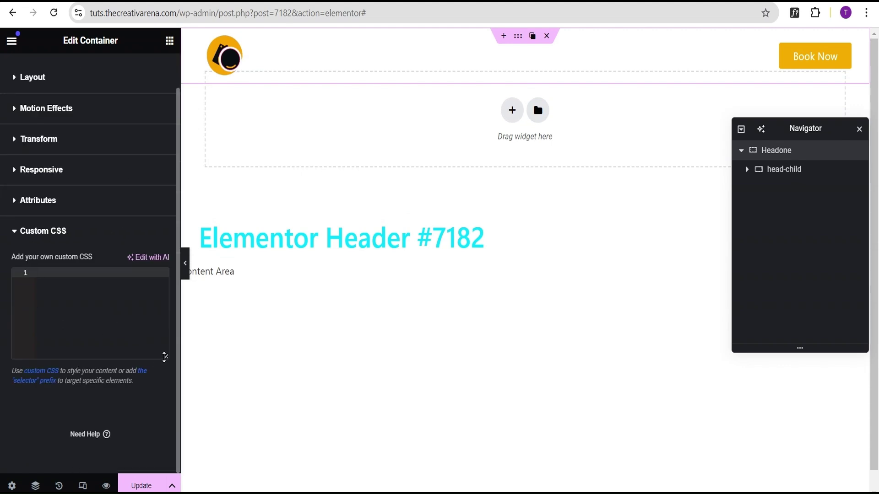
left_click_drag(165, 356, 165, 441)
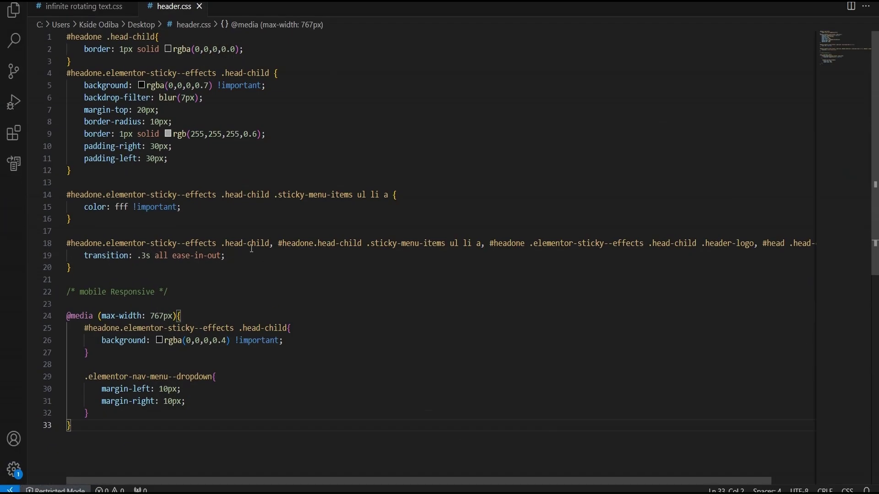
mouse_move(68, 36)
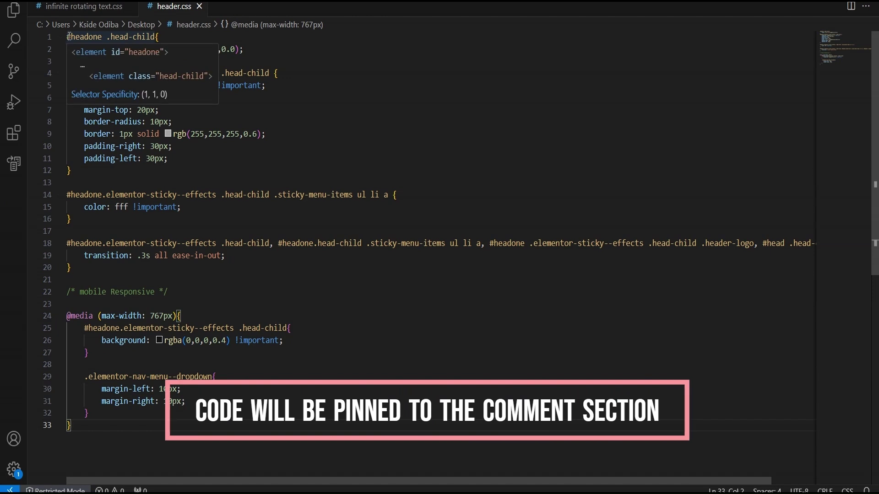
left_click_drag(68, 37, 121, 433)
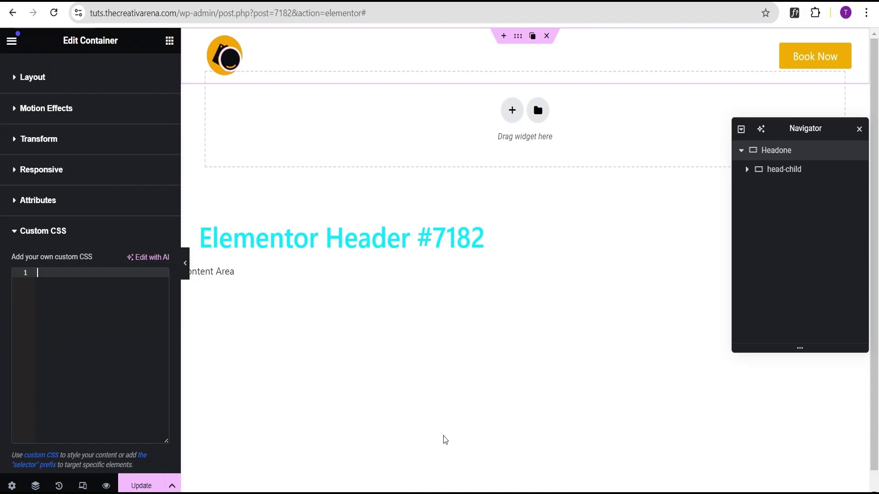
Paste the sticky-header CSS into Headone's Custom CSS and check the headone ID it references.
key("ctrl+v")
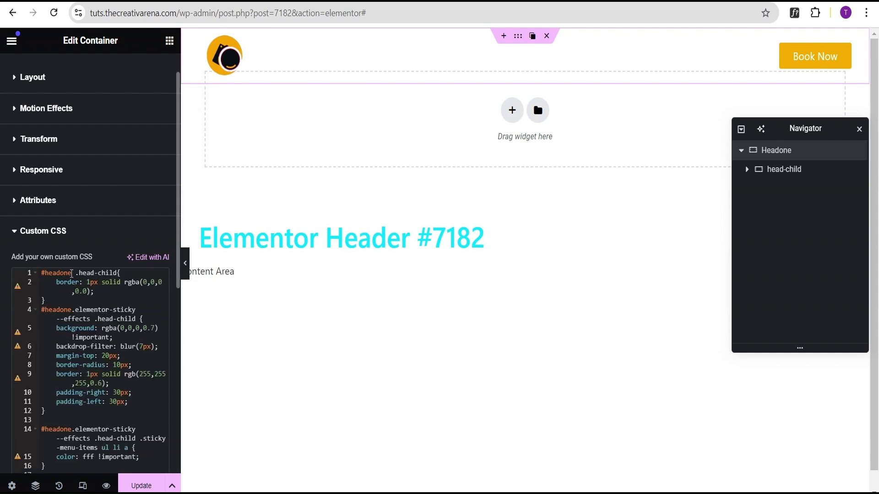
left_click(71, 273)
left_click(44, 272)
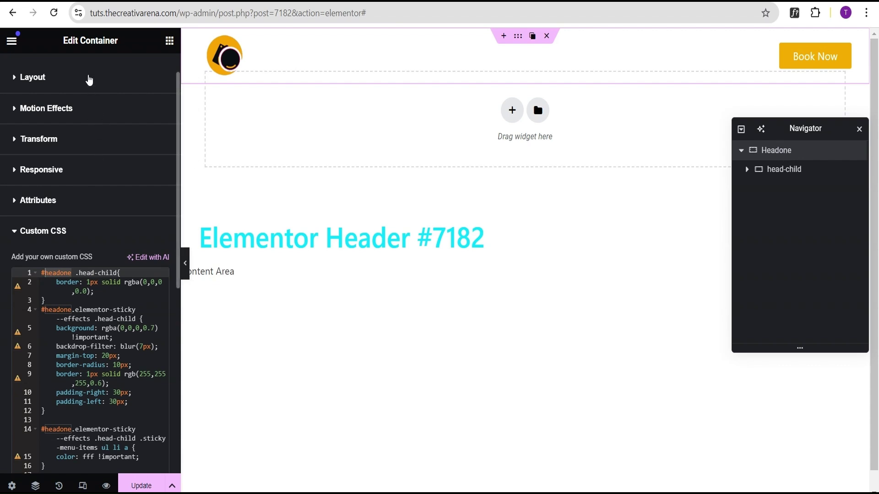
Set the outer container's CSS ID to headone.
left_click(89, 78)
scroll(51, 350, "down", 3)
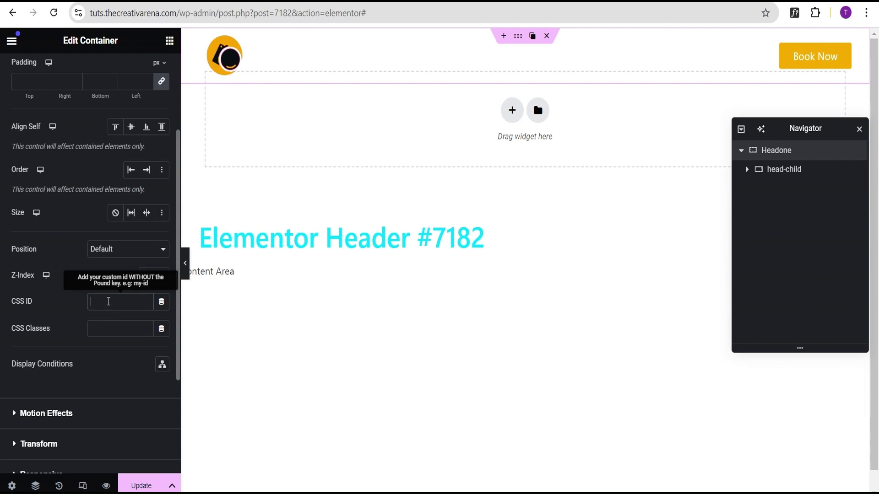
type("headone")
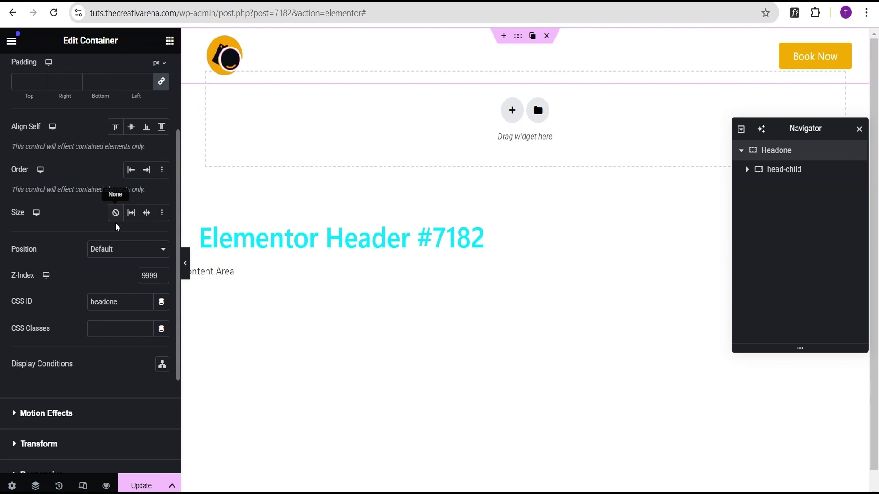
scroll(94, 219, "down", 4)
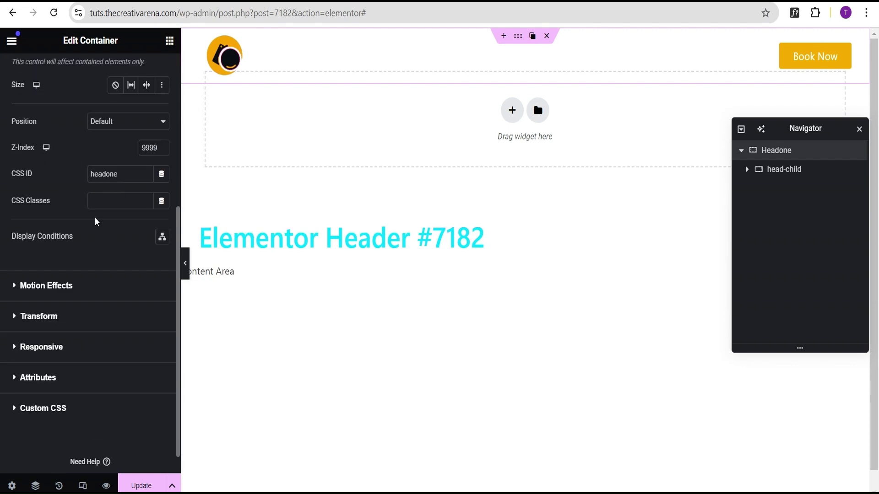
left_click(76, 382)
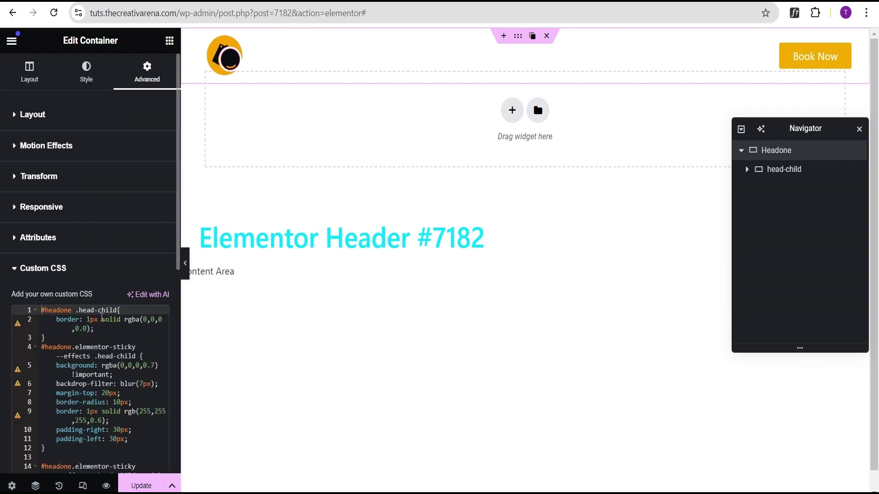
Give the inner container the CSS class head-child, copied from the stylesheet.
left_click_drag(80, 310, 110, 310)
left_click(796, 172)
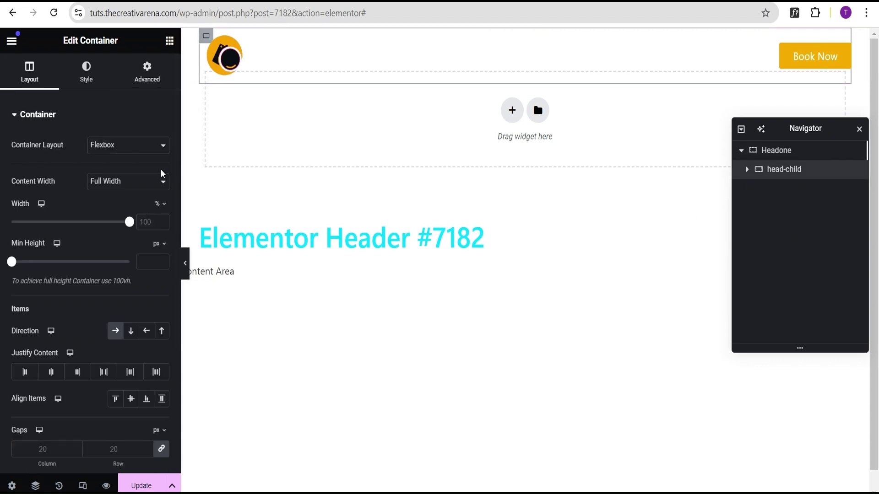
left_click(145, 73)
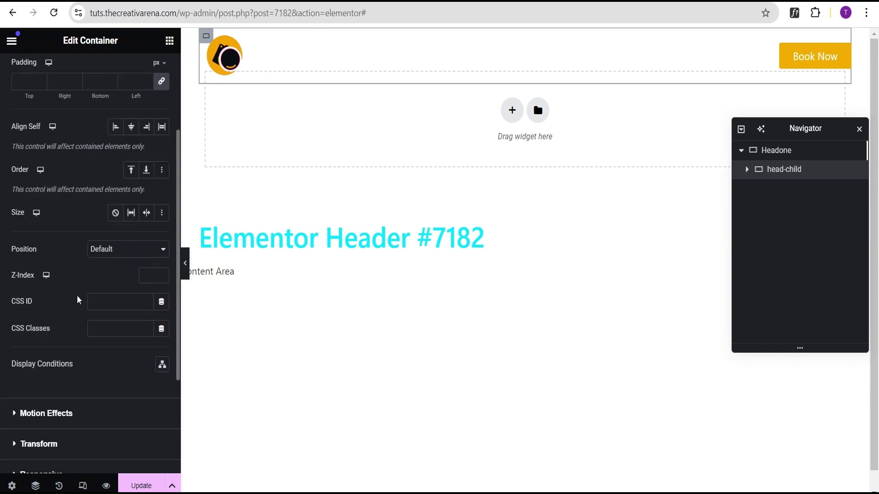
left_click(110, 329)
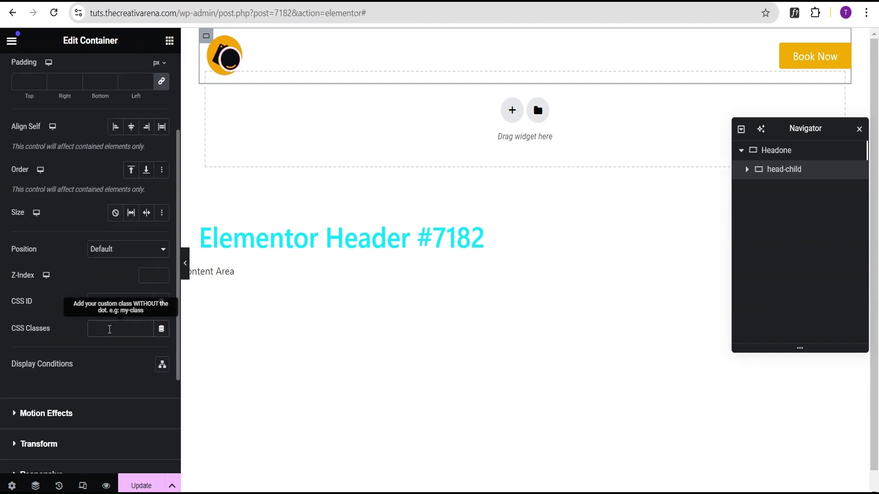
type("head-child")
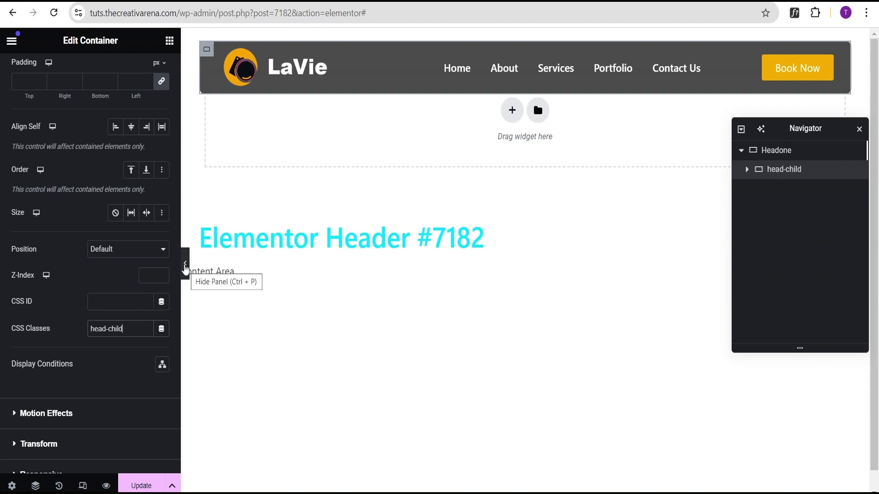
Update the header template and switch to the live site.
scroll(507, 314, "down", 1)
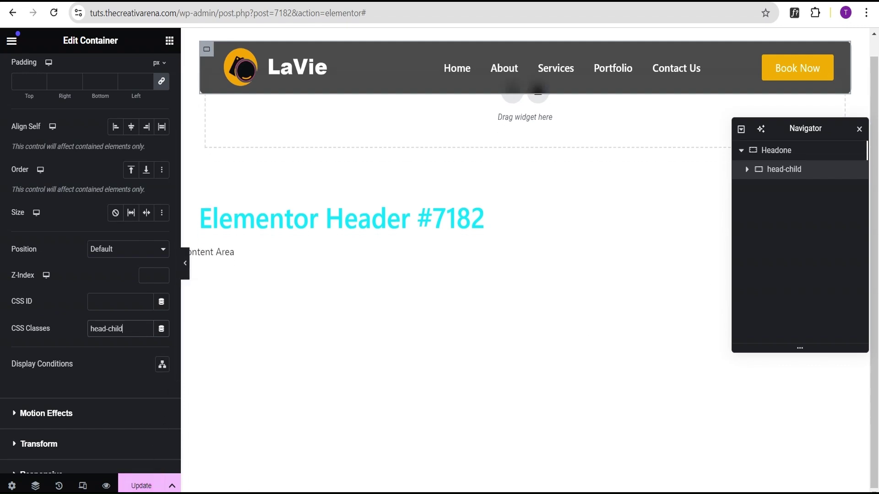
left_click(141, 485)
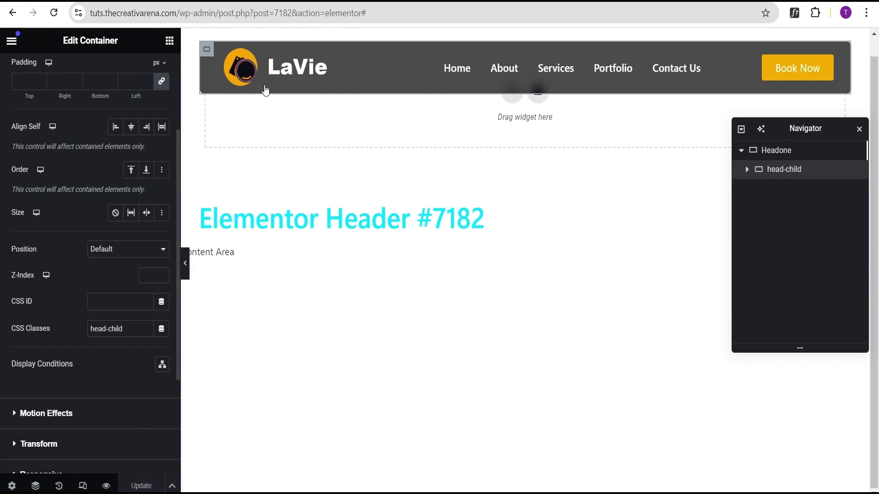
key("ctrl+Tab")
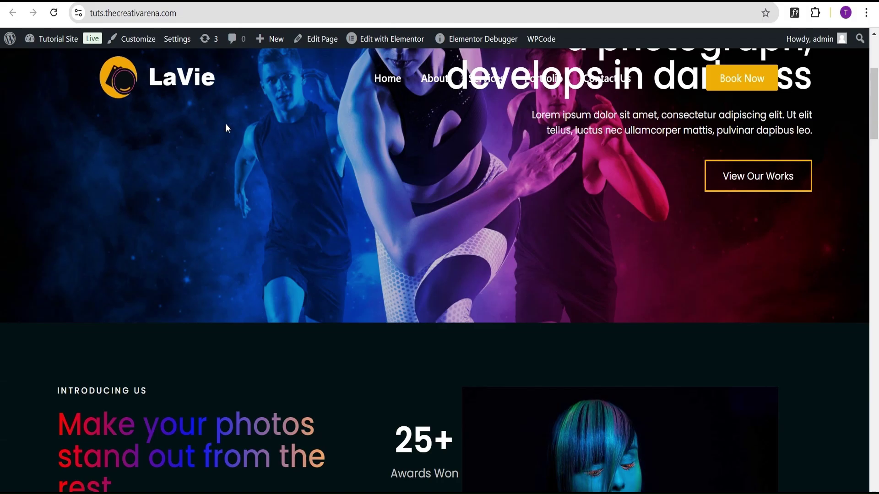
Reload the LaVie homepage and scroll to check the floating, translucent rounded header bar.
scroll(226, 128, "up", 5)
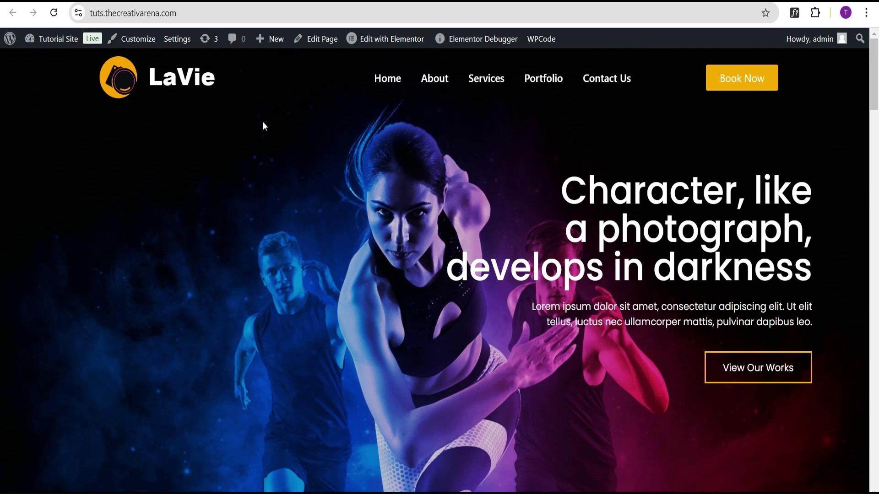
left_click(56, 15)
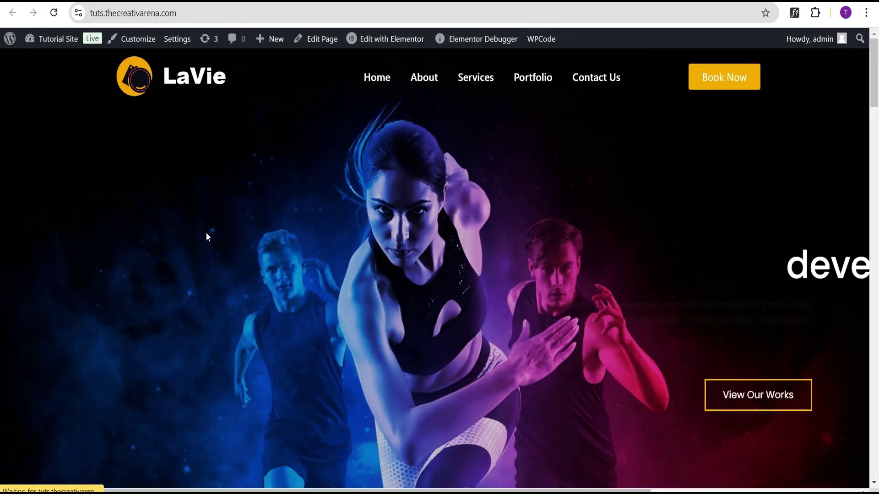
scroll(865, 123, "down", 5)
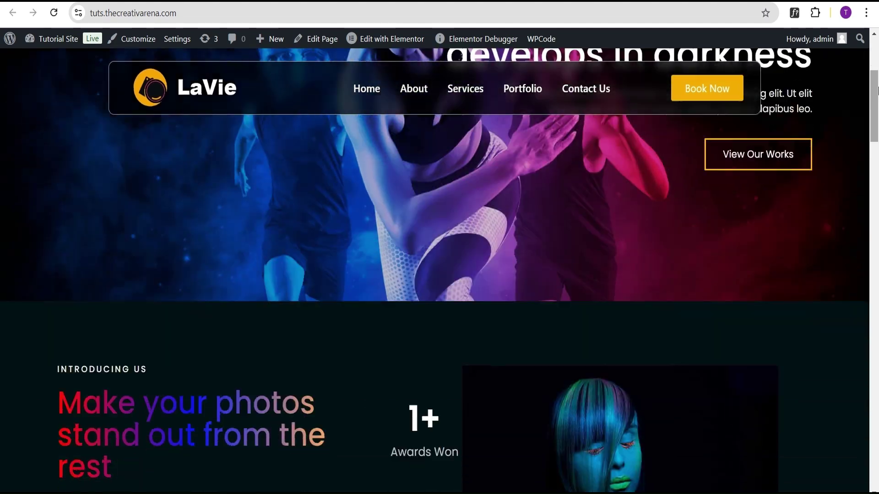
scroll(877, 90, "down", 15)
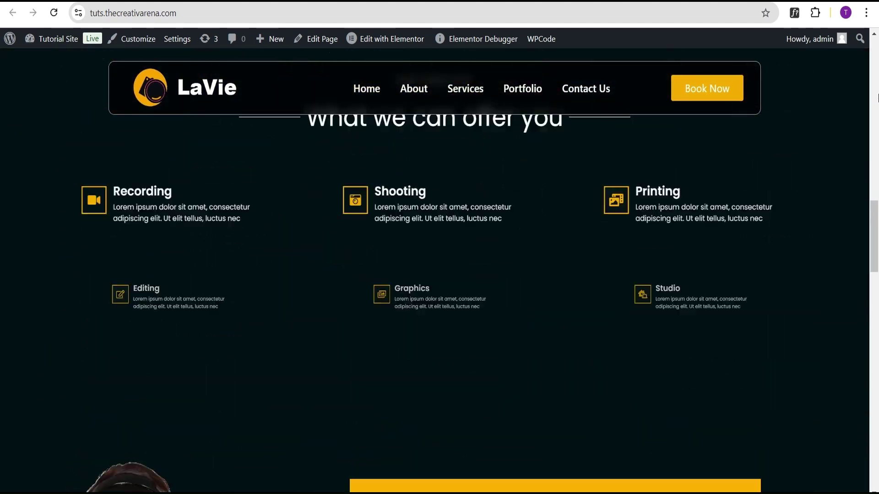
scroll(877, 98, "down", 15)
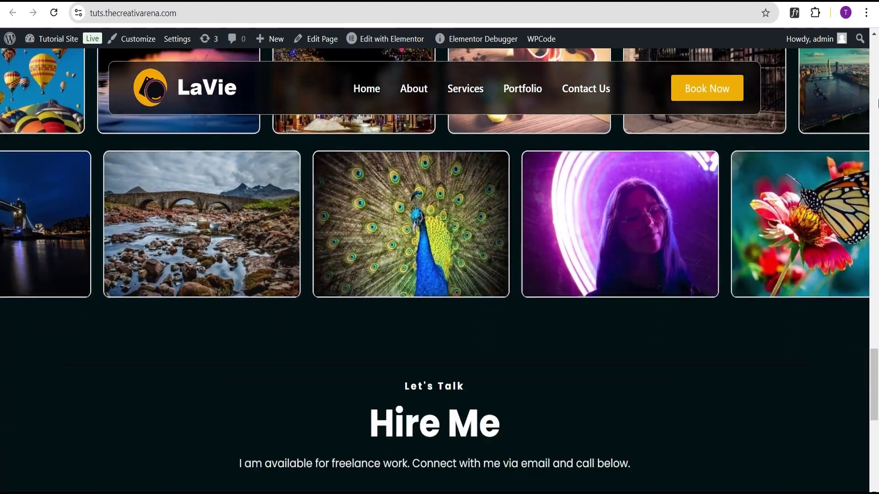
scroll(876, 103, "up", 20)
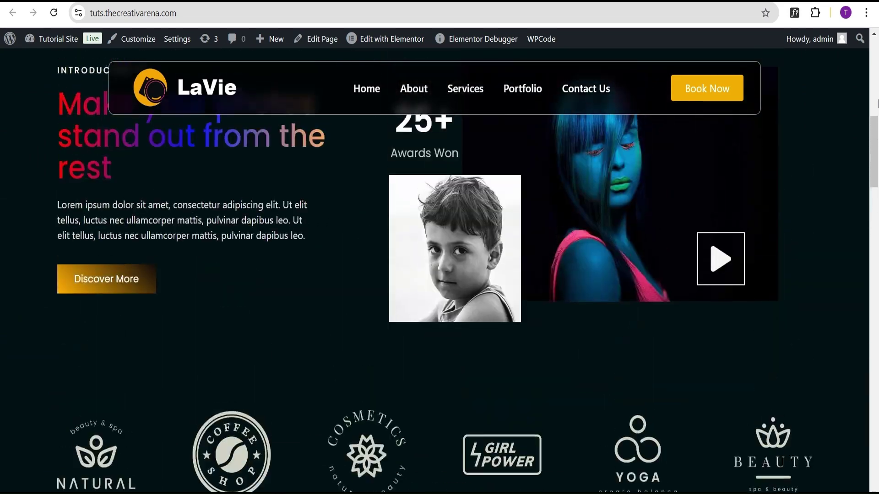
scroll(877, 103, "up", 10)
key("ctrl+l")
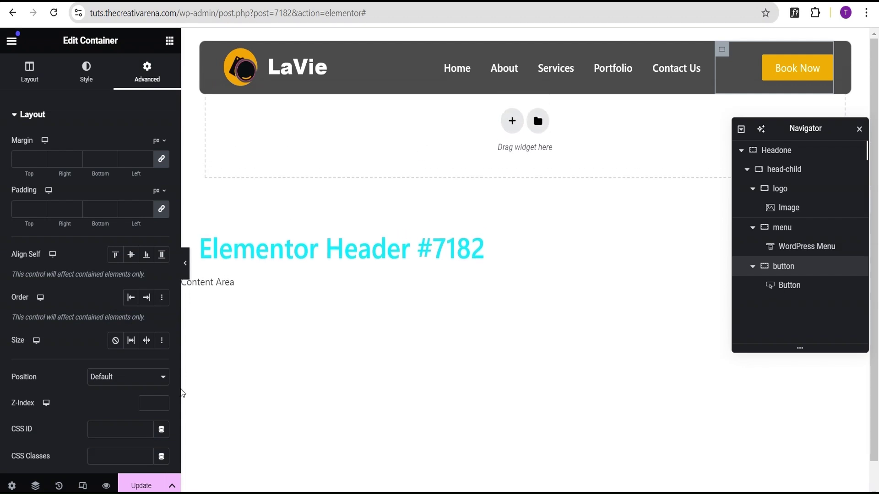
In tablet view give the button container 10 px top and bottom padding, then preview mobile width.
left_click(81, 486)
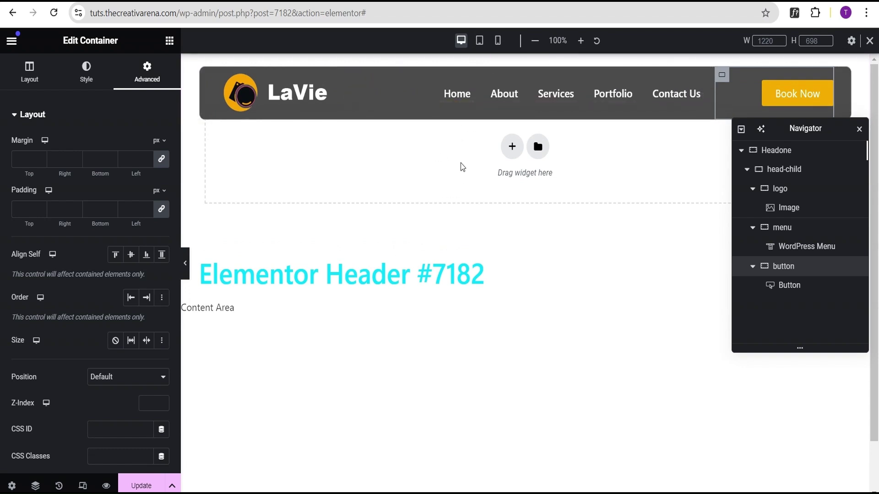
left_click(479, 44)
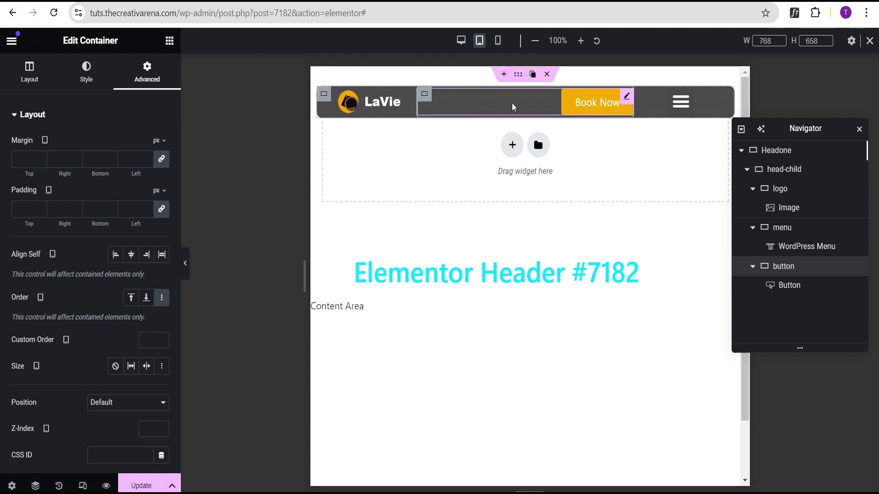
mouse_move(428, 98)
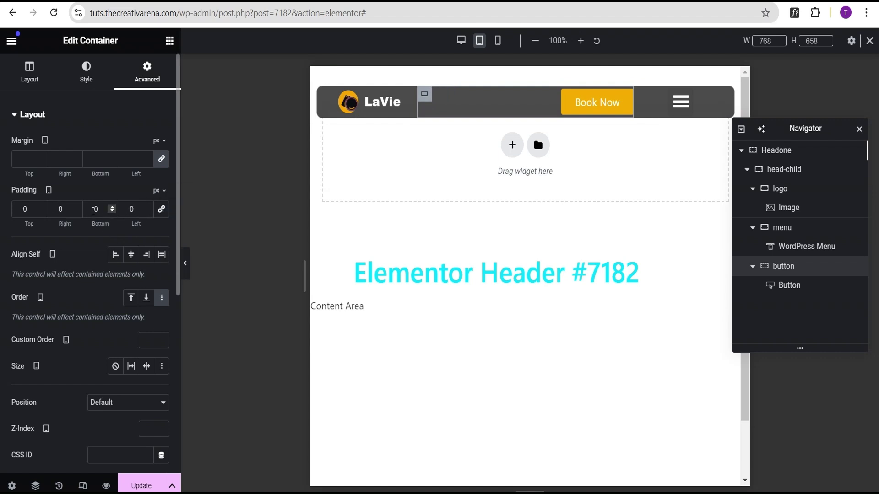
type("1")
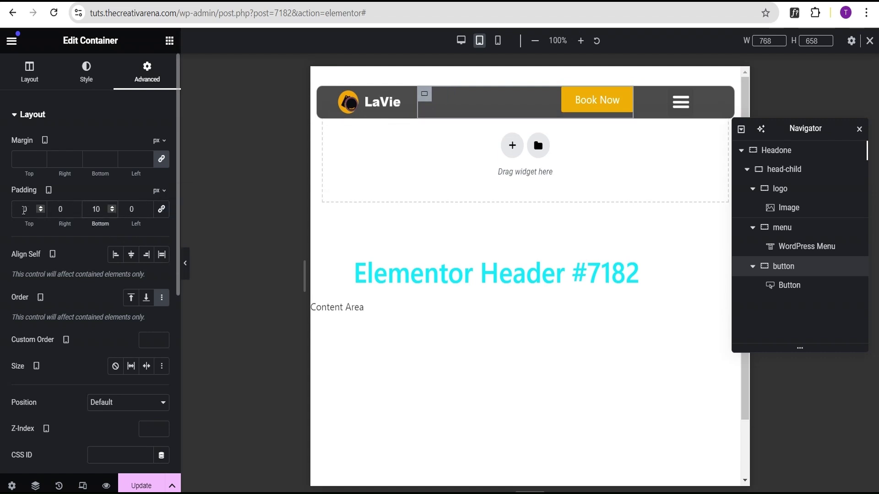
left_click(24, 210)
type("1")
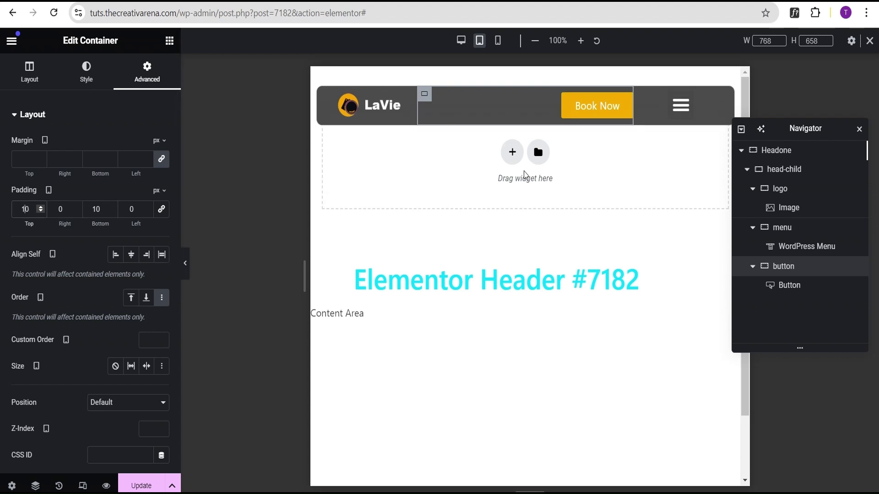
left_click(498, 40)
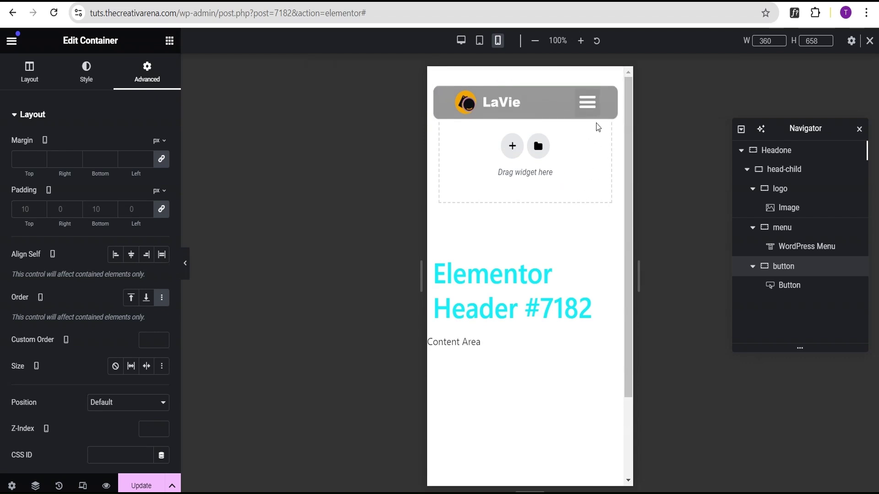
Set the WordPress Menu toggle button's background colour alpha to 0.
left_click(594, 97)
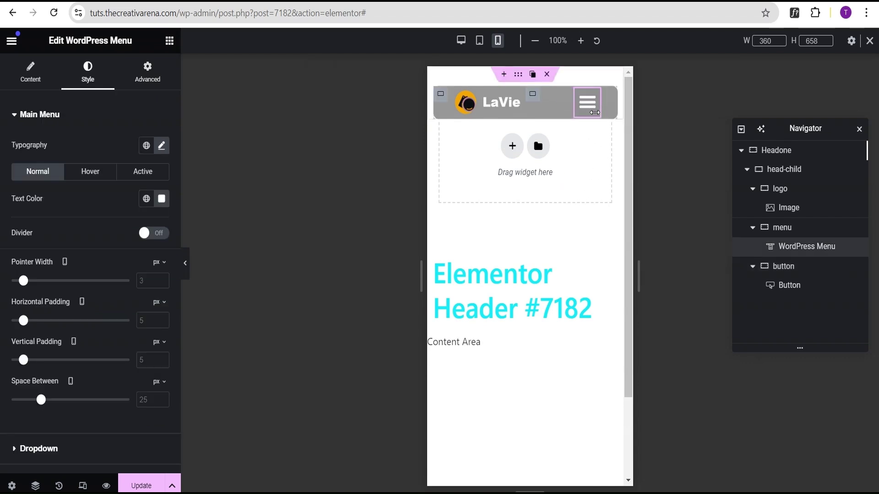
scroll(73, 204, "down", 3)
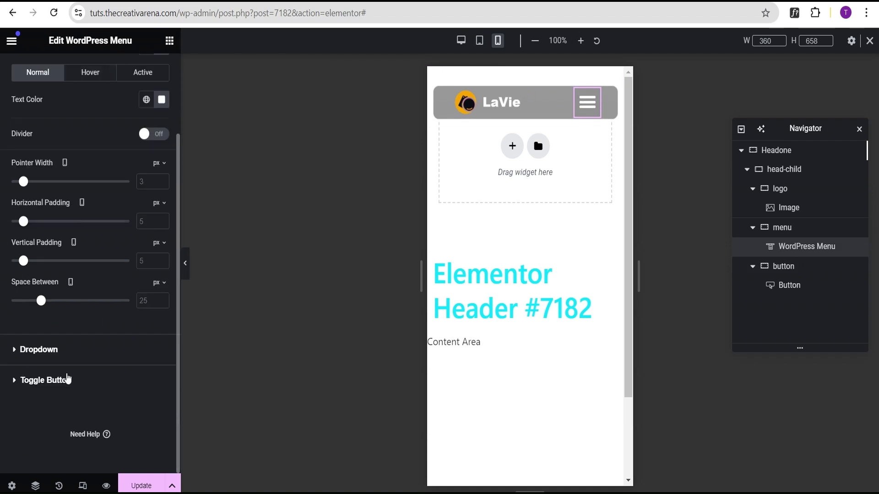
left_click(45, 380)
left_click(161, 260)
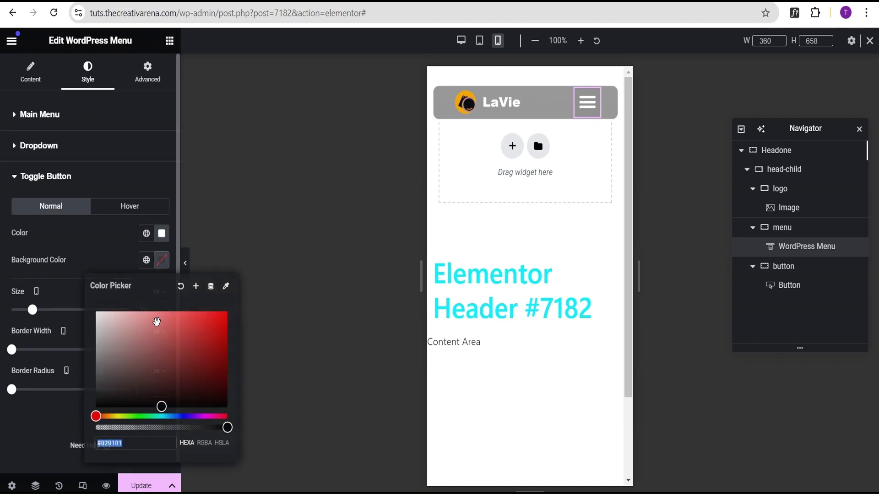
left_click_drag(222, 427, 73, 434)
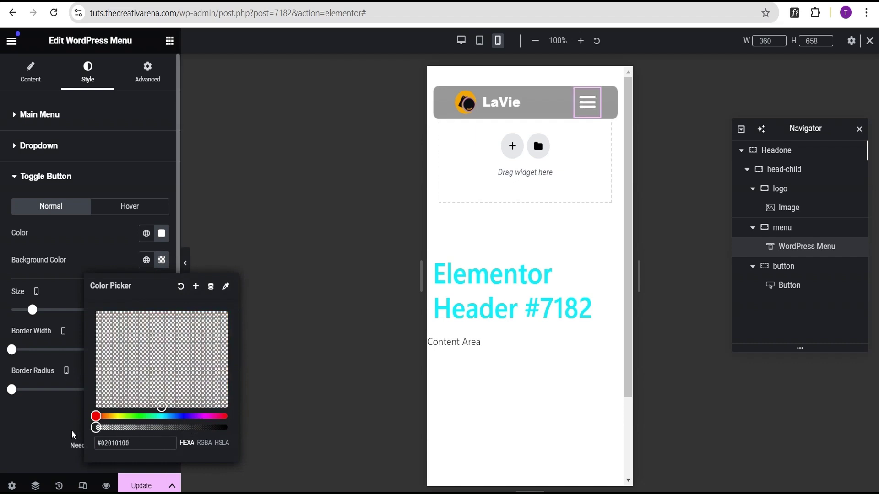
left_click(90, 330)
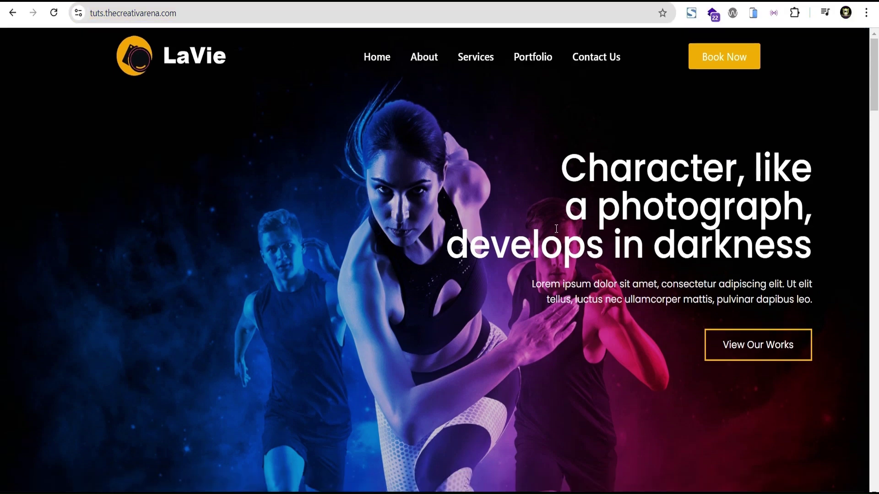
Scroll the live site to test the sticky header, then load it in the Responsive Viewer simulator.
scroll(556, 229, "down", 10)
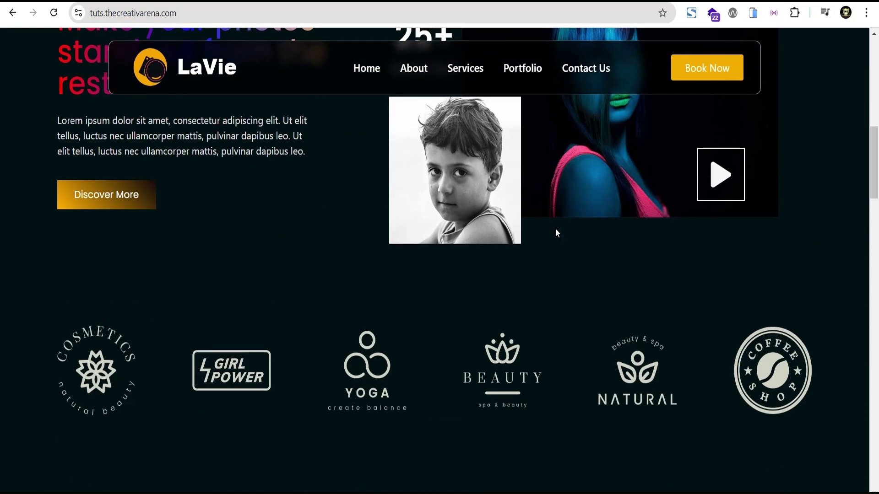
scroll(556, 229, "up", 10)
left_click(753, 14)
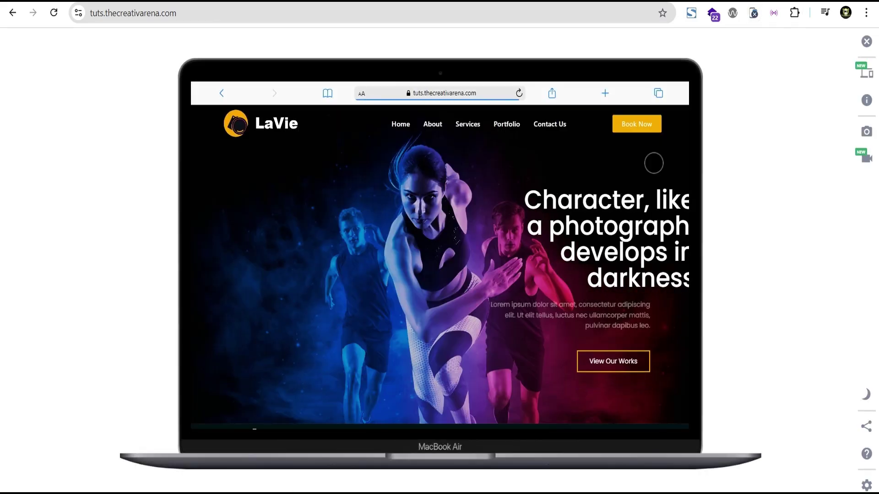
Scroll the MacBook Air preview up and down to check the sticky header.
scroll(653, 163, "down", 5)
scroll(651, 162, "down", 8)
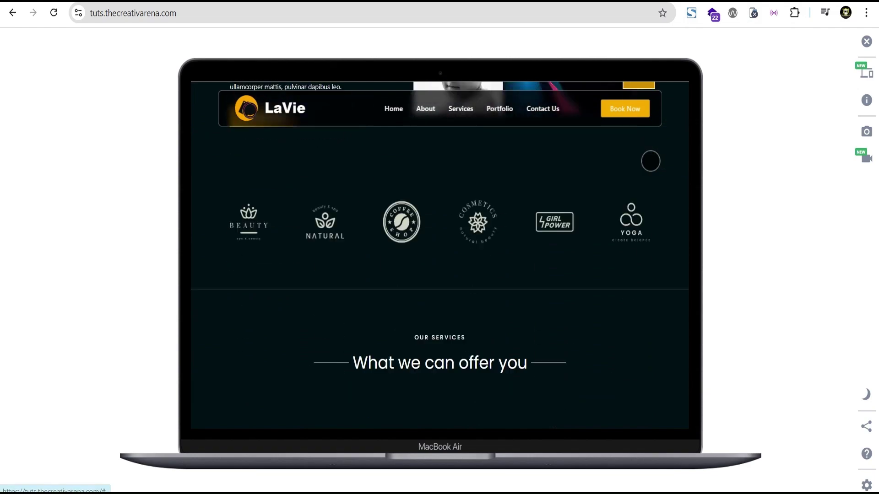
scroll(650, 161, "up", 4)
scroll(650, 161, "down", 10)
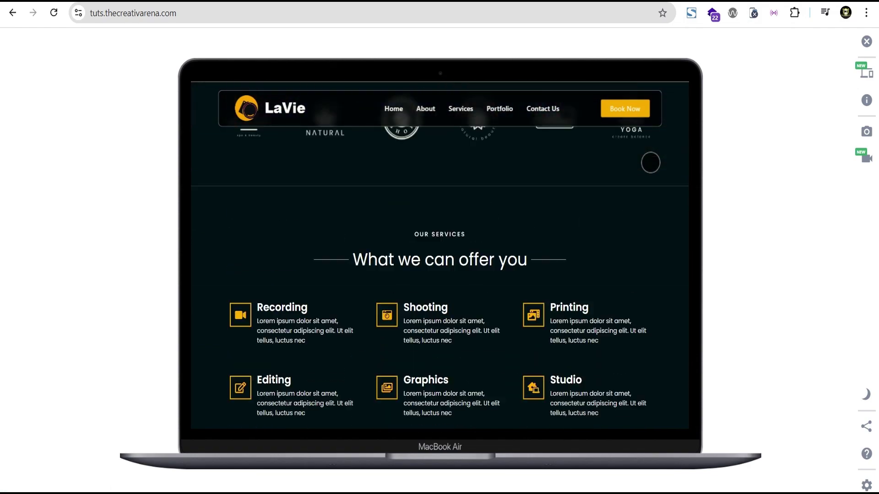
scroll(650, 162, "up", 10)
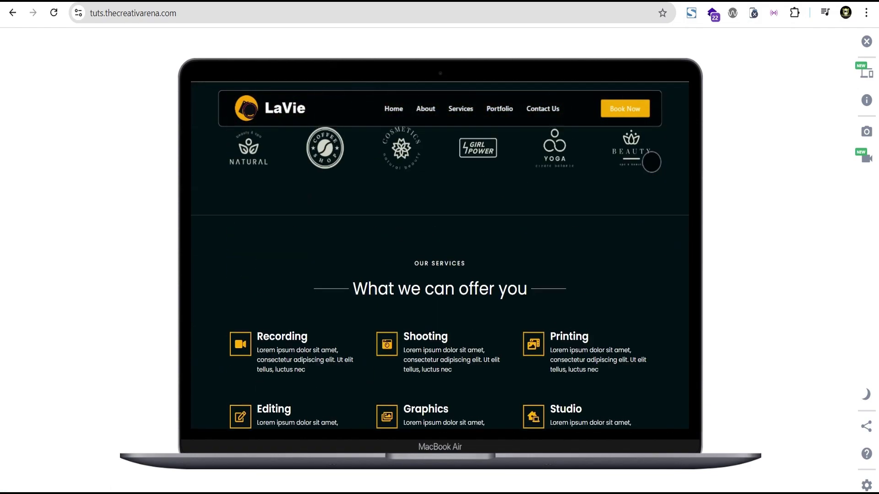
Switch the simulator to iPad Air 4 and scroll to check the sticky header.
left_click(864, 75)
scroll(741, 225, "down", 6)
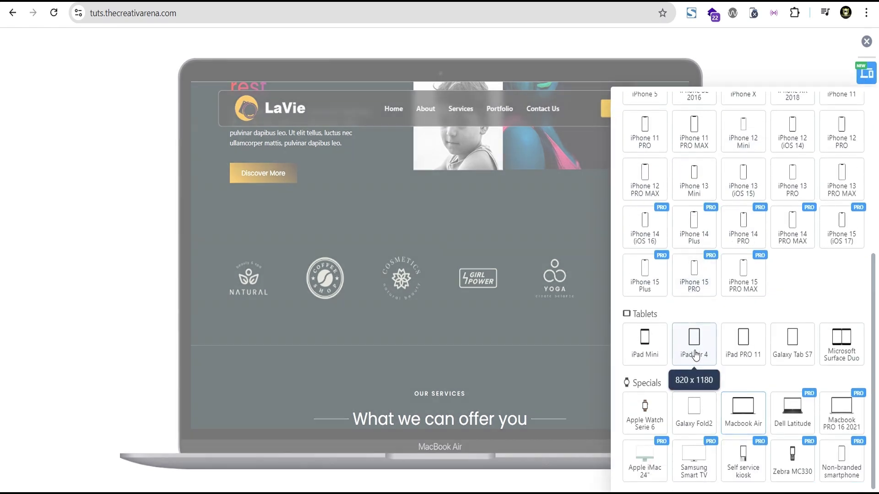
left_click(695, 355)
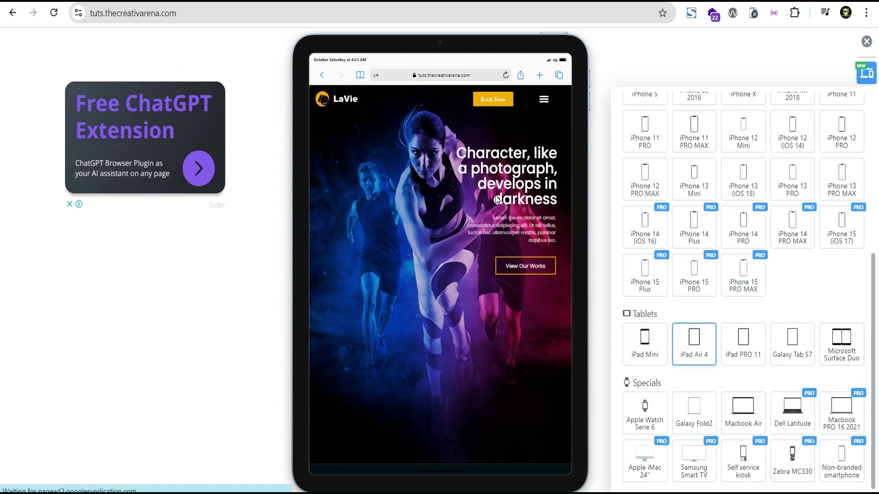
scroll(495, 194, "down", 3)
scroll(495, 195, "down", 3)
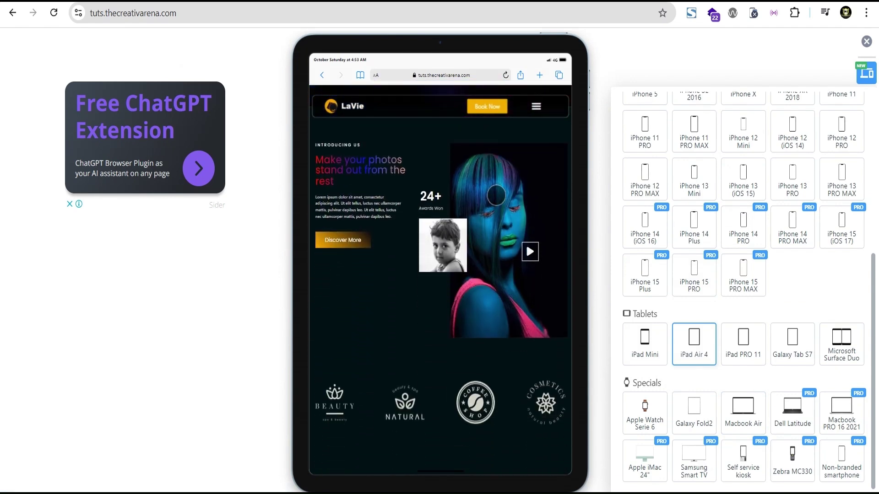
scroll(496, 195, "up", 2)
scroll(496, 196, "up", 3)
scroll(496, 196, "down", 5)
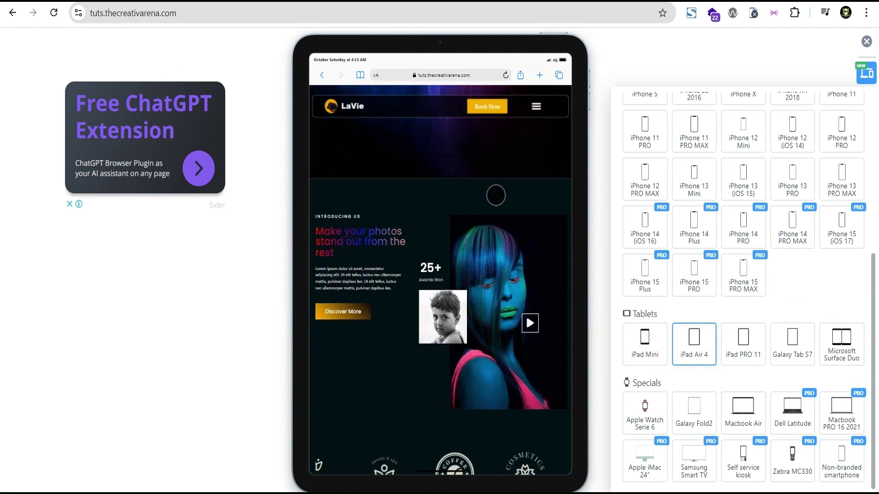
scroll(495, 195, "up", 4)
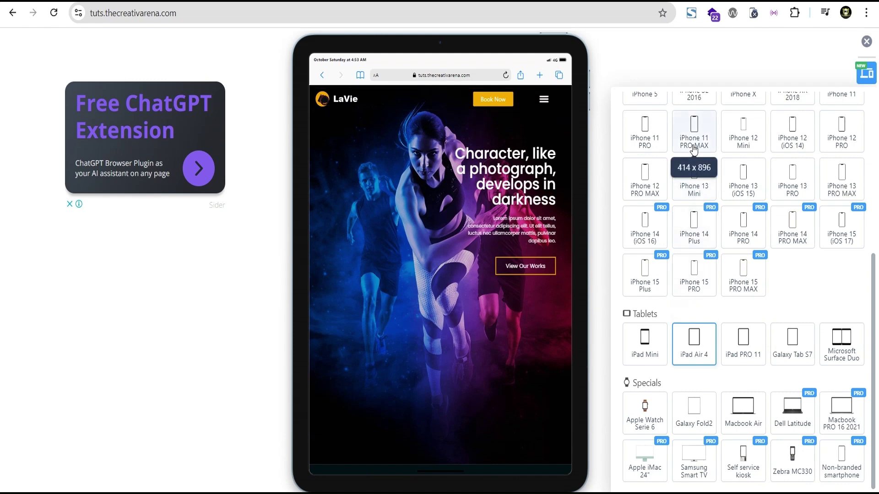
Preview the sticky header on iPhone 11 PRO MAX, then deactivate the simulator.
left_click(694, 142)
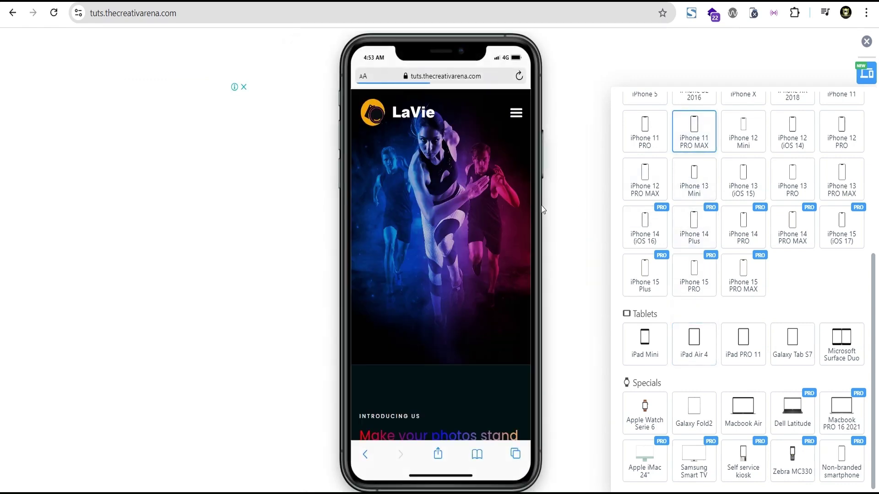
scroll(489, 155, "down", 10)
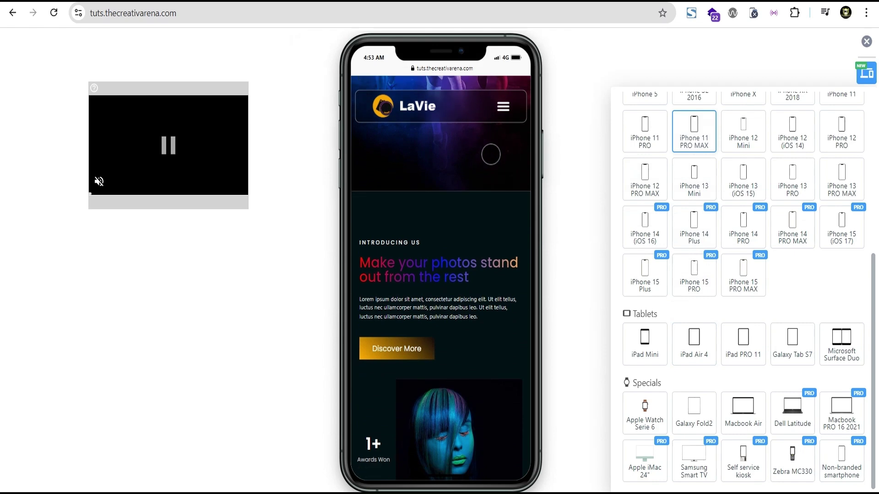
scroll(489, 155, "down", 5)
scroll(487, 155, "up", 7)
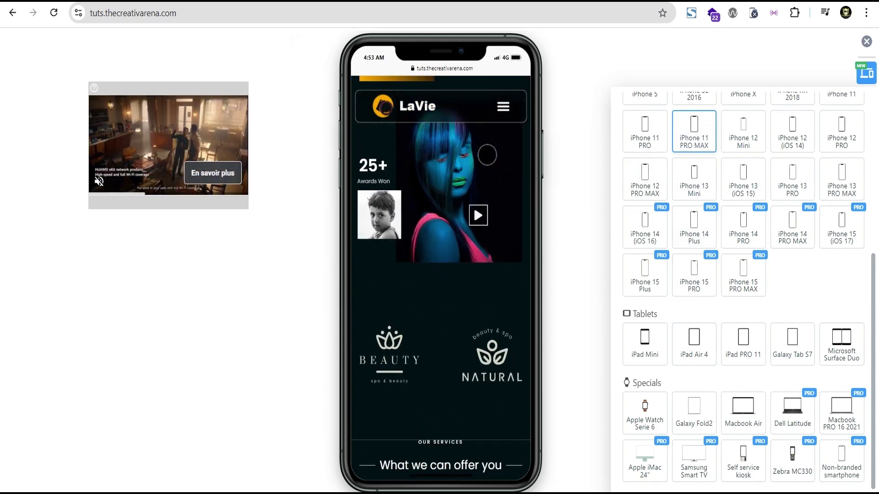
scroll(486, 155, "up", 6)
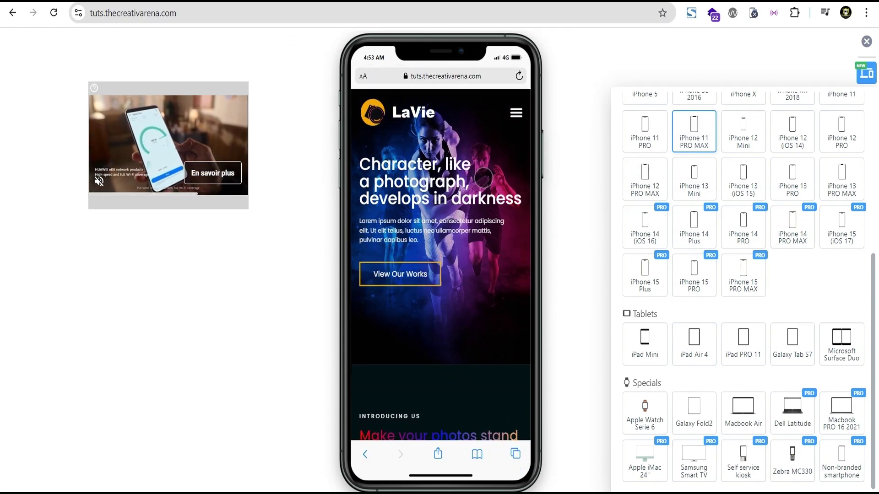
scroll(484, 188, "down", 2)
scroll(483, 188, "down", 3)
scroll(481, 192, "up", 4)
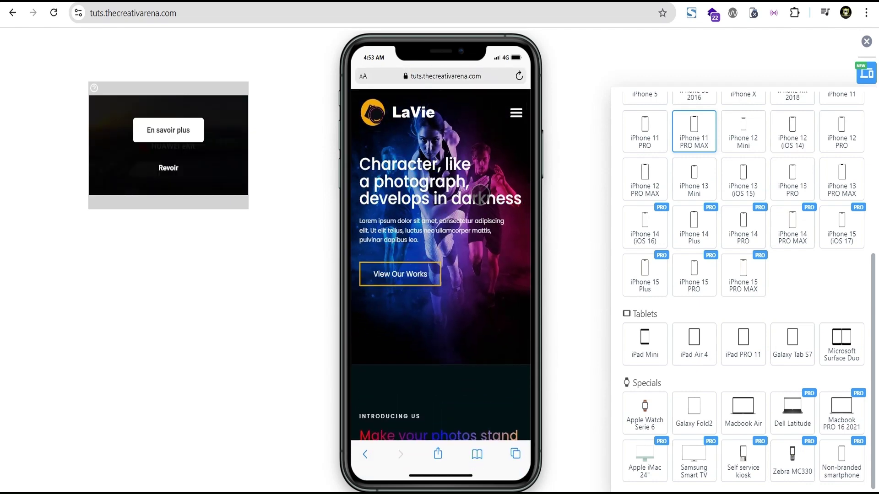
scroll(464, 207, "down", 3)
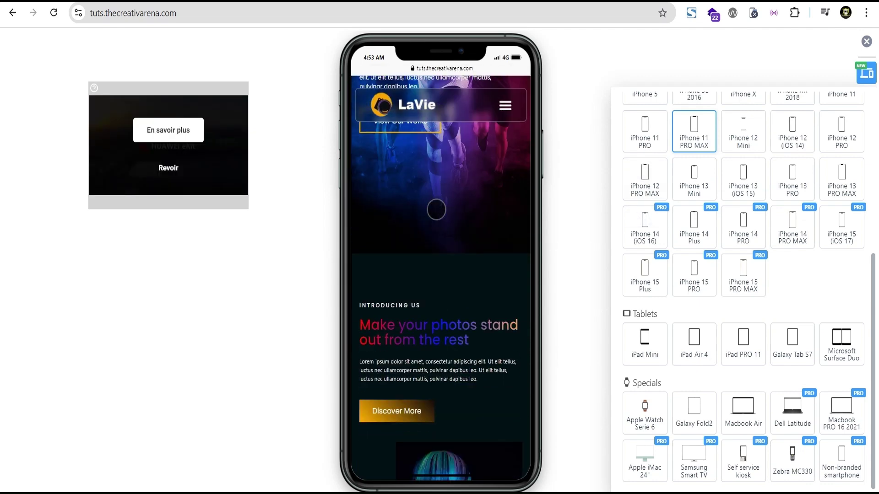
left_click(866, 41)
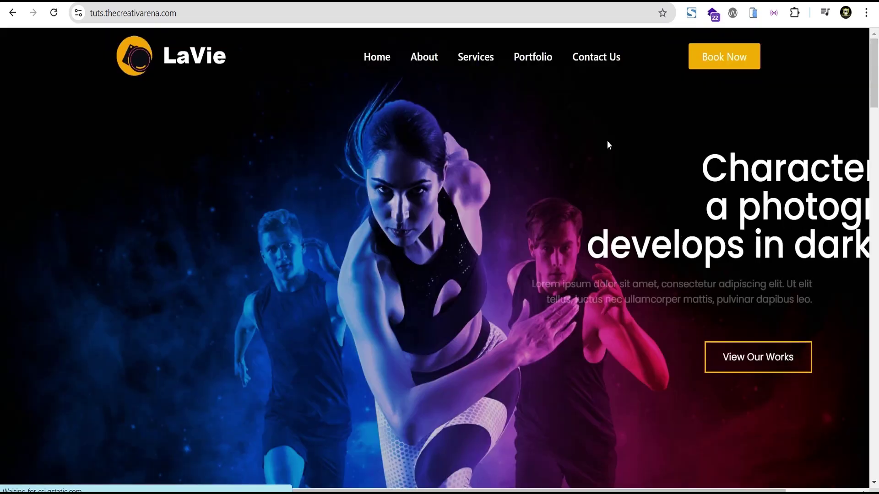
scroll(606, 141, "down", 10)
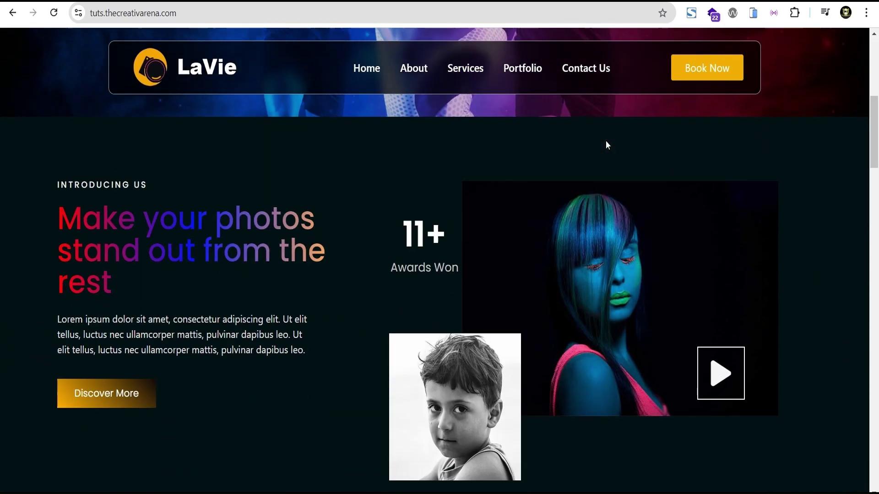
scroll(605, 141, "down", 5)
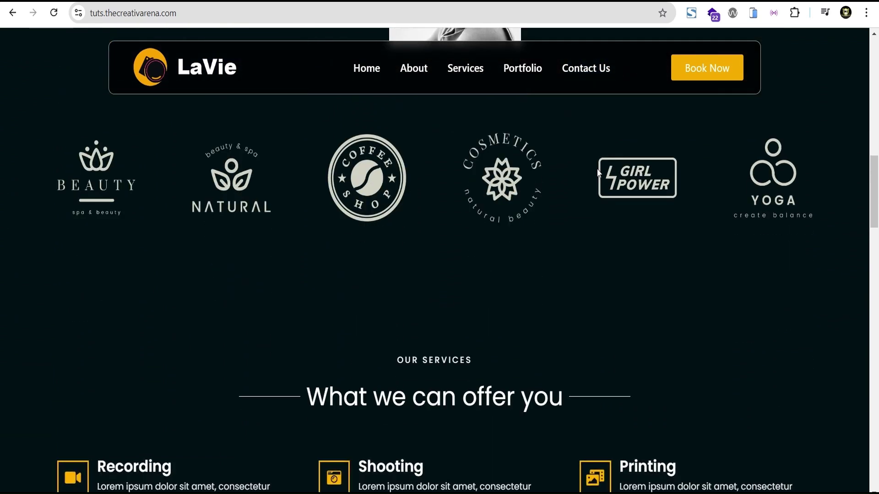
scroll(597, 172, "down", 3)
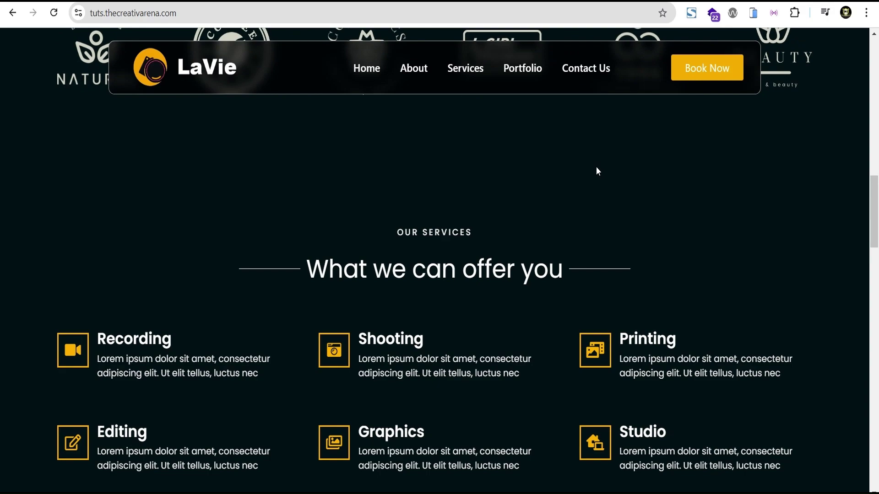
scroll(597, 168, "down", 5)
scroll(596, 167, "up", 10)
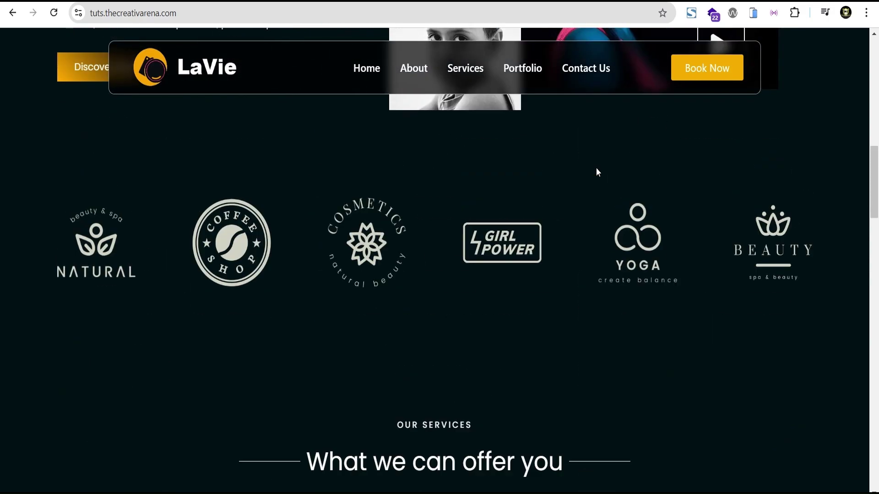